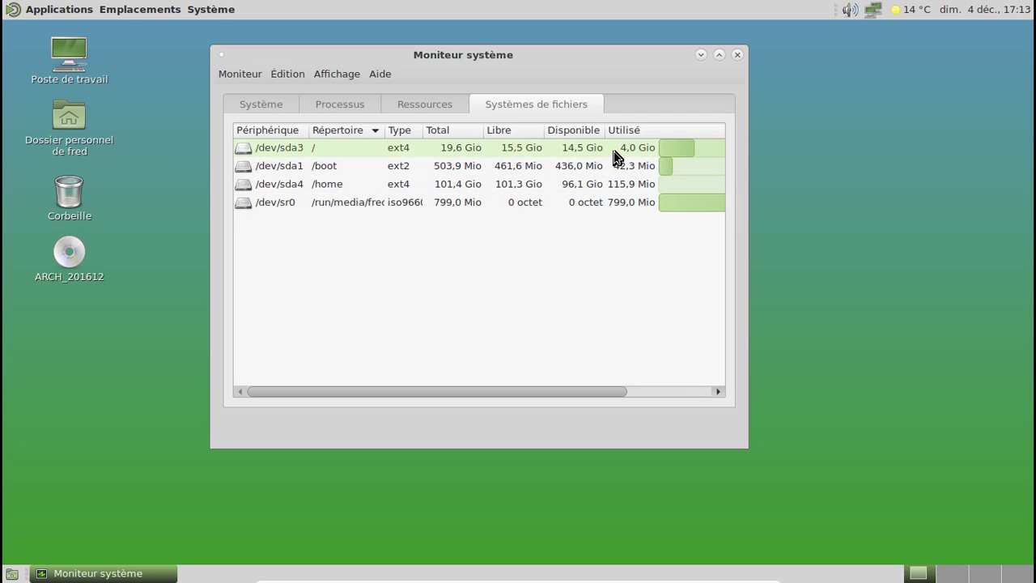
Close the system monitor and look through the installed applications in the Graphisme, Bureautique and Éducation categories
{"action": "left_click", "coordinate": [736, 54]}
{"action": "left_click", "coordinate": [93, 10]}
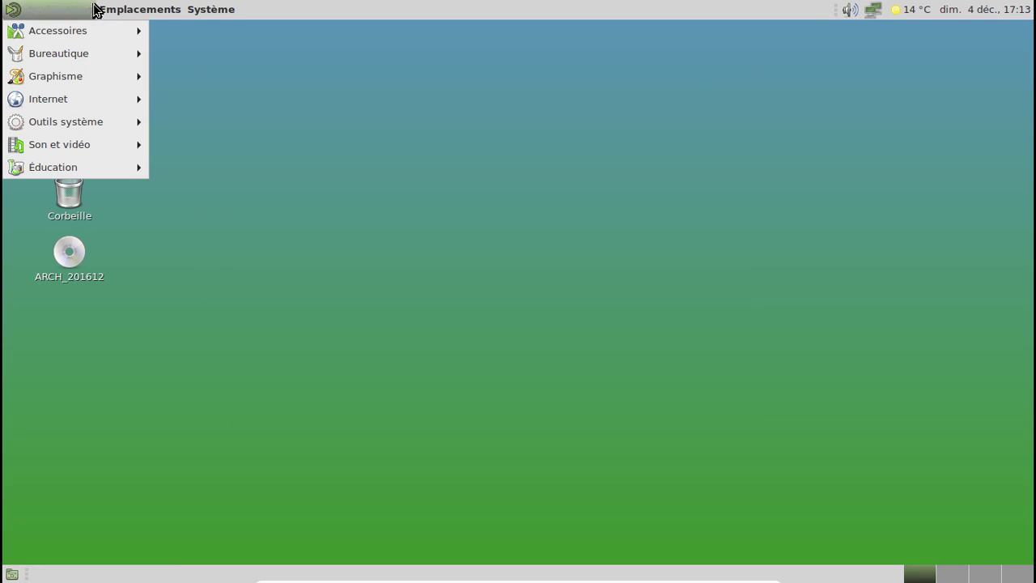
{"action": "mouse_move", "coordinate": [85, 100]}
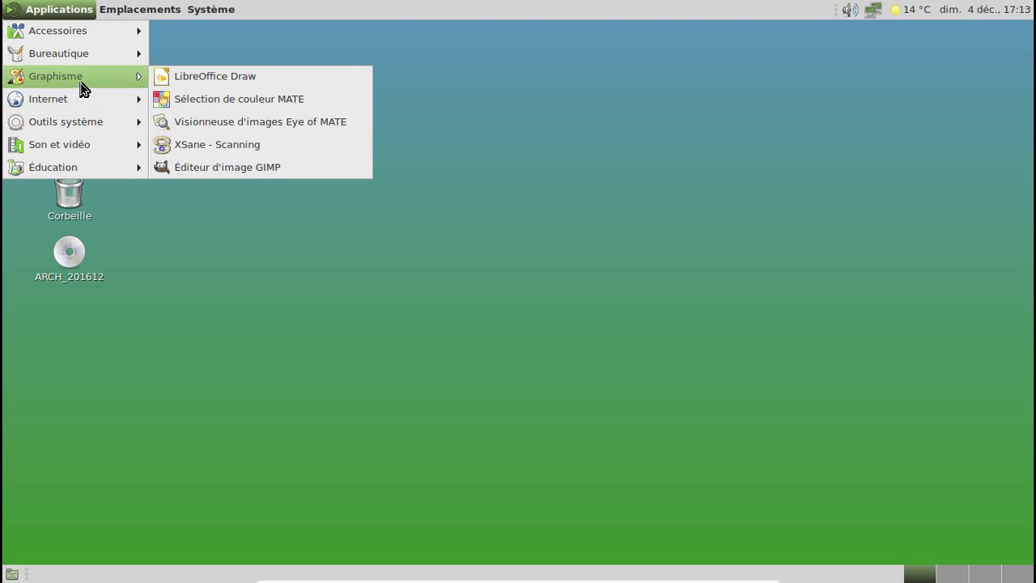
{"action": "mouse_move", "coordinate": [74, 63]}
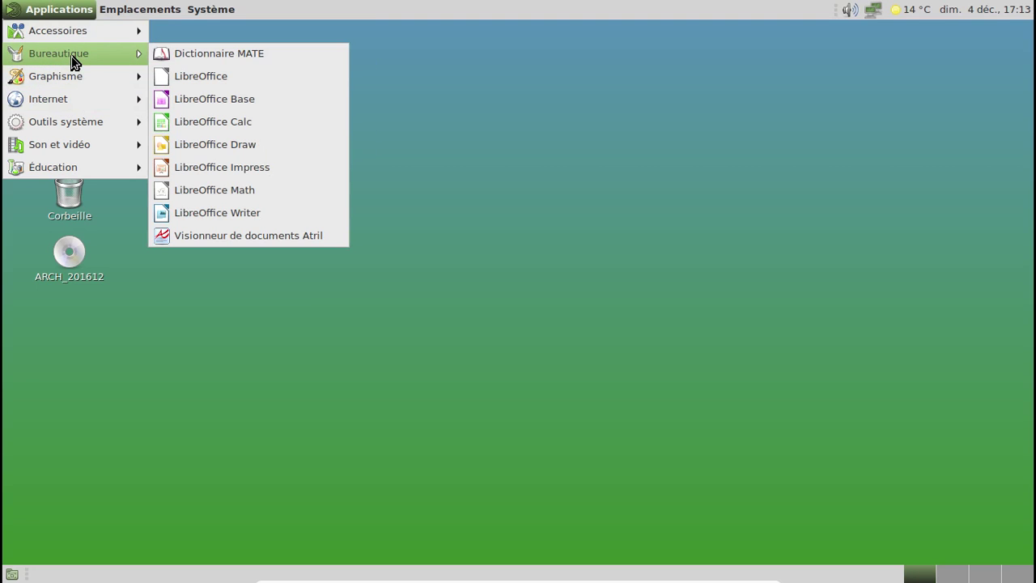
{"action": "mouse_move", "coordinate": [71, 44]}
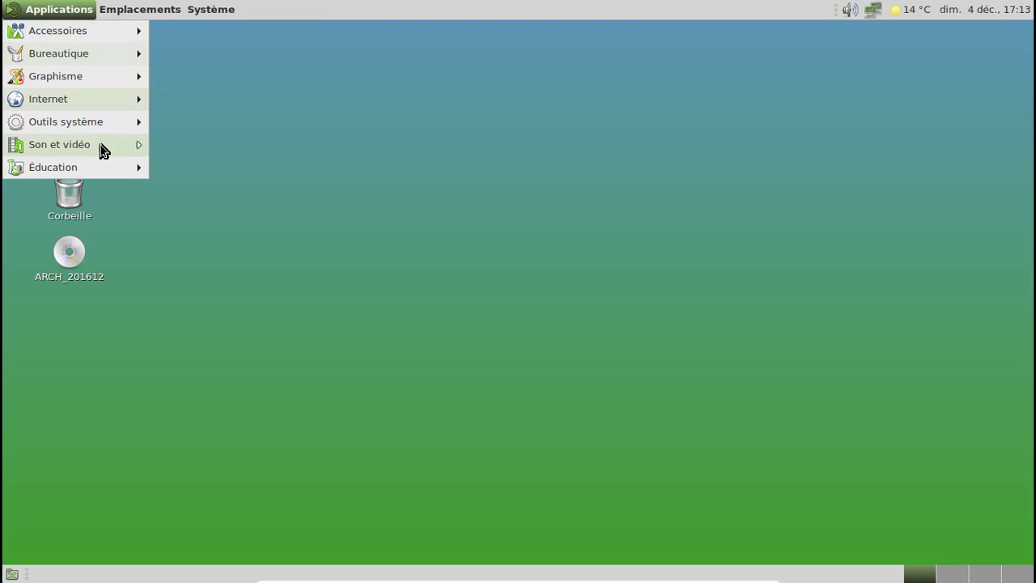
{"action": "mouse_move", "coordinate": [102, 172]}
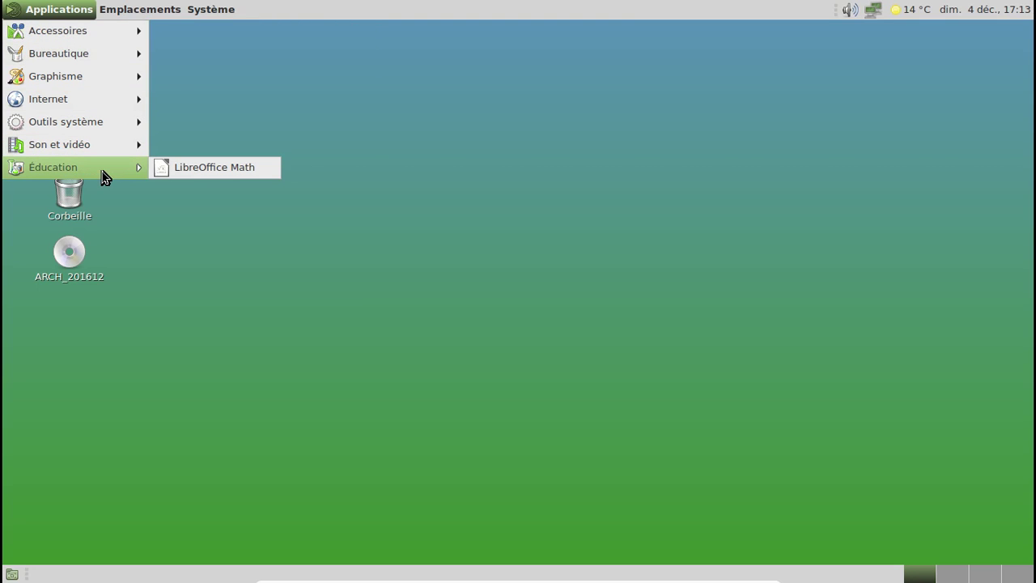
{"action": "left_click", "coordinate": [350, 109]}
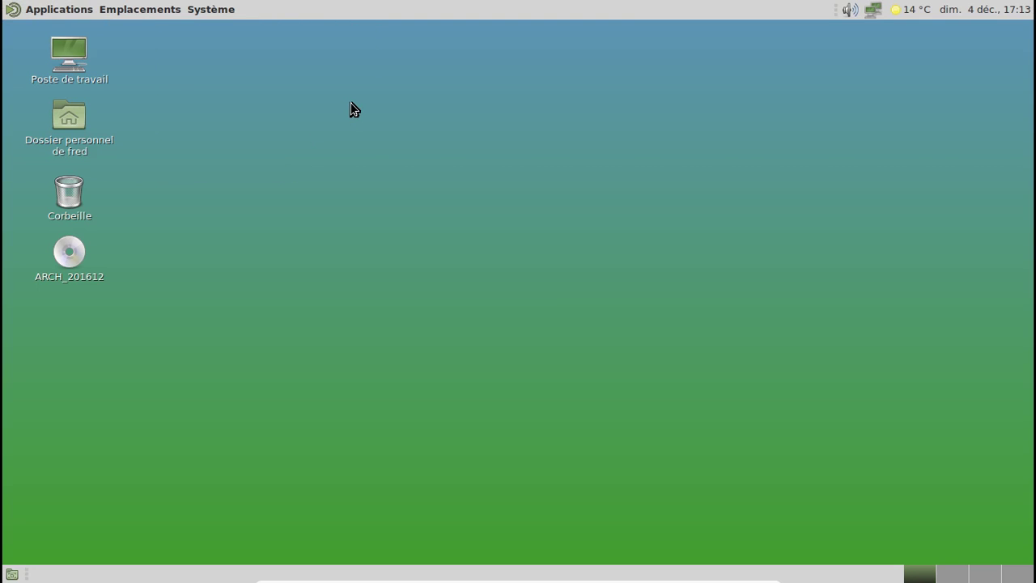
Open the home folder, check the file manager's version information, and move its window clear of the desktop icons
{"action": "double_click", "coordinate": [64, 131]}
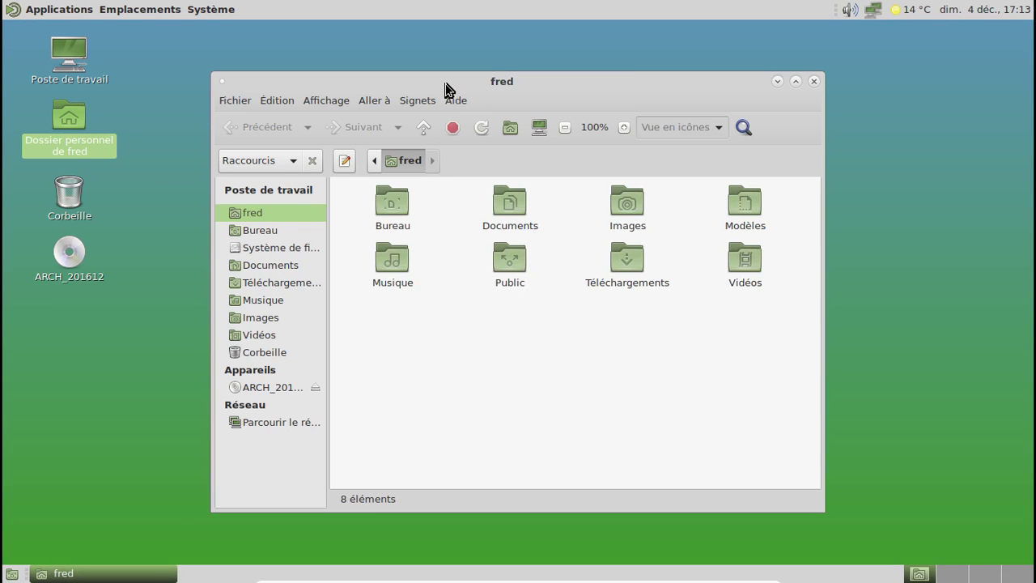
{"action": "left_click_drag", "start_coordinate": [445, 83], "coordinate": [531, 62]}
{"action": "left_click", "coordinate": [542, 79]}
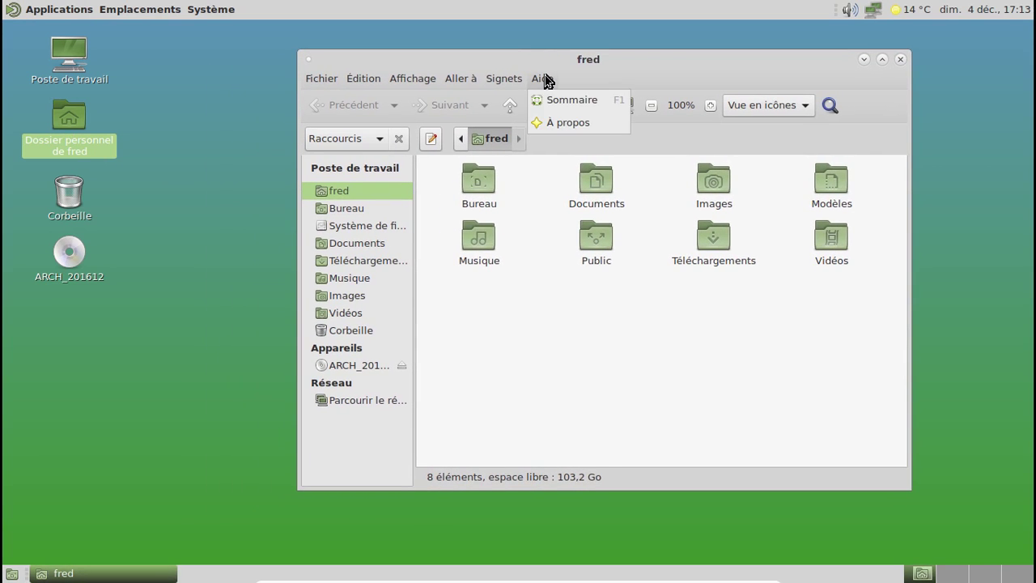
{"action": "left_click", "coordinate": [560, 120]}
{"action": "left_click", "coordinate": [761, 413]}
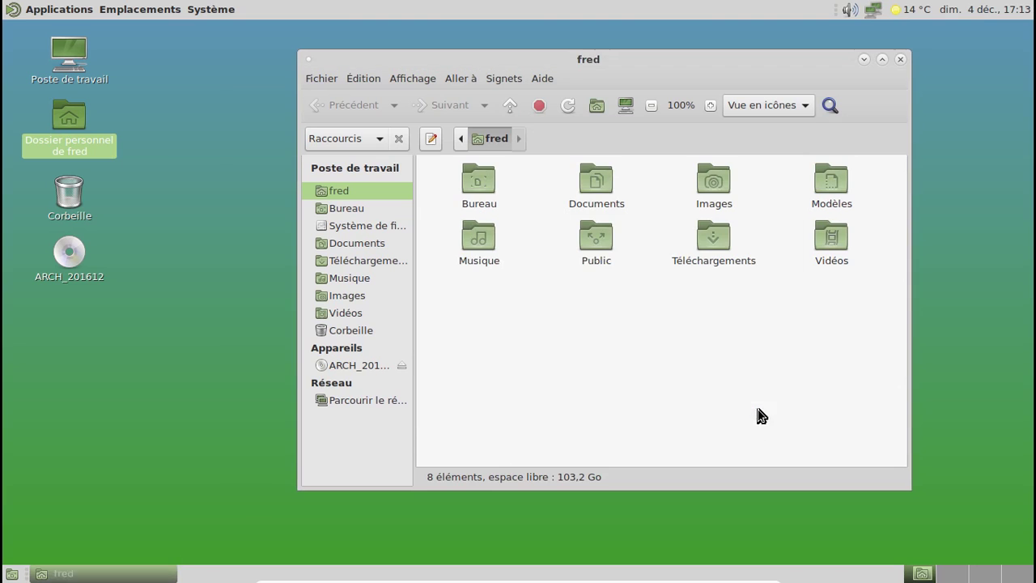
{"action": "left_click_drag", "start_coordinate": [539, 65], "coordinate": [627, 67]}
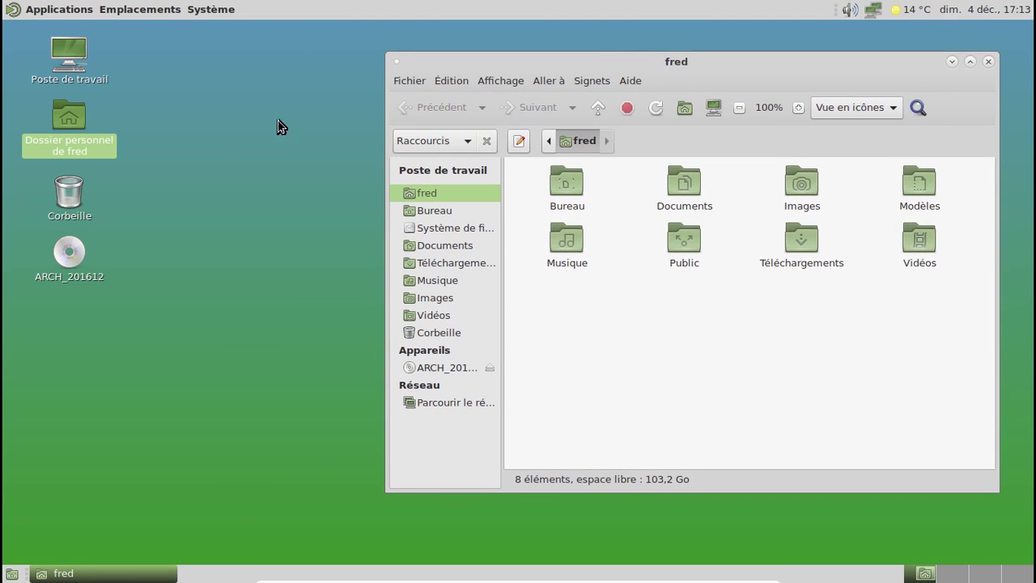
Look over the available places and the appearance preferences, and open the Centre de contrôle
{"action": "left_click", "coordinate": [140, 10]}
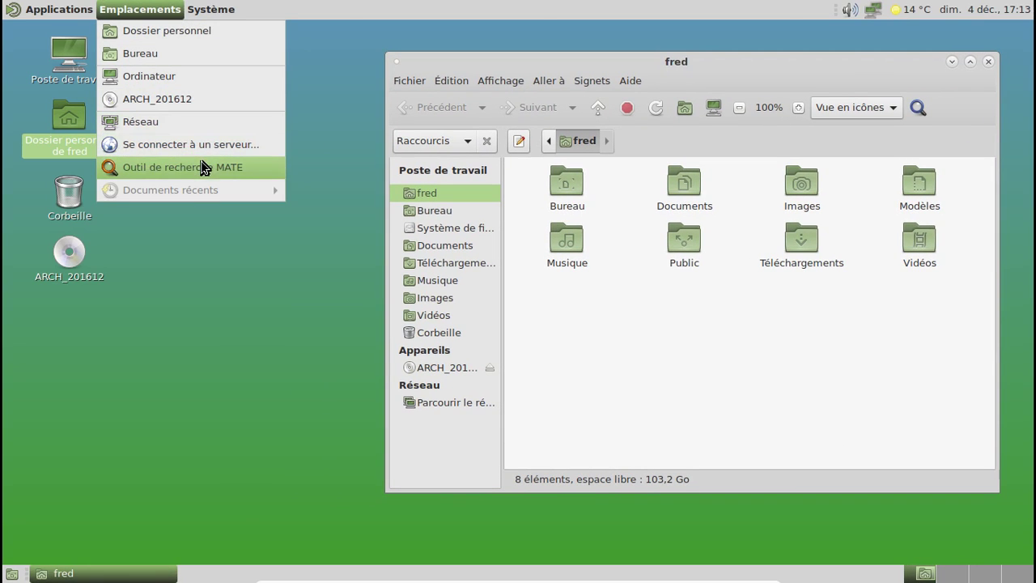
{"action": "mouse_move", "coordinate": [211, 10]}
{"action": "mouse_move", "coordinate": [222, 31]}
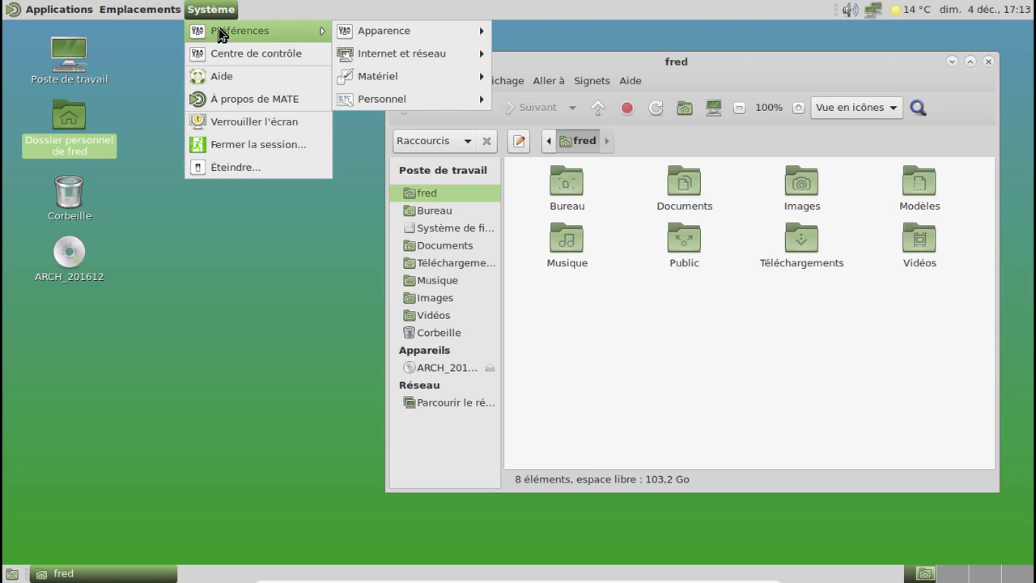
{"action": "mouse_move", "coordinate": [414, 39]}
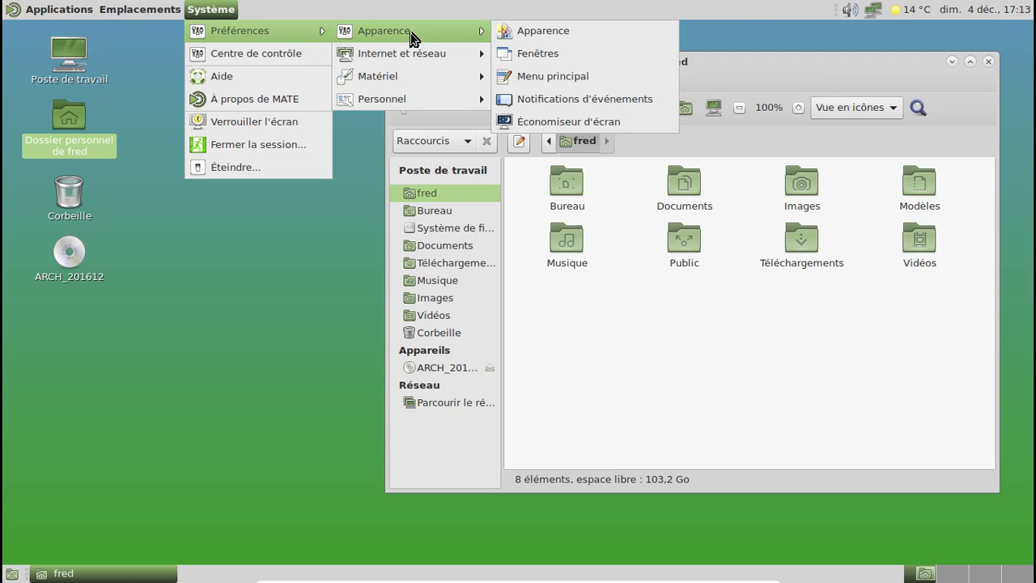
{"action": "left_click", "coordinate": [295, 50]}
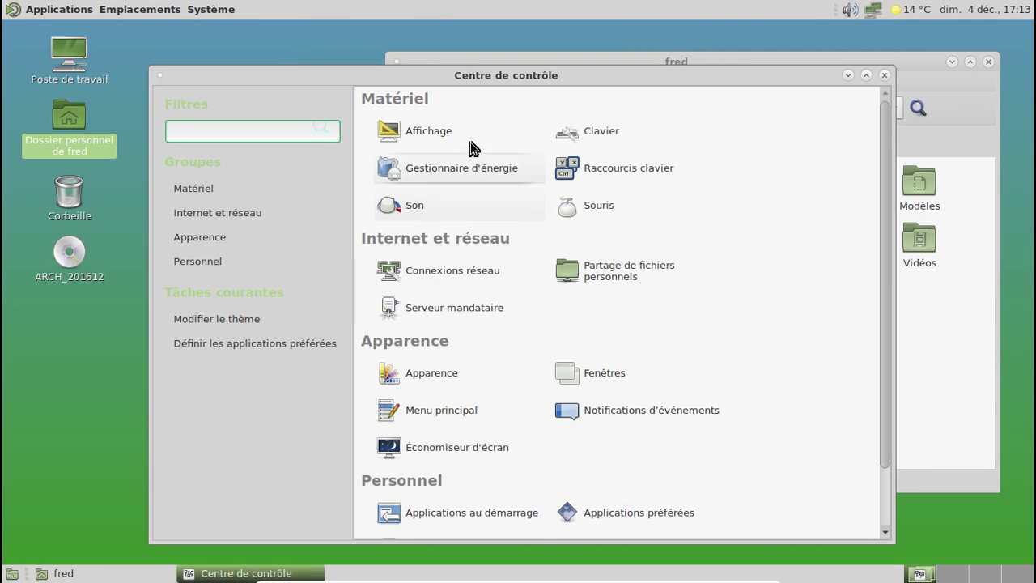
Set the desktop background to the blue-to-green gradient image with bubbles along its right edge and close the appearance preferences
{"action": "left_click", "coordinate": [461, 372]}
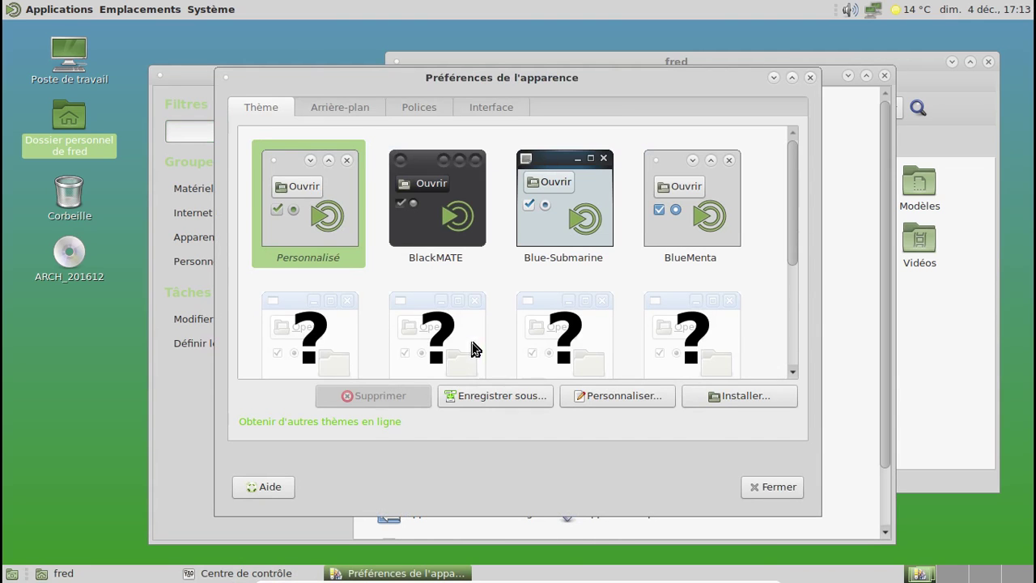
{"action": "left_click", "coordinate": [354, 108]}
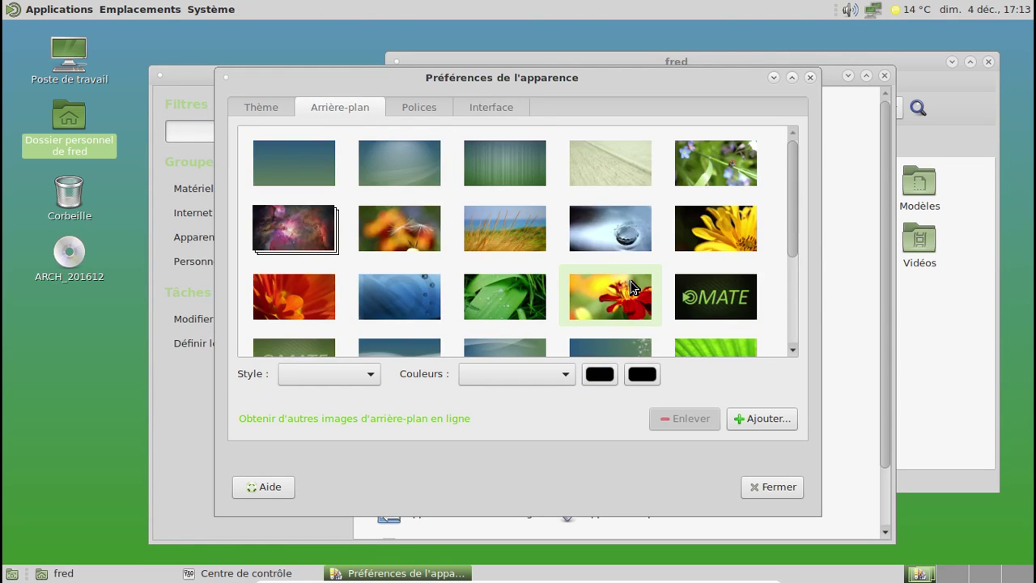
{"action": "scroll", "coordinate": [630, 281], "scroll_direction": "down", "scroll_amount": 5}
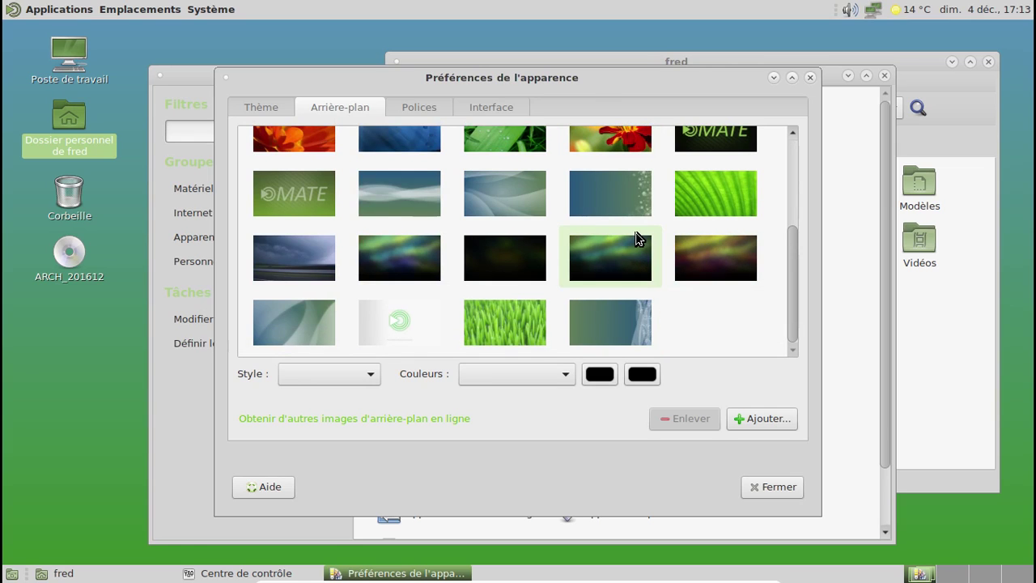
{"action": "scroll", "coordinate": [617, 252], "scroll_direction": "up", "scroll_amount": 1}
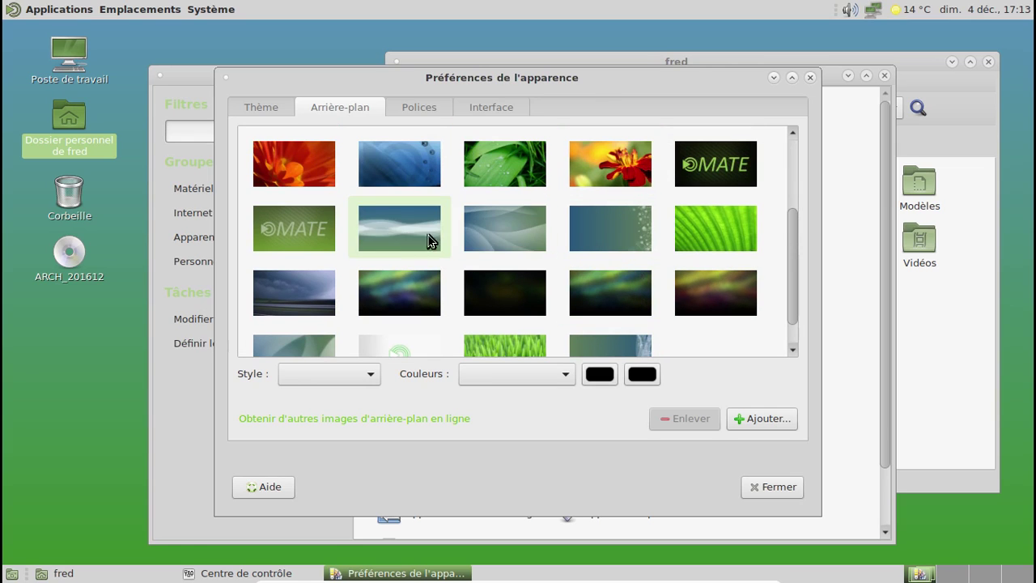
{"action": "left_click", "coordinate": [627, 241]}
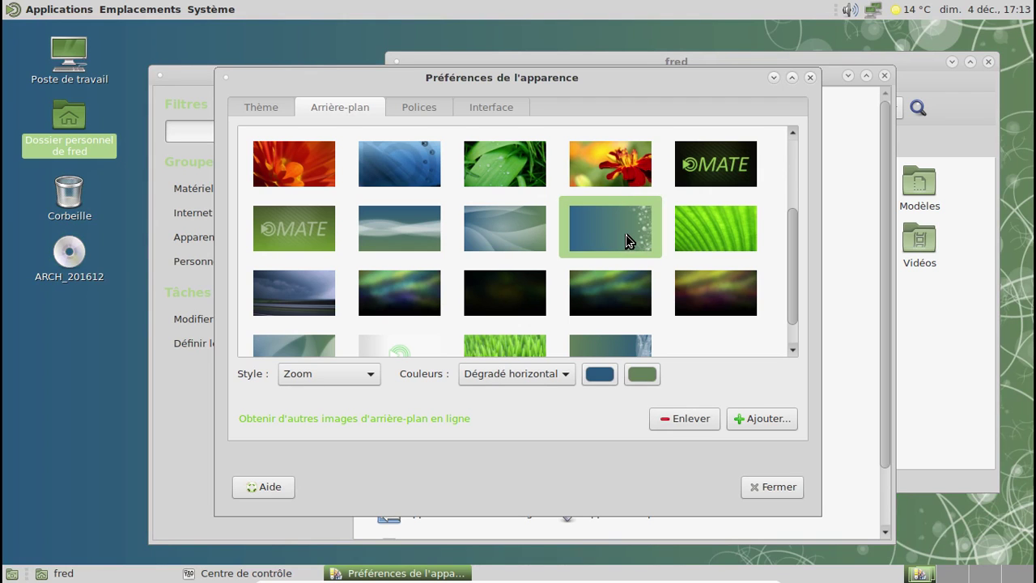
{"action": "left_click", "coordinate": [773, 491]}
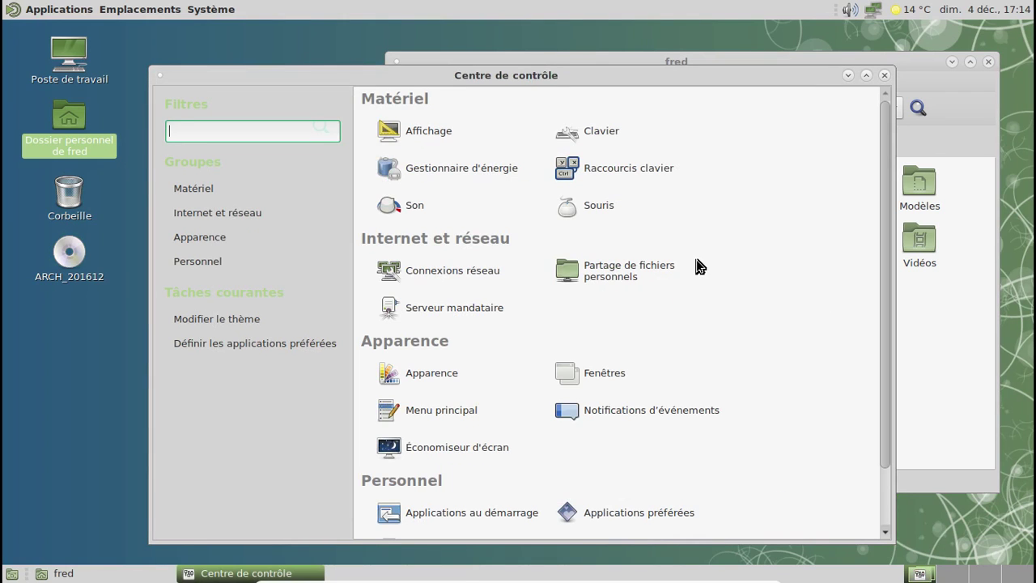
Open the event notification settings and preview a test notification in the Nodoka and Thème standard themes
{"action": "scroll", "coordinate": [774, 234], "scroll_direction": "down", "scroll_amount": 3}
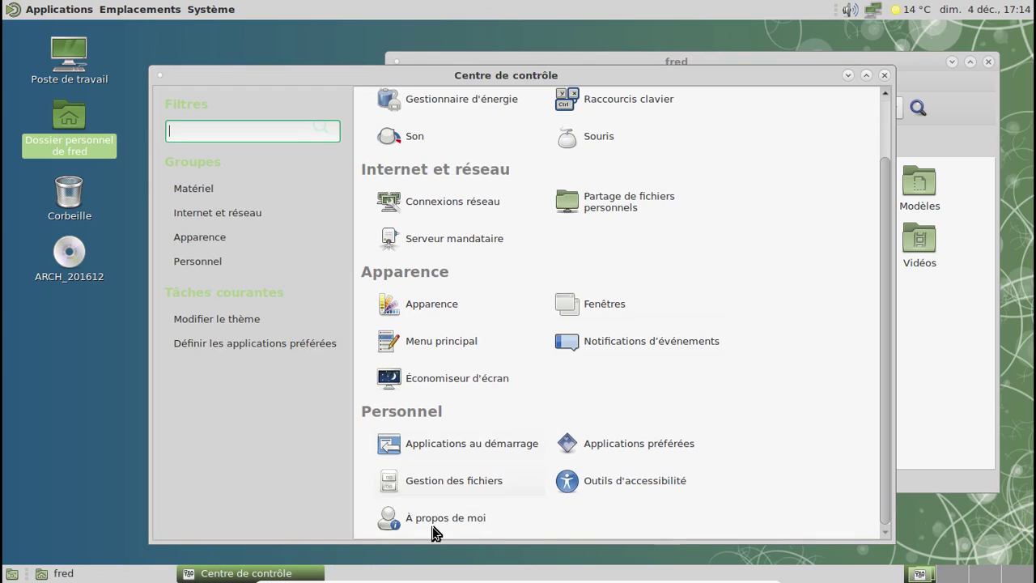
{"action": "scroll", "coordinate": [617, 359], "scroll_direction": "up", "scroll_amount": 3}
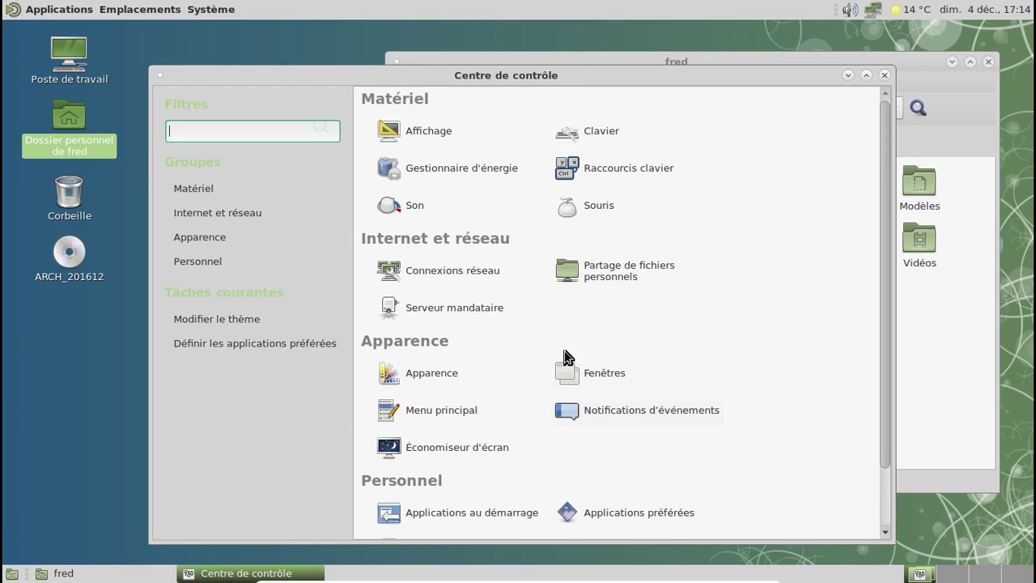
{"action": "left_click", "coordinate": [624, 419]}
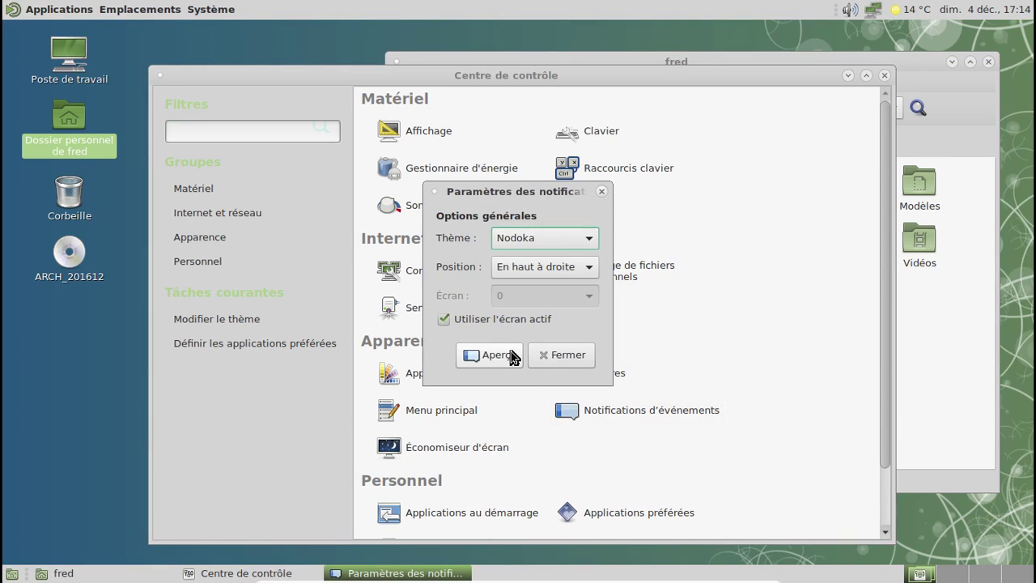
{"action": "left_click", "coordinate": [510, 357]}
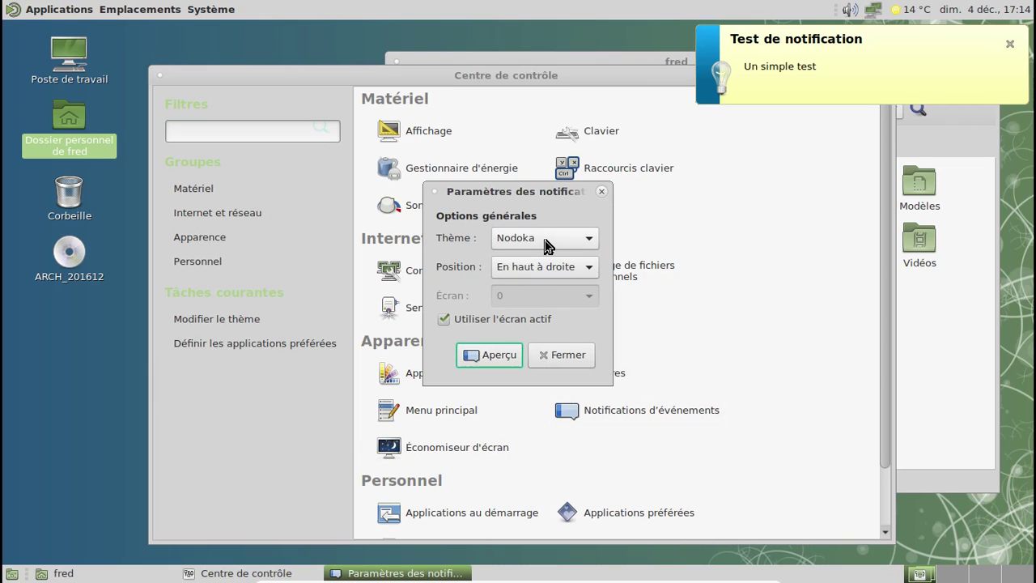
{"action": "left_click", "coordinate": [545, 240]}
{"action": "left_click", "coordinate": [545, 215]}
{"action": "left_click", "coordinate": [510, 356]}
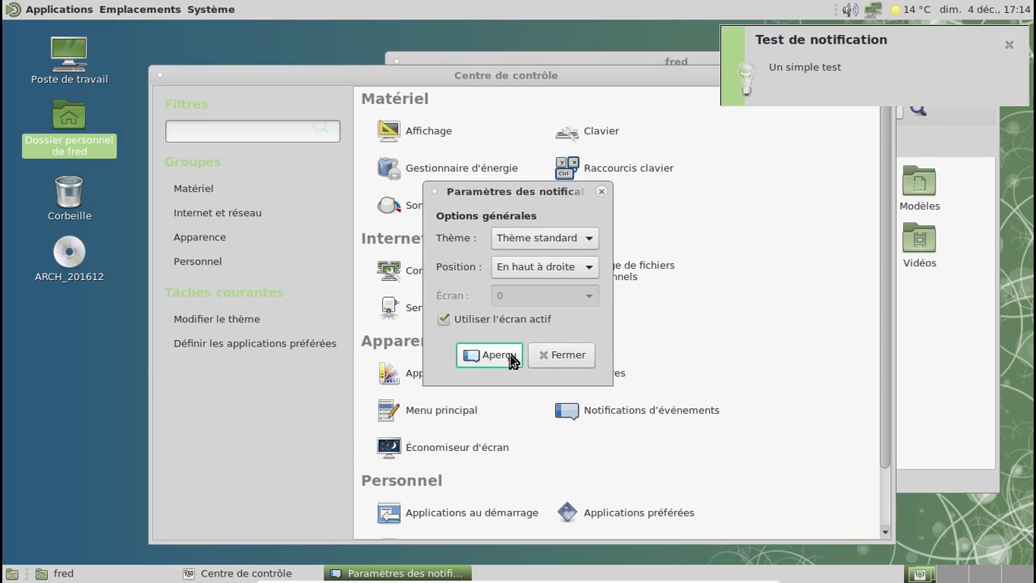
Preview a test notification in the Curseur and Coco themes
{"action": "left_click", "coordinate": [580, 237]}
{"action": "left_click", "coordinate": [559, 280]}
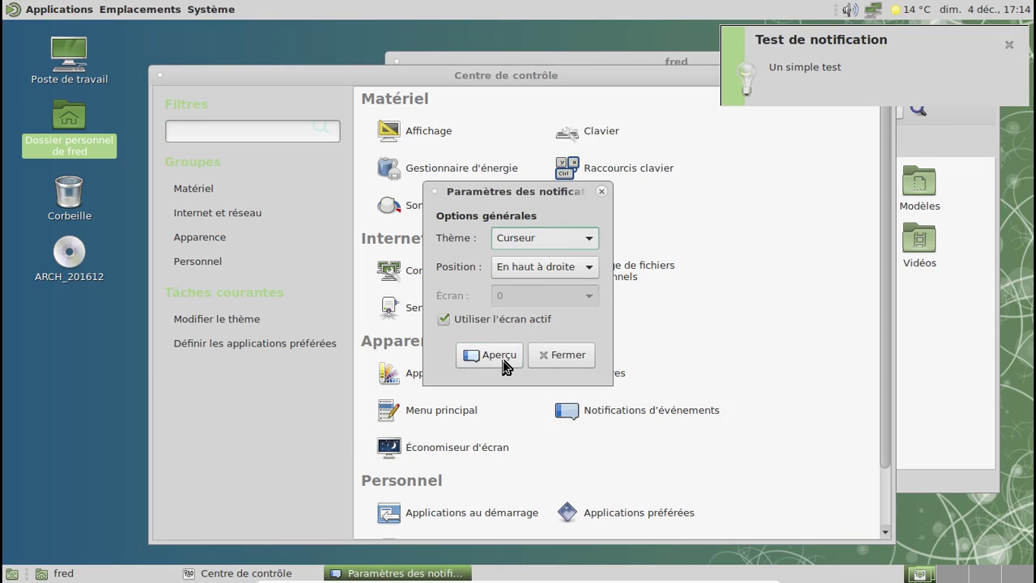
{"action": "left_click", "coordinate": [505, 364]}
{"action": "left_click", "coordinate": [547, 241]}
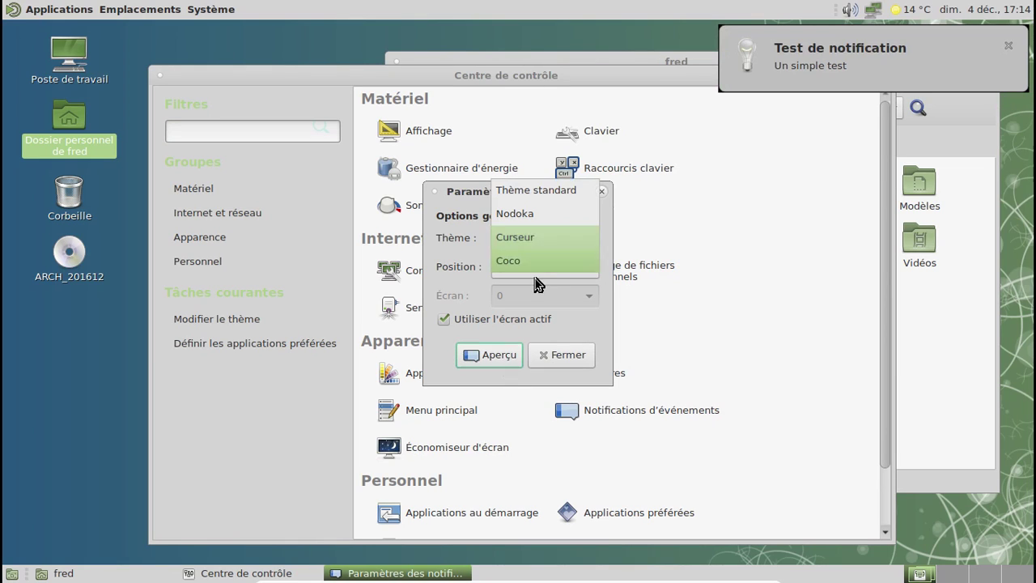
{"action": "left_click", "coordinate": [530, 260]}
{"action": "left_click", "coordinate": [500, 353]}
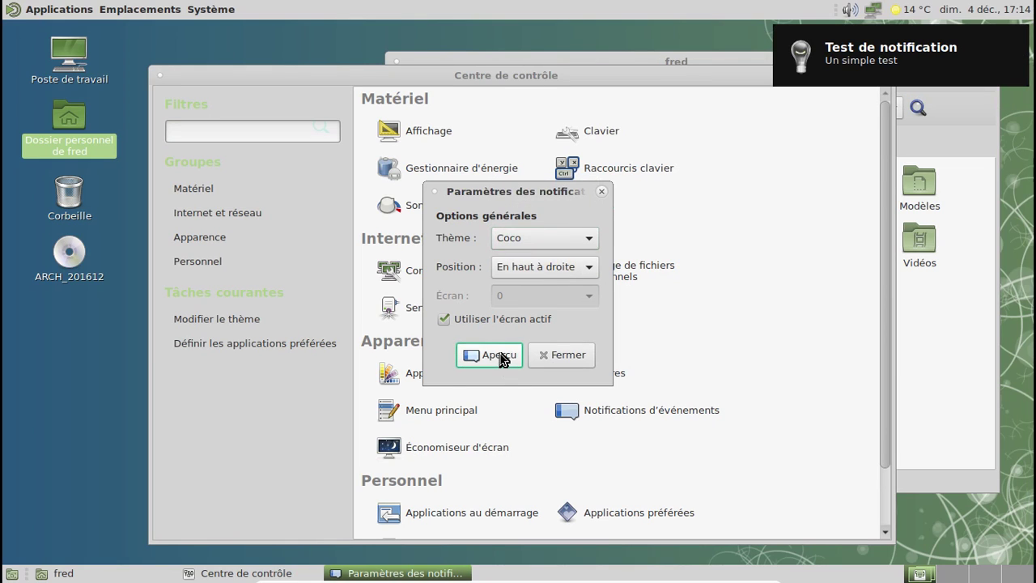
Set the notification theme back to Nodoka and close the notification settings
{"action": "left_click", "coordinate": [555, 240]}
{"action": "left_click", "coordinate": [550, 187]}
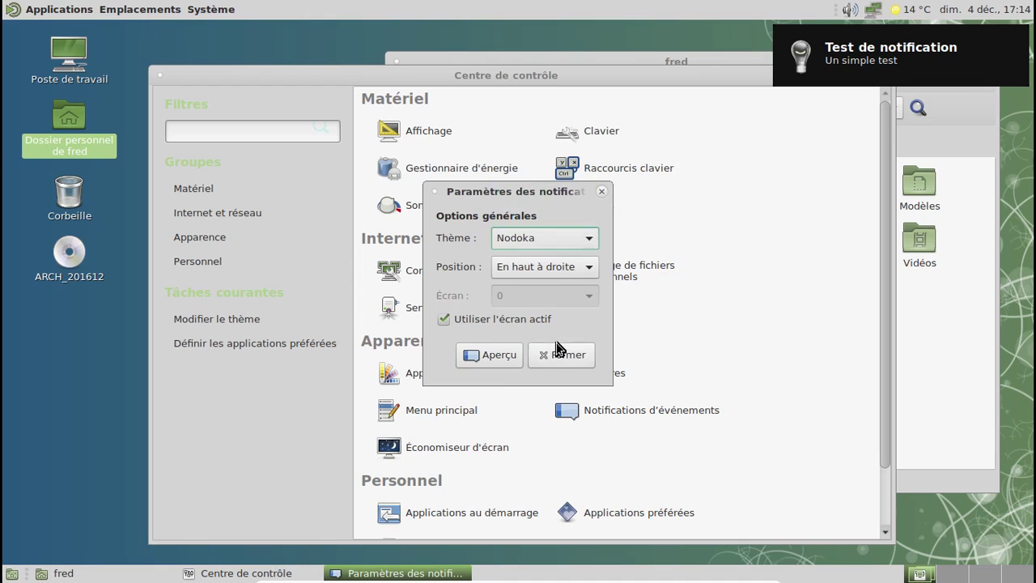
{"action": "left_click", "coordinate": [558, 353]}
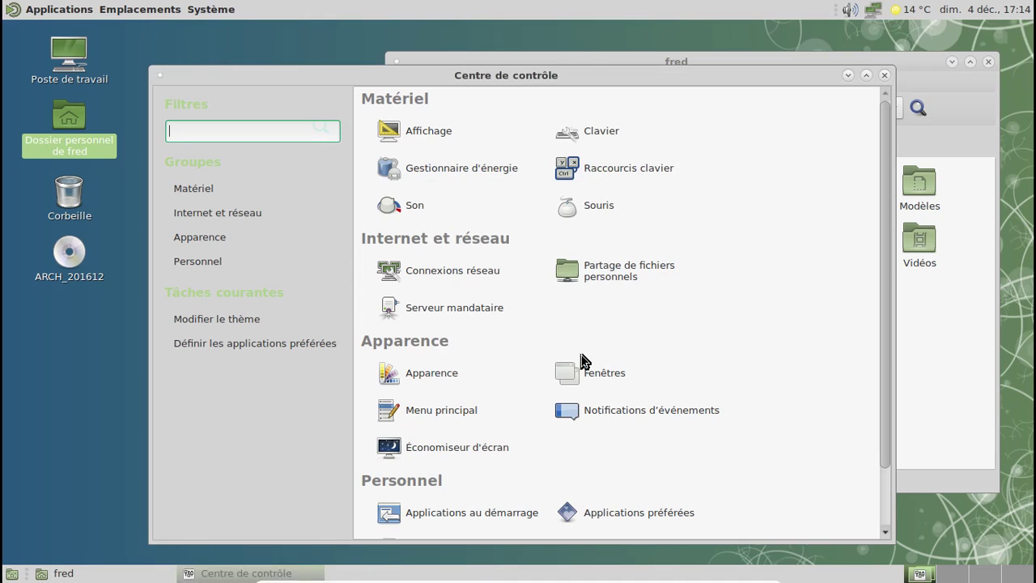
Examine the main menu editor's menus and elements, and close it together with the Centre de contrôle
{"action": "left_click", "coordinate": [469, 411]}
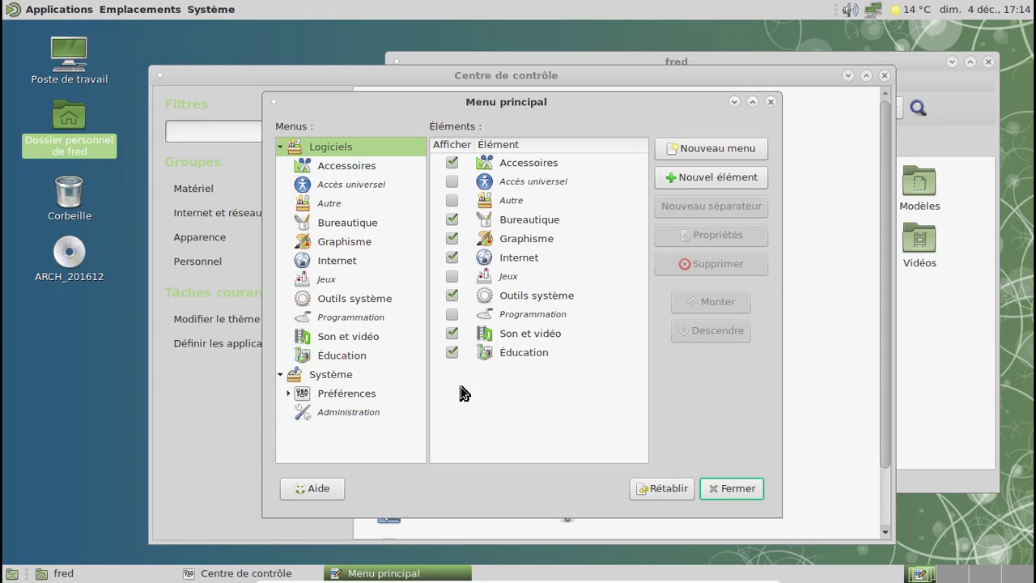
{"action": "left_click", "coordinate": [769, 103]}
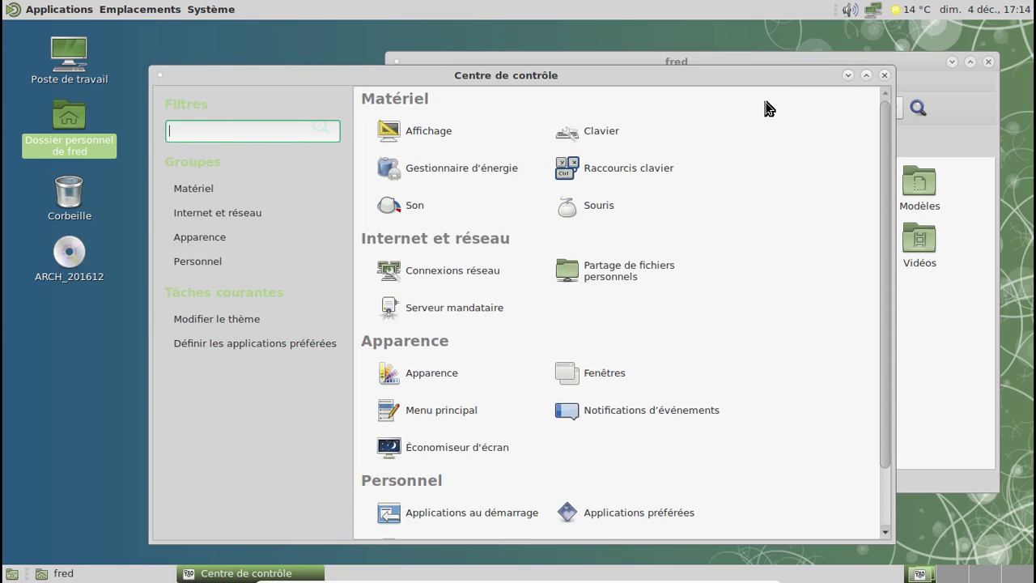
{"action": "left_click", "coordinate": [885, 76]}
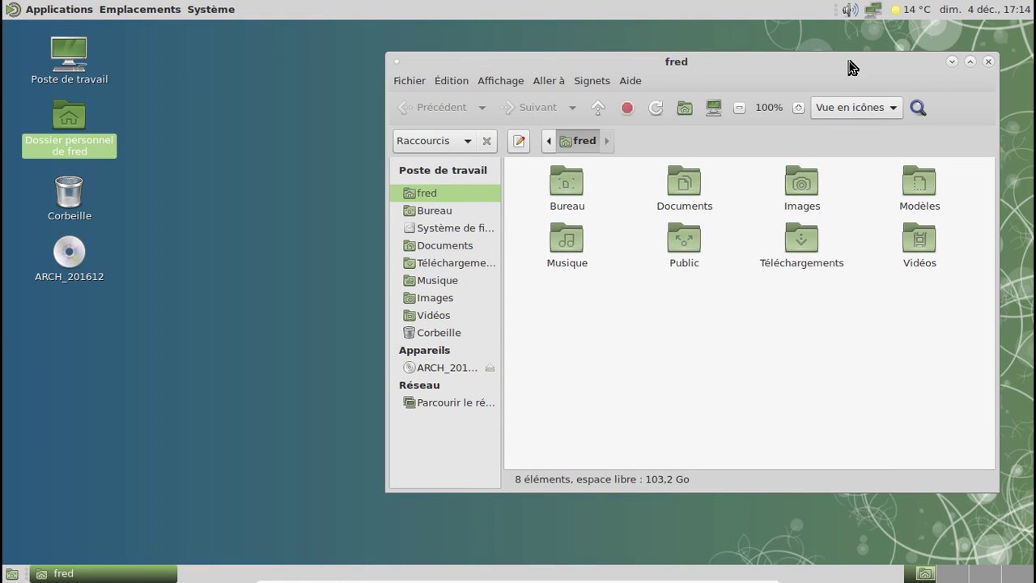
Open a terminal from the home folder, view its About information, and close both the terminal and the file manager
{"action": "left_click_drag", "start_coordinate": [842, 62], "coordinate": [723, 52]}
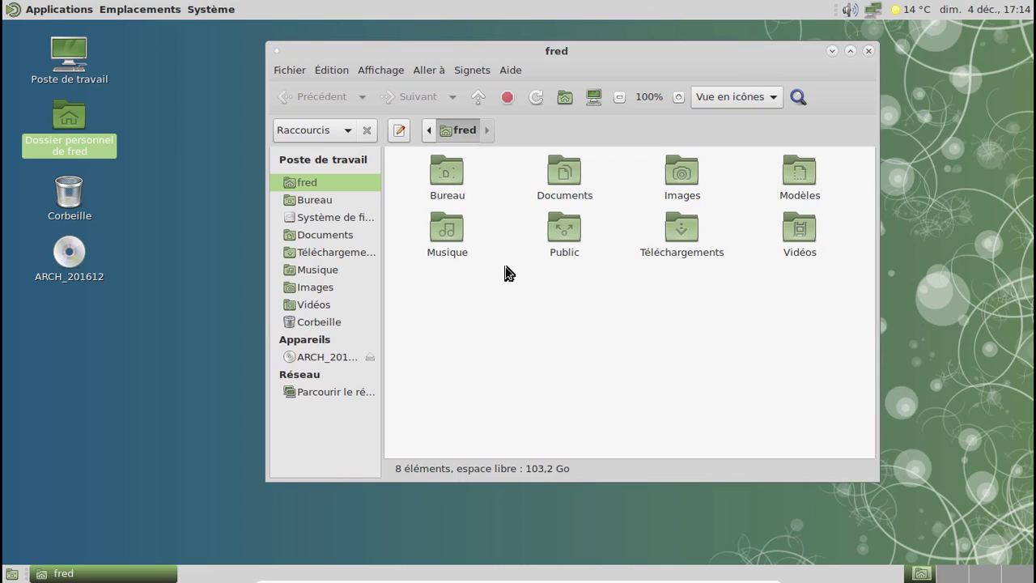
{"action": "right_click", "coordinate": [527, 293]}
{"action": "left_click", "coordinate": [583, 347]}
{"action": "left_click", "coordinate": [539, 162]}
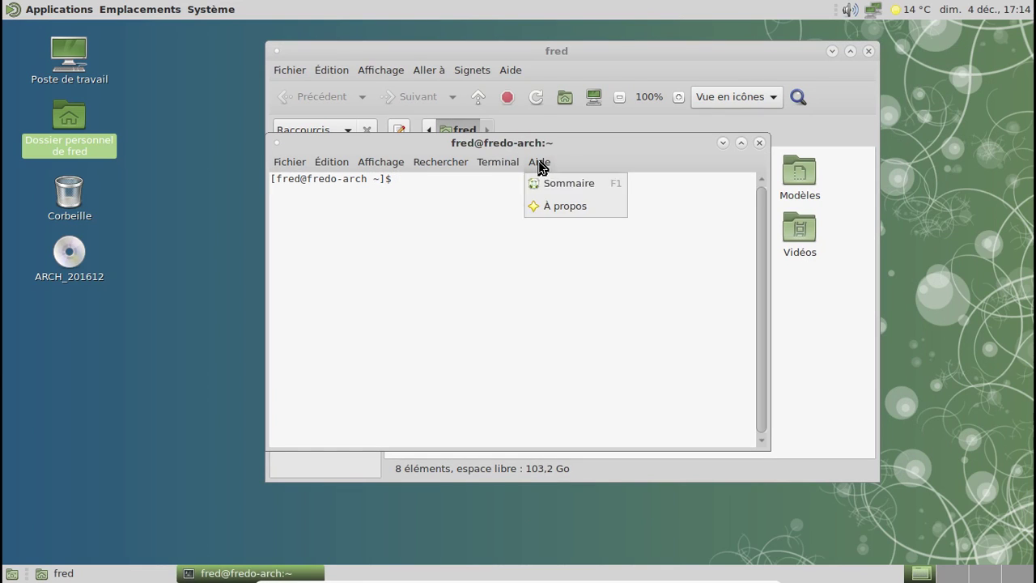
{"action": "left_click", "coordinate": [550, 204]}
{"action": "left_click", "coordinate": [636, 444]}
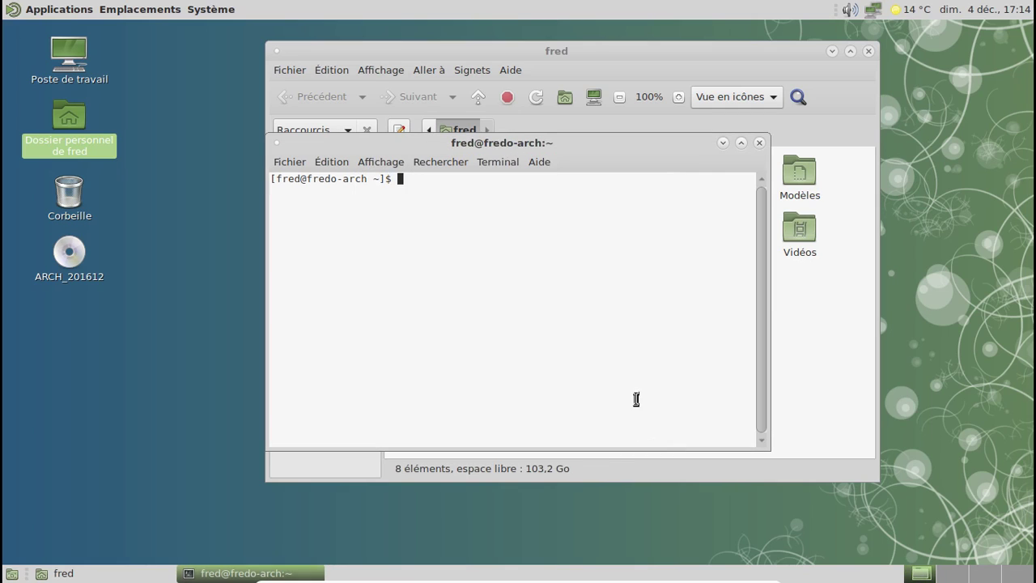
{"action": "left_click", "coordinate": [759, 143]}
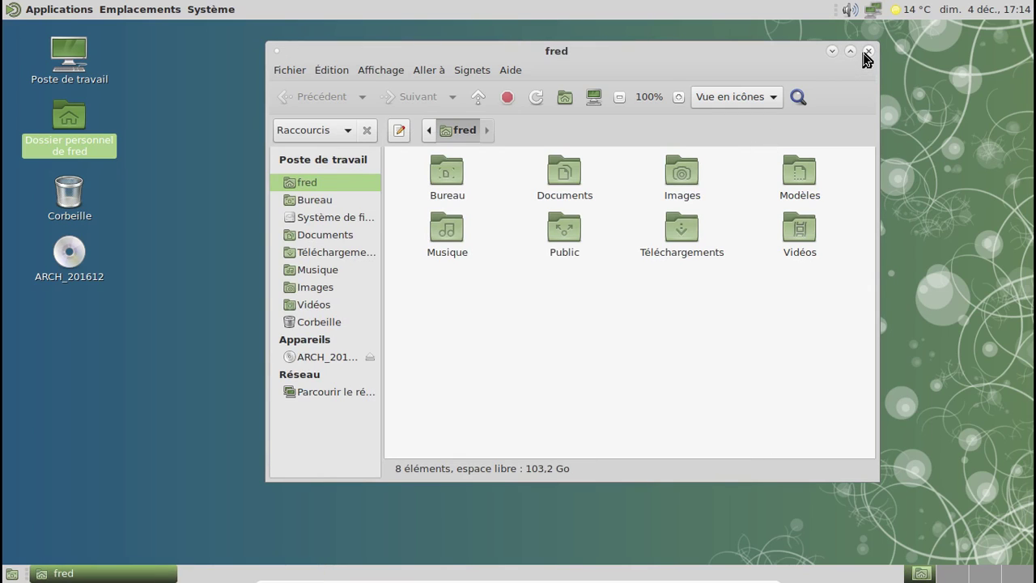
{"action": "left_click", "coordinate": [866, 51]}
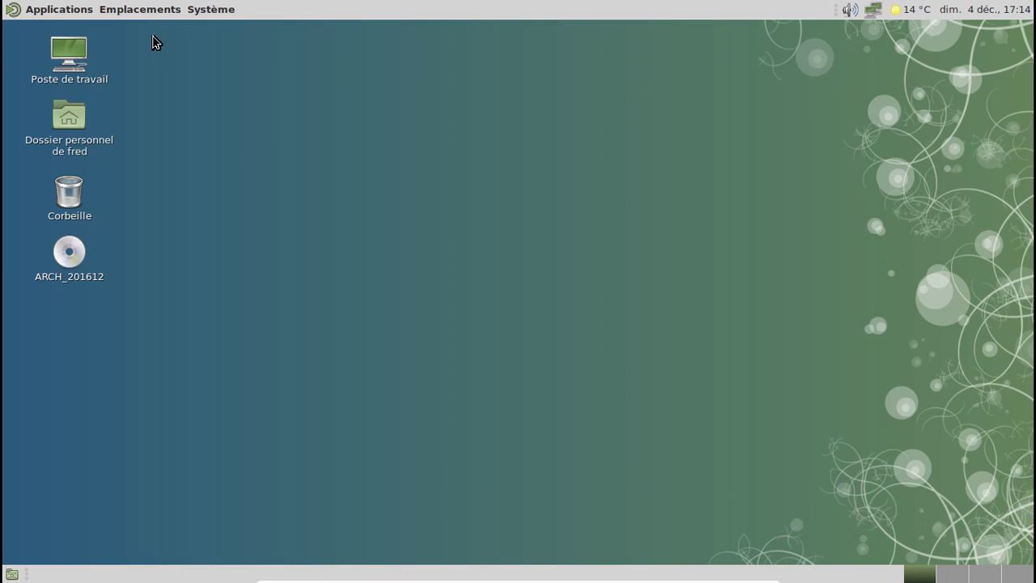
Open the Engrampa archive manager from the accessories to view its window, and close it
{"action": "left_click", "coordinate": [149, 11]}
{"action": "left_click", "coordinate": [79, 10]}
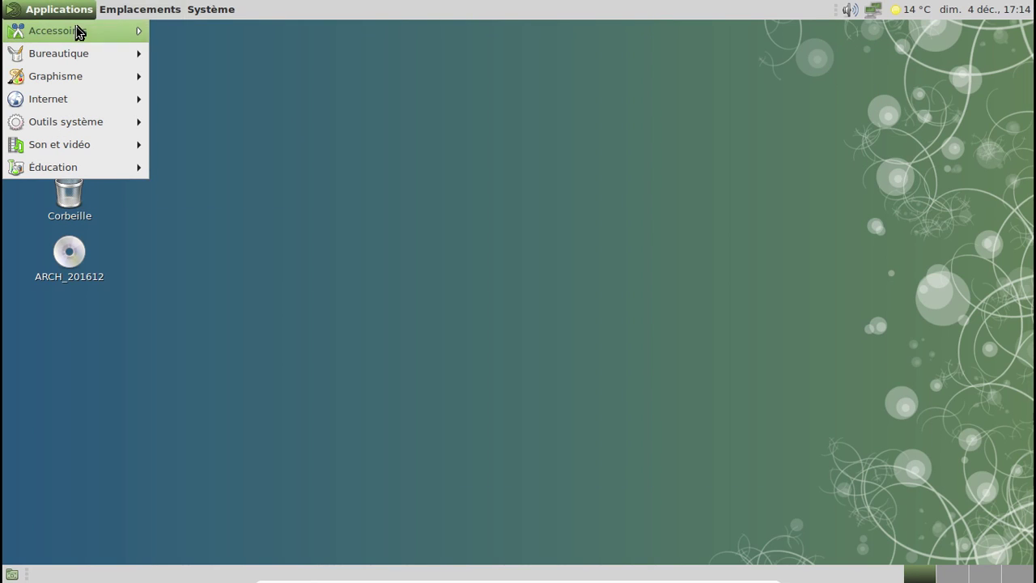
{"action": "mouse_move", "coordinate": [78, 32]}
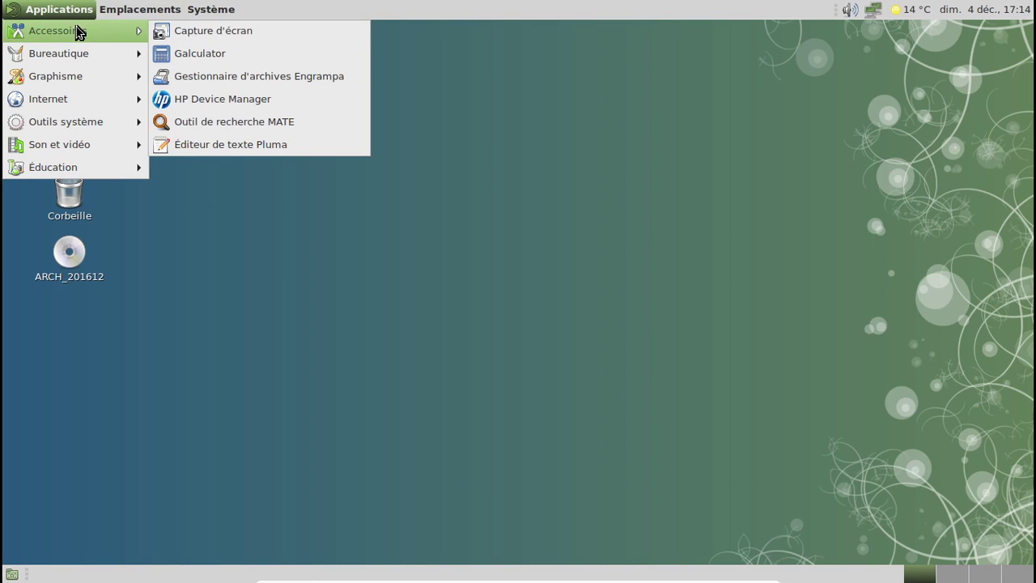
{"action": "left_click", "coordinate": [233, 84]}
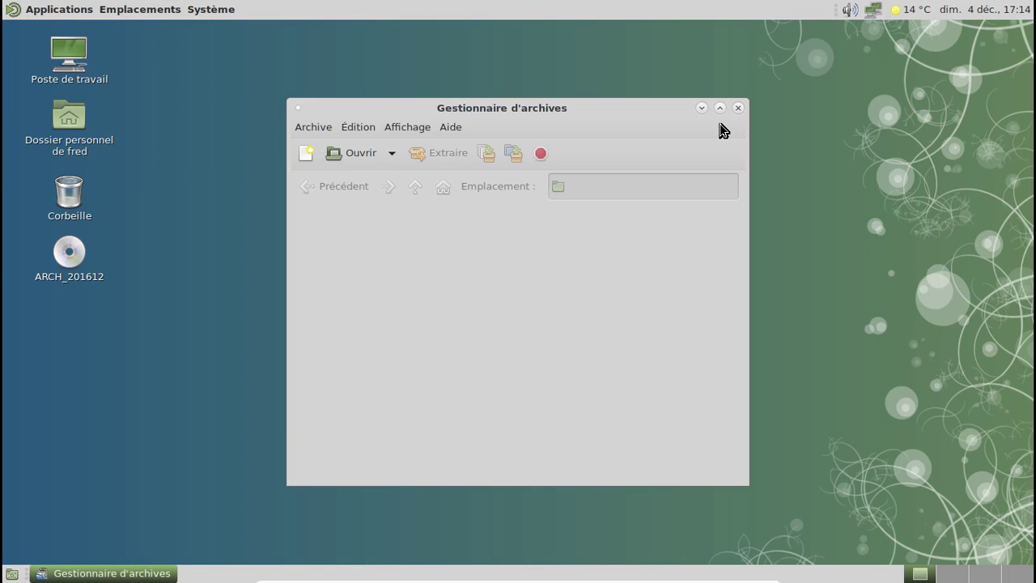
{"action": "left_click", "coordinate": [738, 110]}
Open the Pluma text editor and look through its search, view, tools, documents and editing commands
{"action": "left_click", "coordinate": [50, 9]}
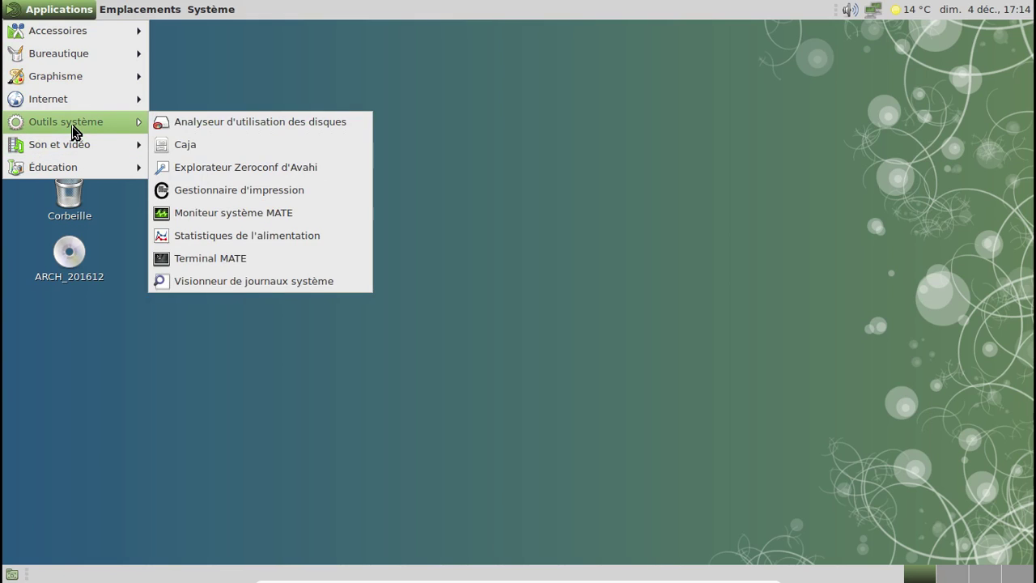
{"action": "mouse_move", "coordinate": [81, 32]}
{"action": "left_click", "coordinate": [259, 145]}
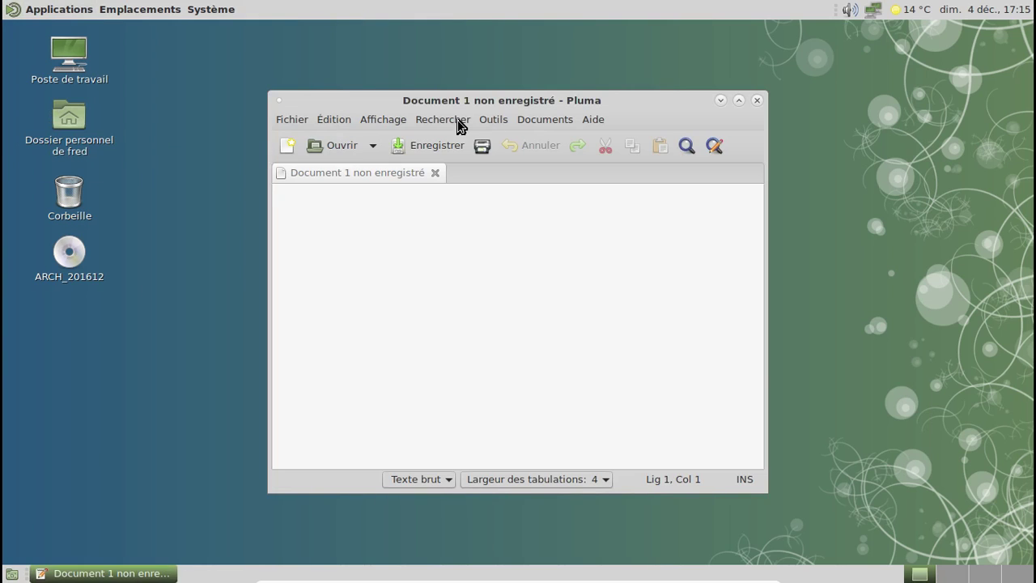
{"action": "left_click", "coordinate": [491, 123]}
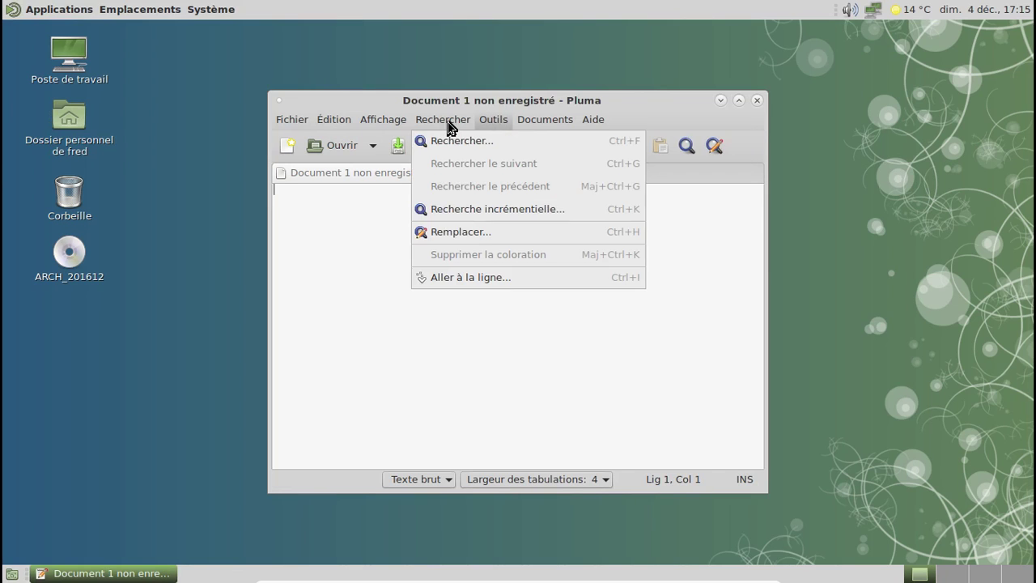
{"action": "mouse_move", "coordinate": [327, 123]}
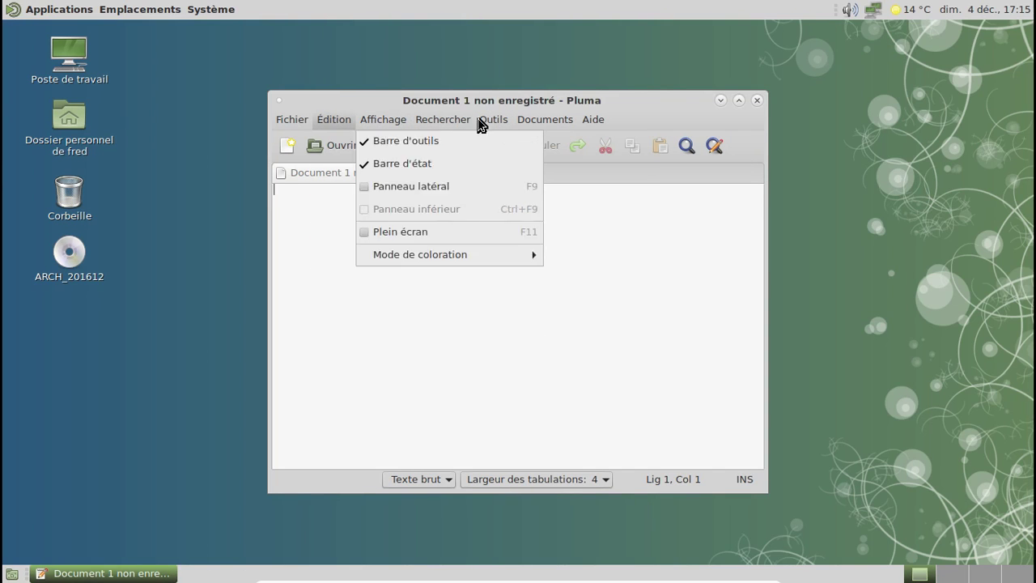
{"action": "mouse_move", "coordinate": [507, 125]}
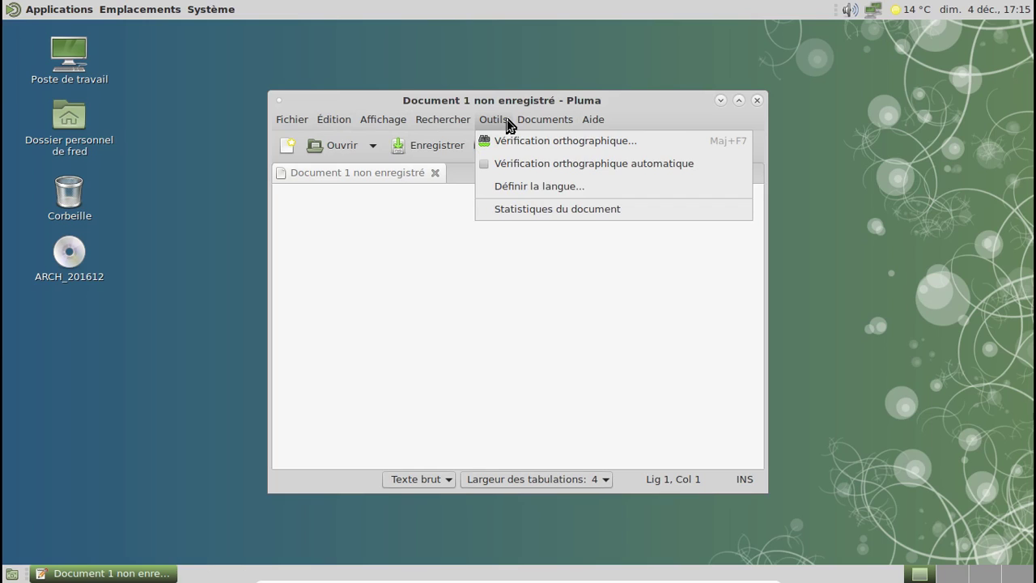
{"action": "mouse_move", "coordinate": [549, 125]}
{"action": "mouse_move", "coordinate": [385, 126]}
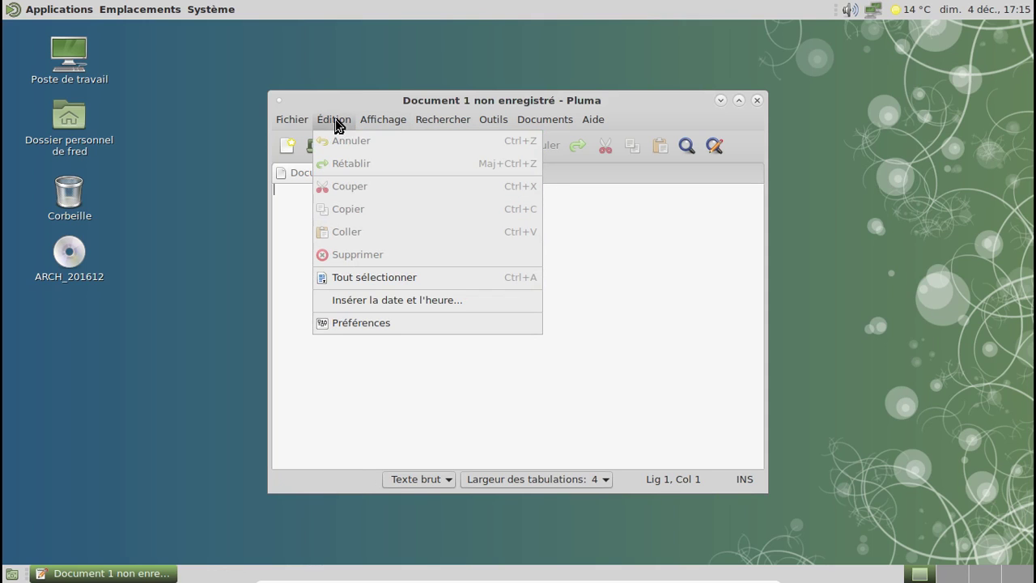
Examine the list of available plugins in the Pluma preferences, and close the preferences
{"action": "left_click", "coordinate": [368, 322]}
{"action": "left_click", "coordinate": [613, 168]}
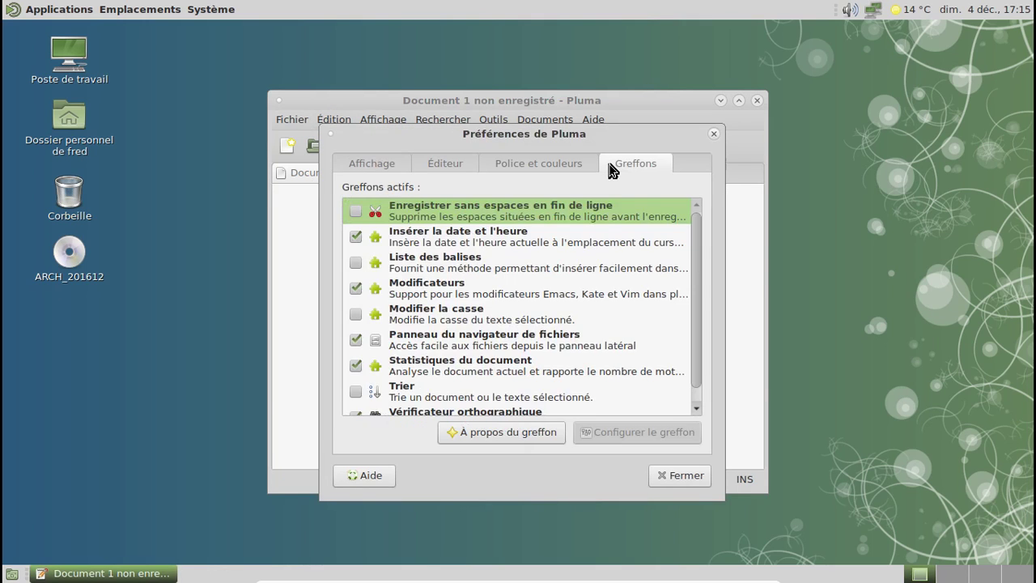
{"action": "scroll", "coordinate": [697, 275], "scroll_direction": "down", "scroll_amount": 1}
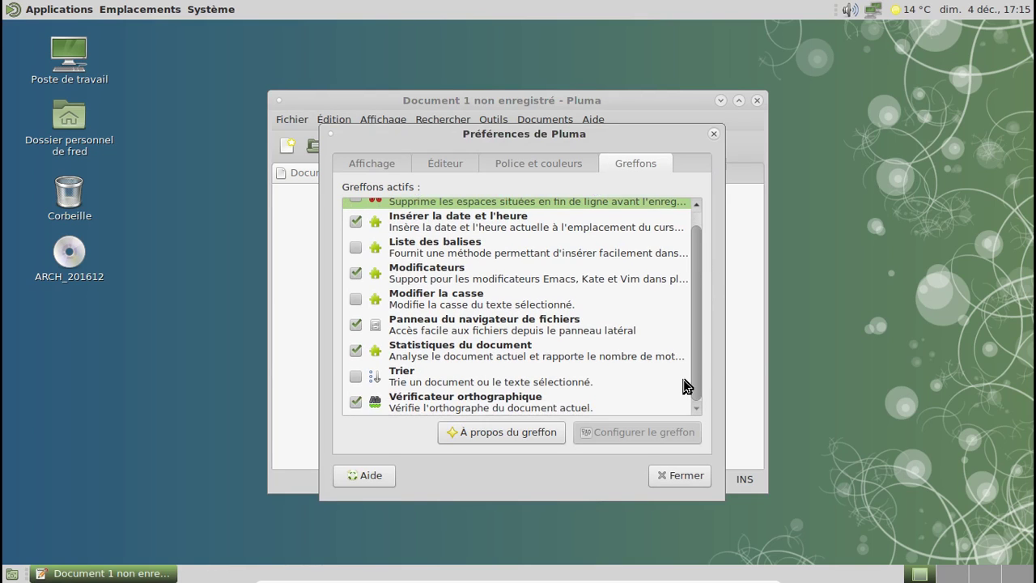
{"action": "scroll", "coordinate": [698, 276], "scroll_direction": "up", "scroll_amount": 1}
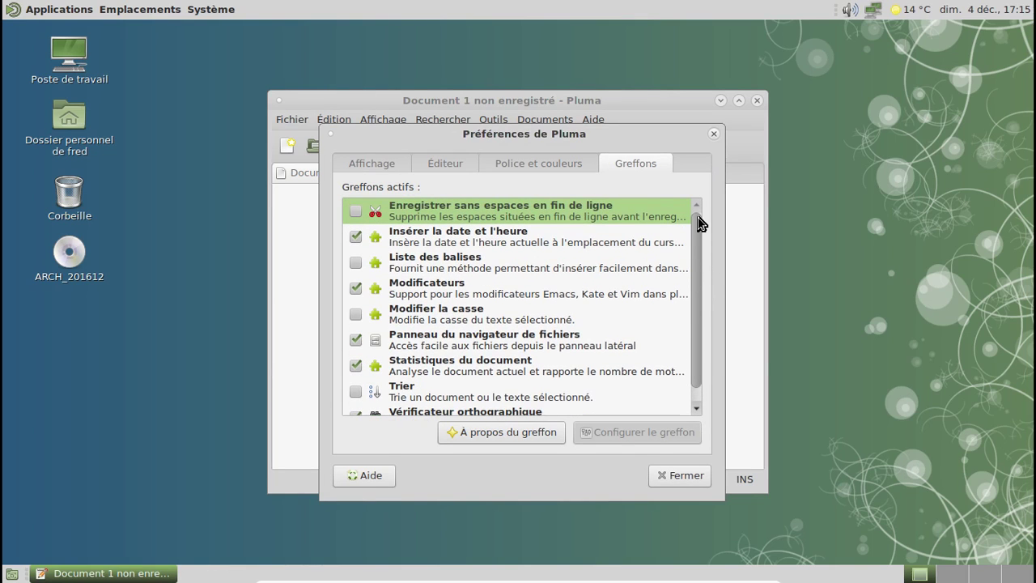
{"action": "scroll", "coordinate": [697, 225], "scroll_direction": "down", "scroll_amount": 1}
{"action": "left_click", "coordinate": [681, 476]}
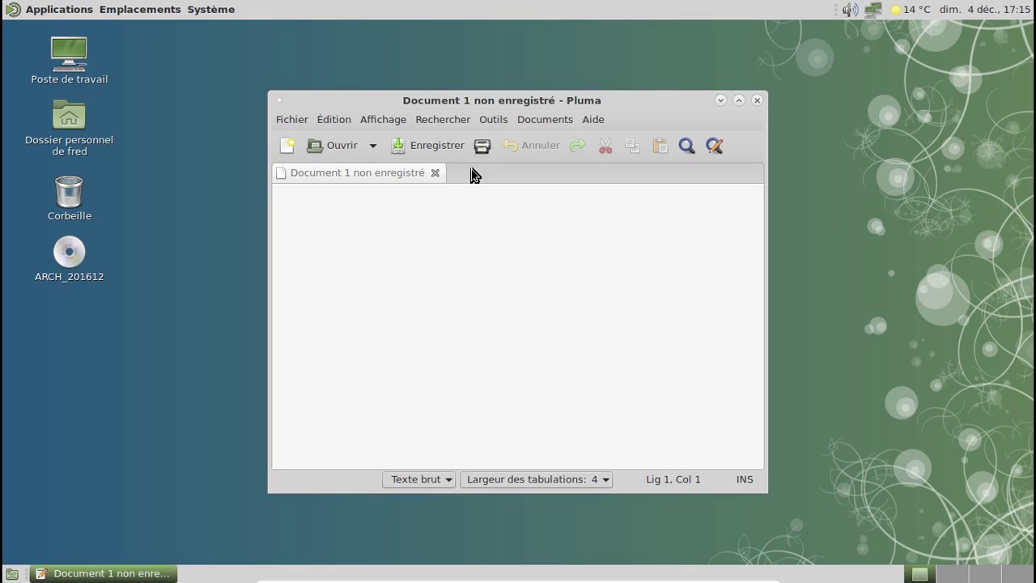
View Pluma's About information and close the text editor
{"action": "left_click", "coordinate": [593, 120]}
{"action": "left_click", "coordinate": [607, 173]}
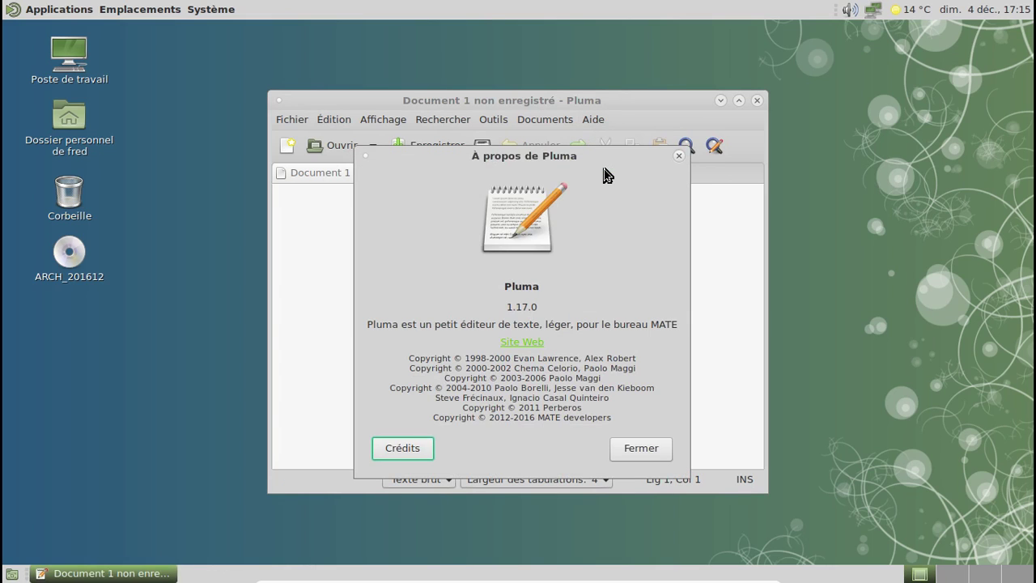
{"action": "left_click", "coordinate": [647, 453]}
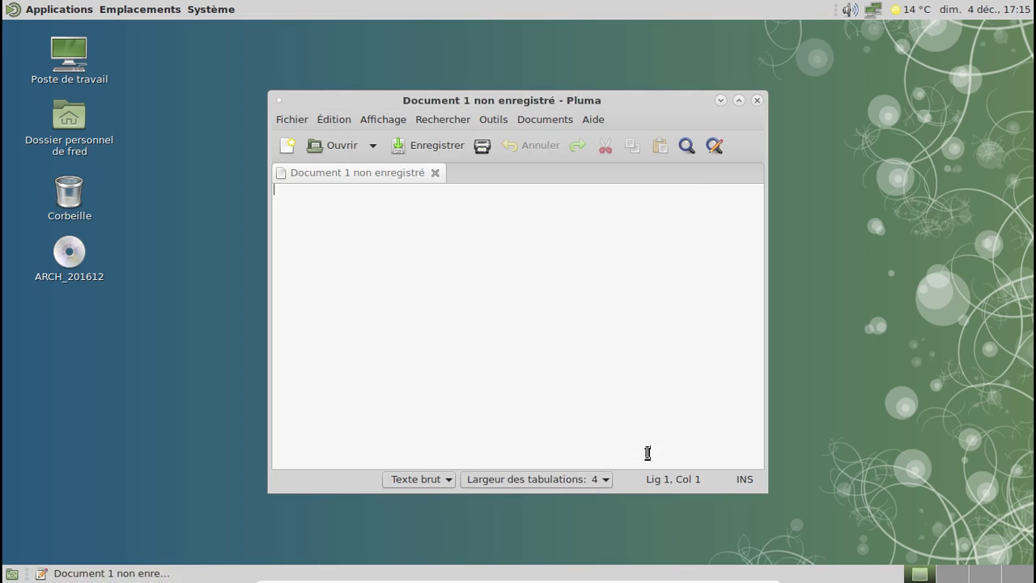
{"action": "left_click", "coordinate": [757, 102]}
Browse the system preference categories, and view and close the About MATE information
{"action": "left_click", "coordinate": [202, 9]}
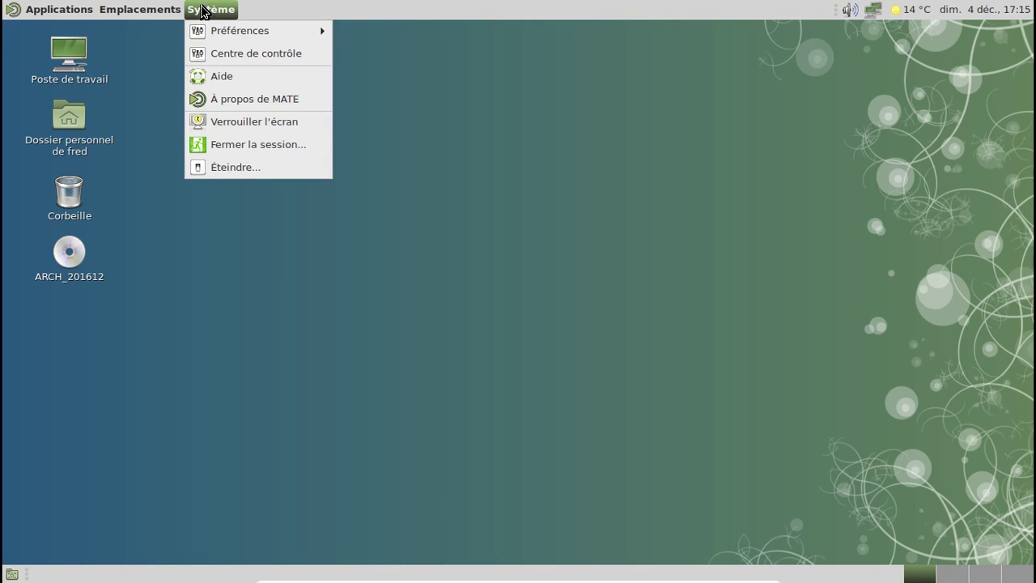
{"action": "mouse_move", "coordinate": [216, 35]}
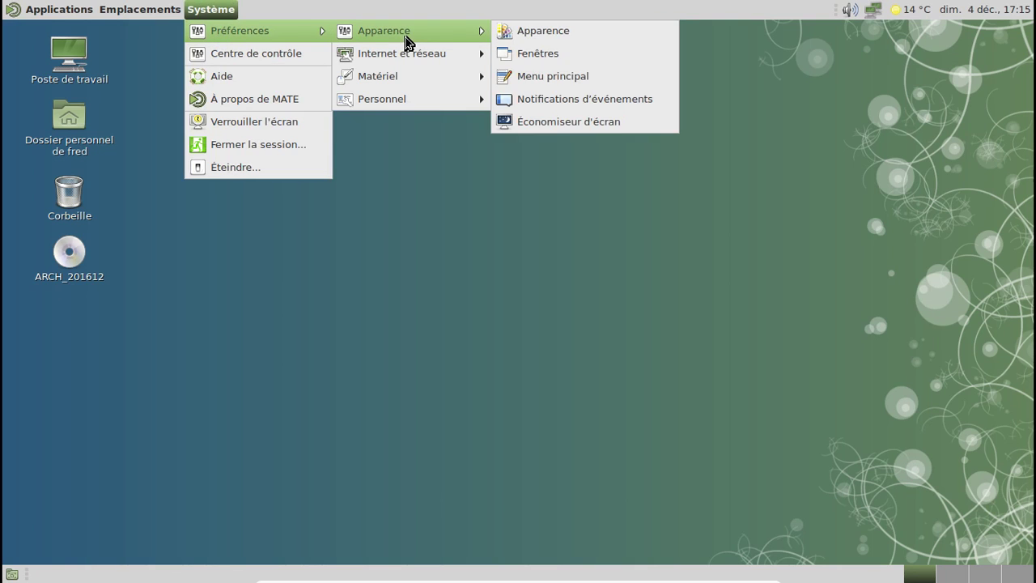
{"action": "left_click", "coordinate": [264, 106]}
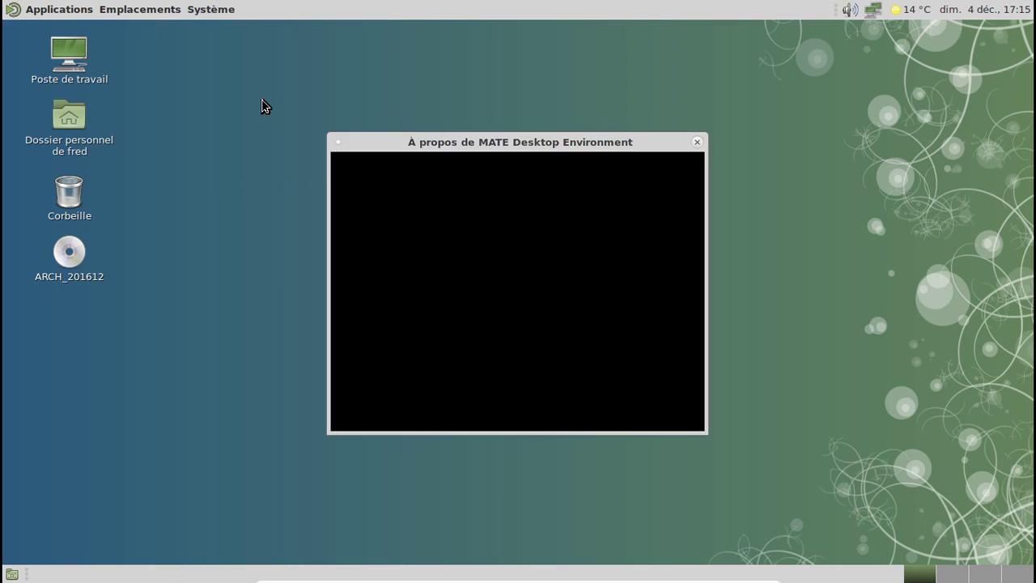
{"action": "left_click_drag", "start_coordinate": [513, 145], "coordinate": [794, 86]}
{"action": "left_click", "coordinate": [932, 350]}
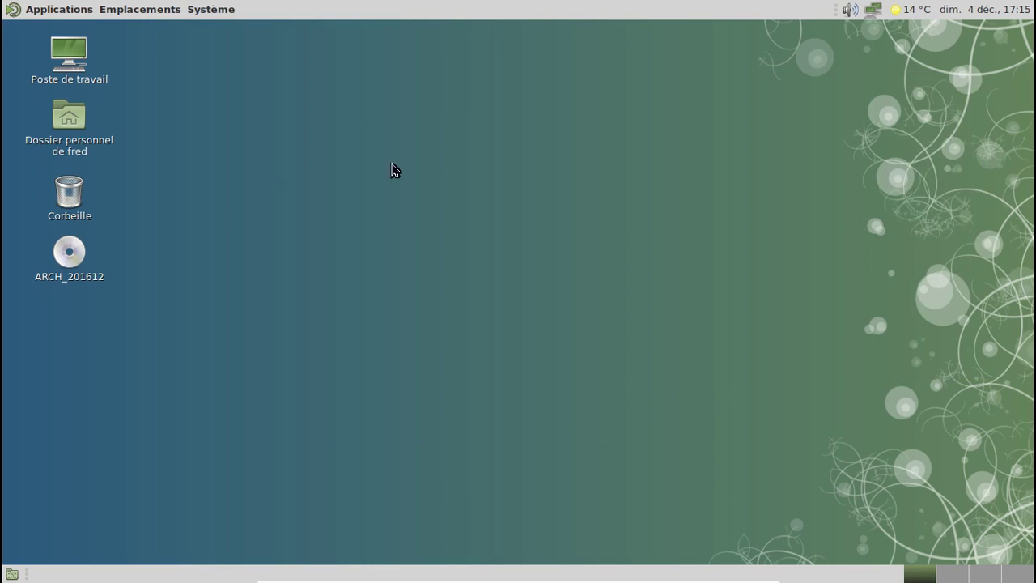
Browse the installed application categories, and open the MATE file search tool briefly before closing it
{"action": "left_click", "coordinate": [80, 14]}
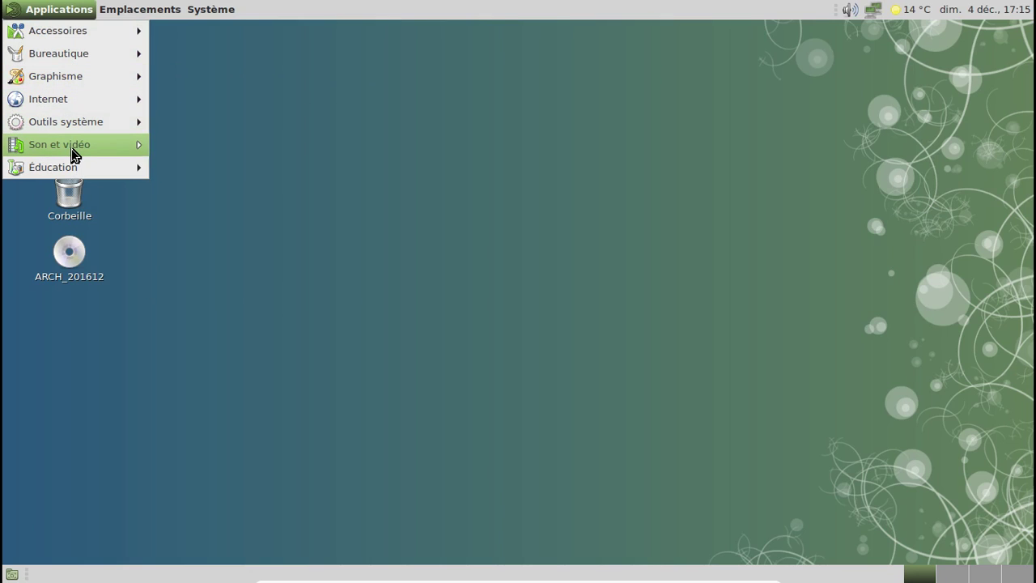
{"action": "mouse_move", "coordinate": [71, 129]}
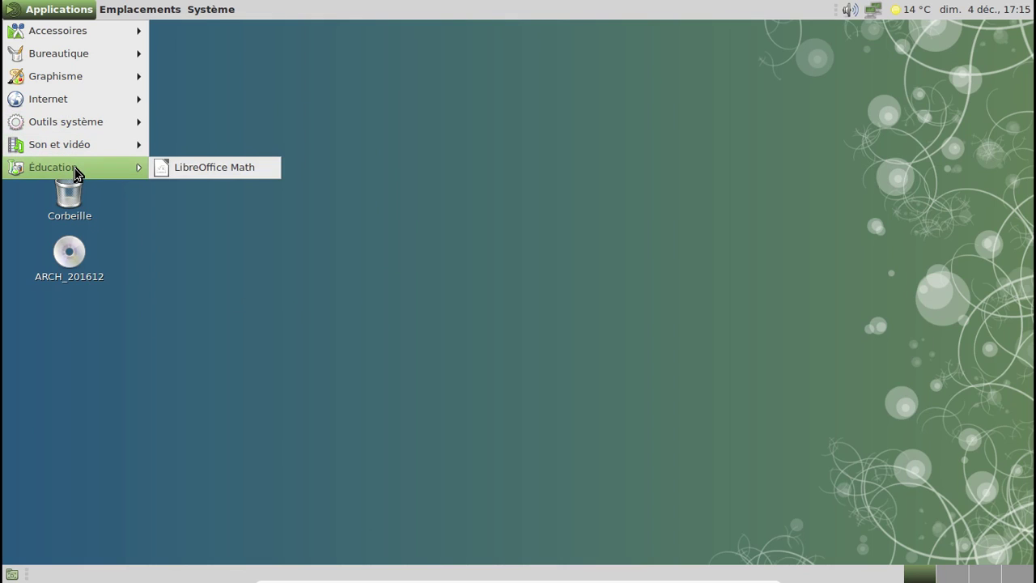
{"action": "mouse_move", "coordinate": [71, 98]}
{"action": "mouse_move", "coordinate": [65, 78]}
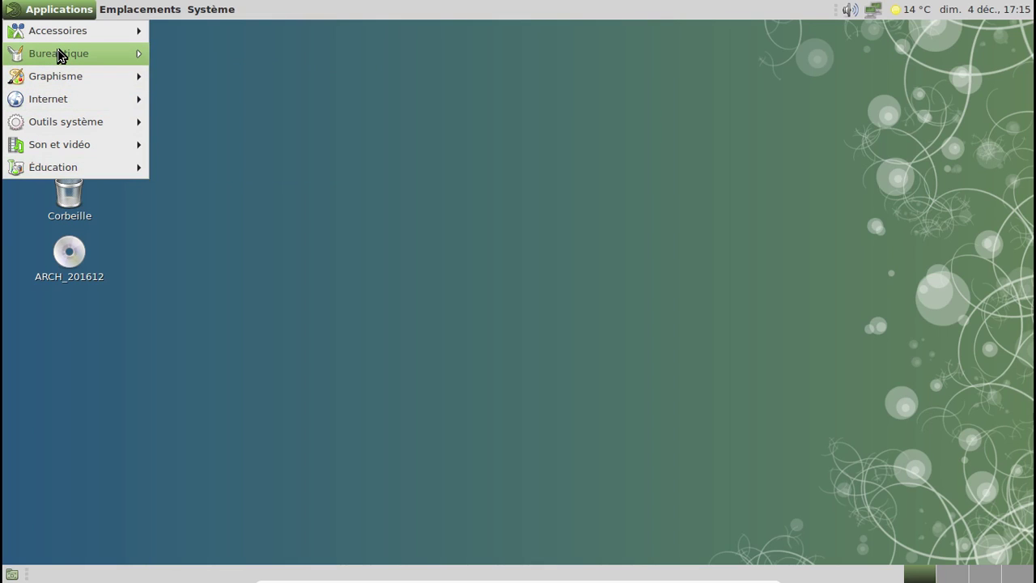
{"action": "mouse_move", "coordinate": [59, 54]}
{"action": "mouse_move", "coordinate": [92, 30]}
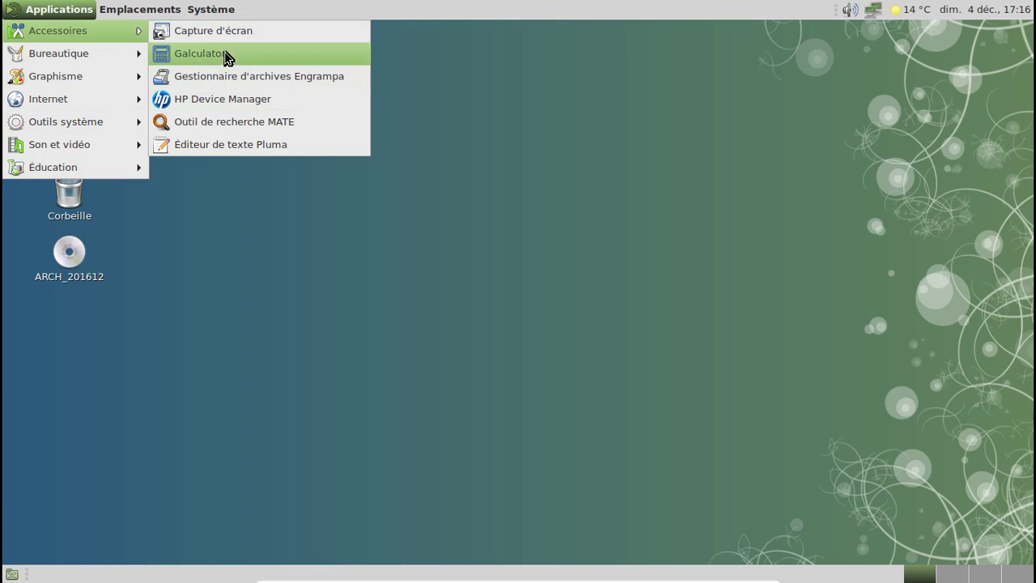
{"action": "left_click", "coordinate": [233, 129]}
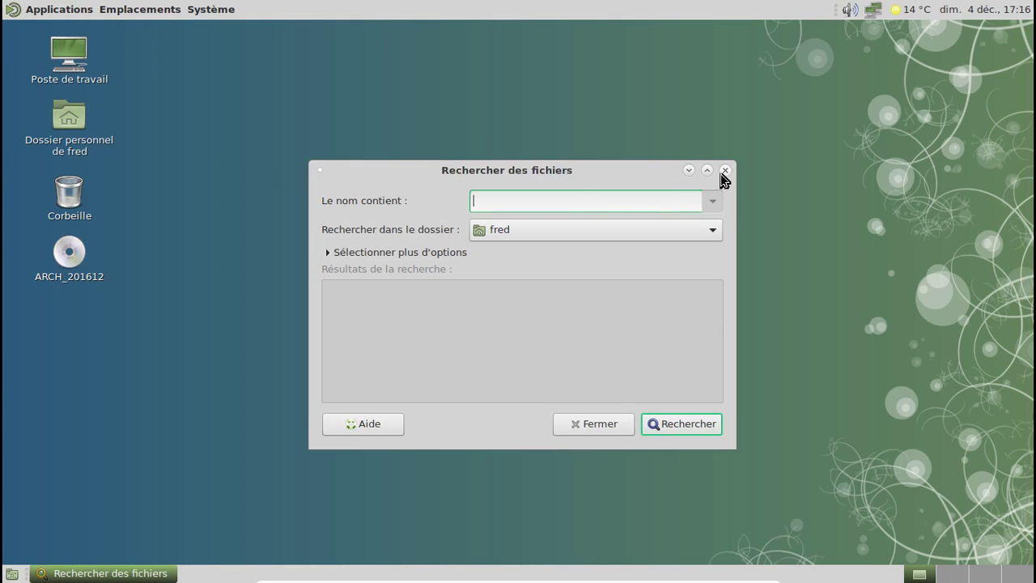
{"action": "left_click", "coordinate": [724, 171]}
Launch Firefox and search the web for "mate desktop 1.17"
{"action": "left_click", "coordinate": [56, 11]}
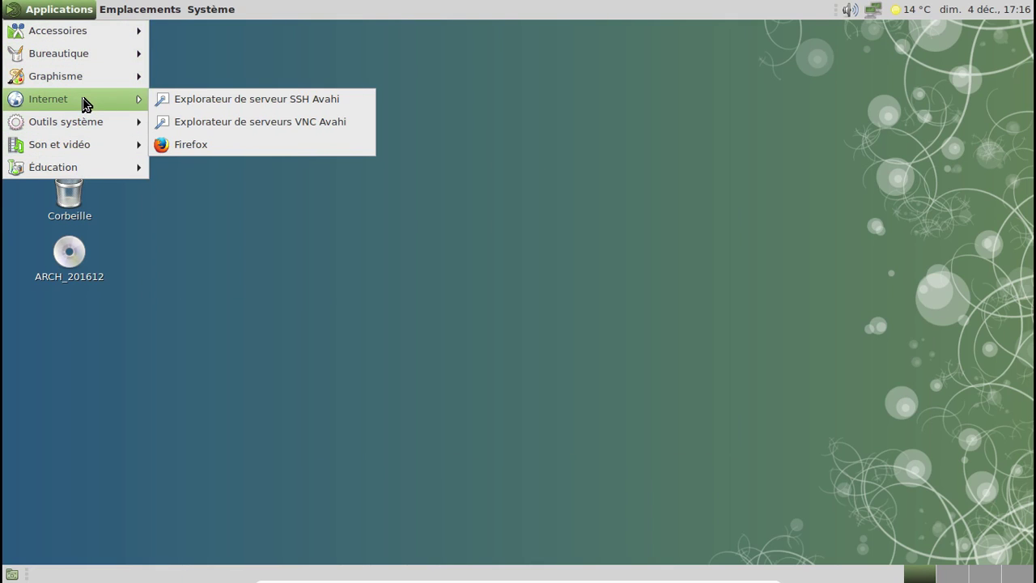
{"action": "left_click", "coordinate": [259, 144]}
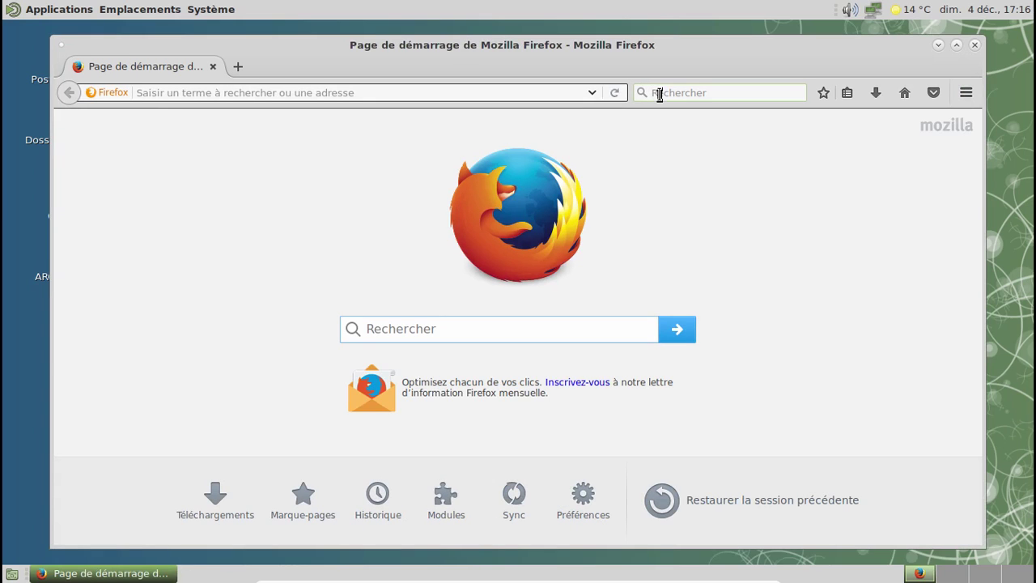
{"action": "type", "text": "ate"}
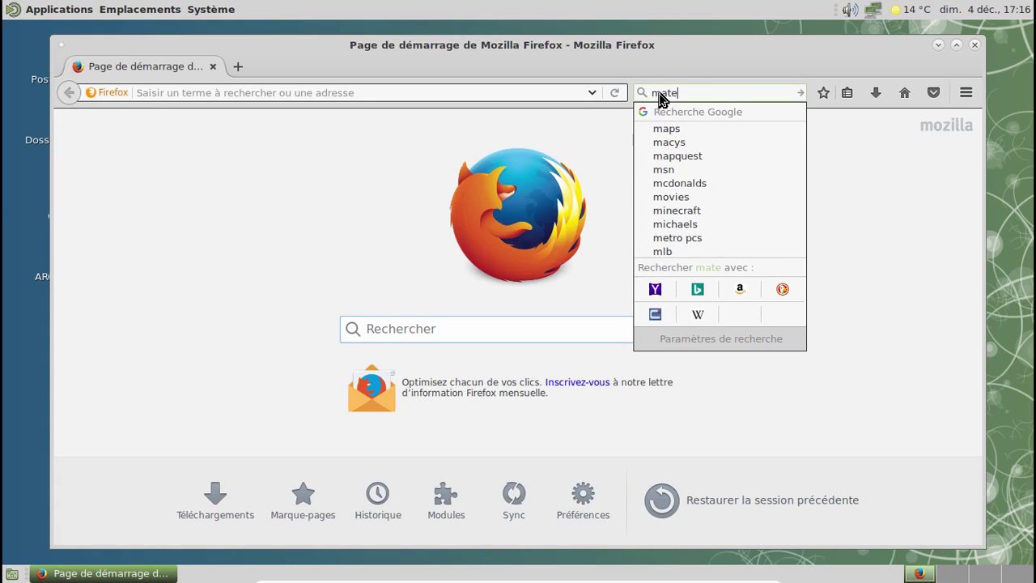
{"action": "type", "text": " desjt"}
{"action": "key", "text": "BackSpace"}
{"action": "key", "text": "BackSpace"}
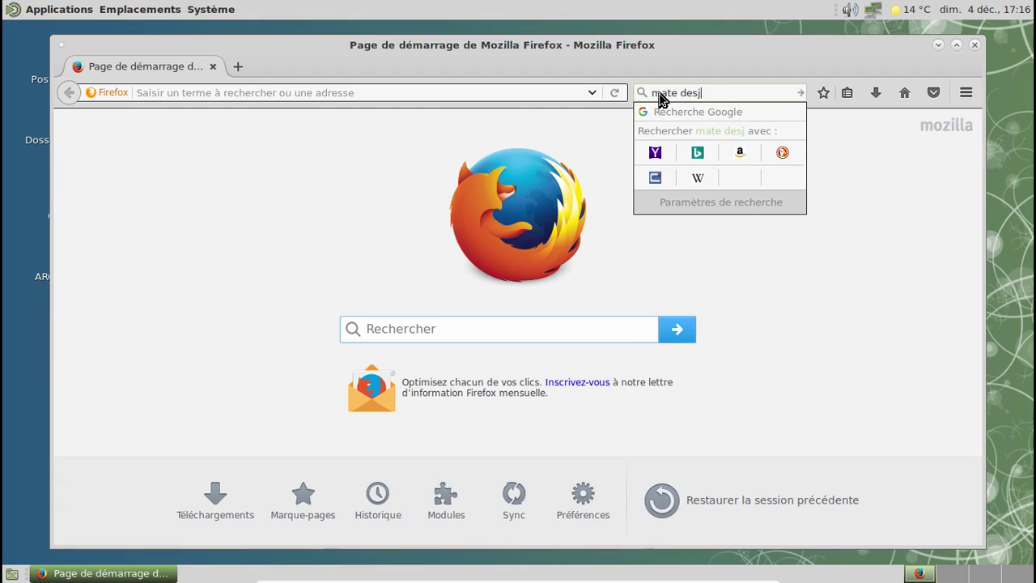
{"action": "type", "text": "ktop "}
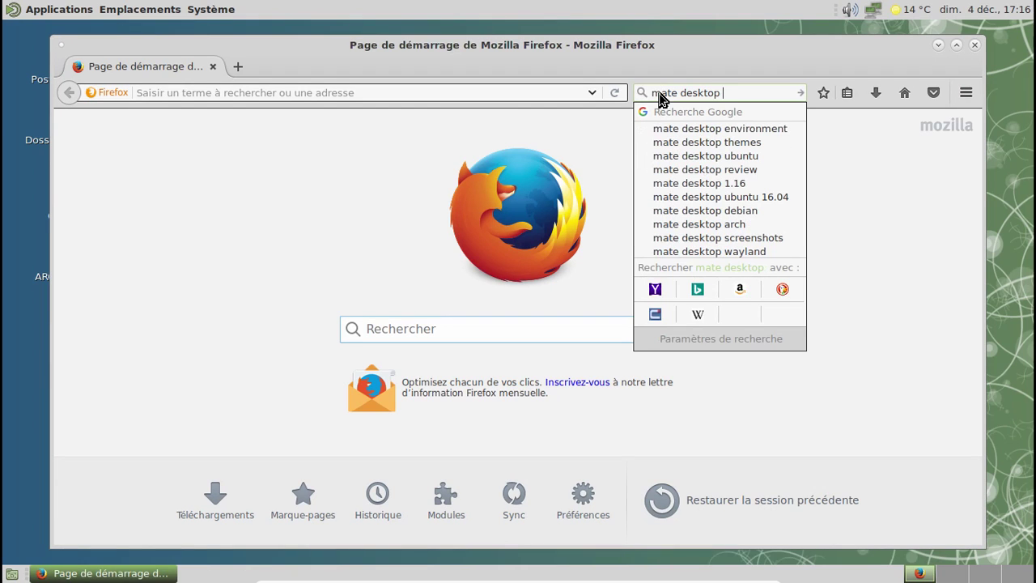
{"action": "type", "text": "1.17"}
{"action": "key", "text": "Return"}
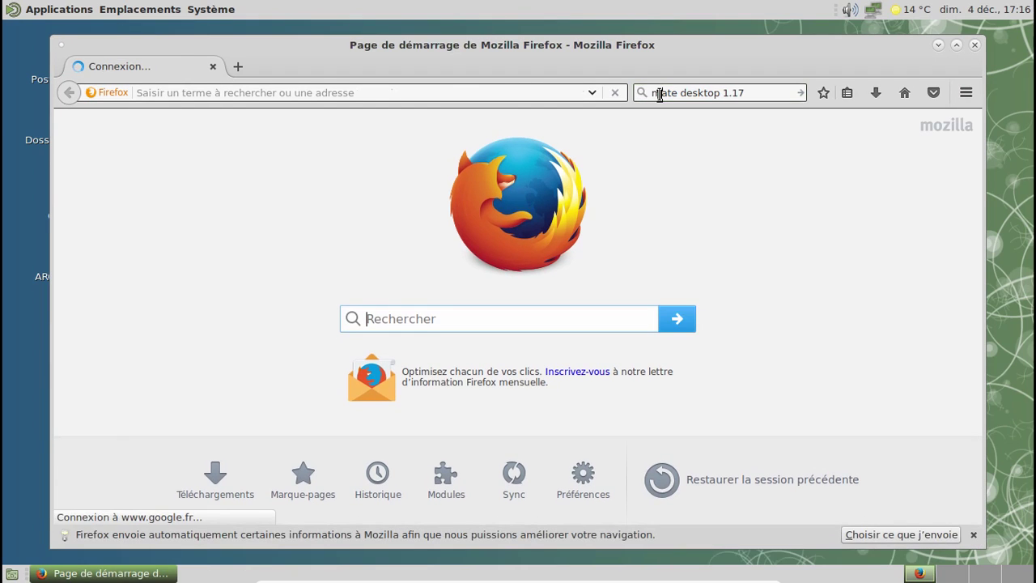
Open the "Index of /releases/1.17" search result on pub.mate-desktop.org and dismiss Firefox's data-sharing notice
{"action": "scroll", "coordinate": [345, 280], "scroll_direction": "down", "scroll_amount": 3}
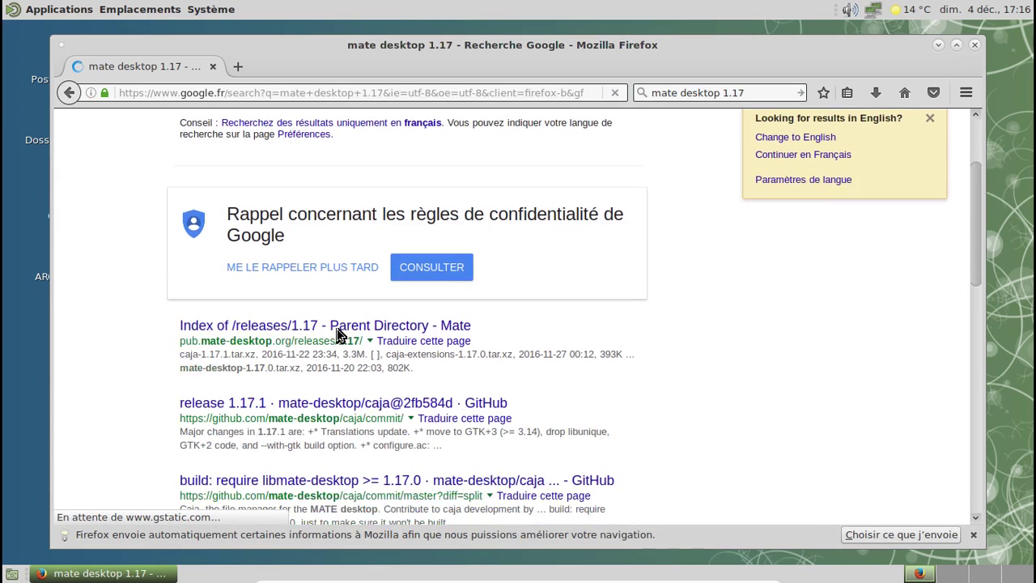
{"action": "left_click", "coordinate": [335, 324]}
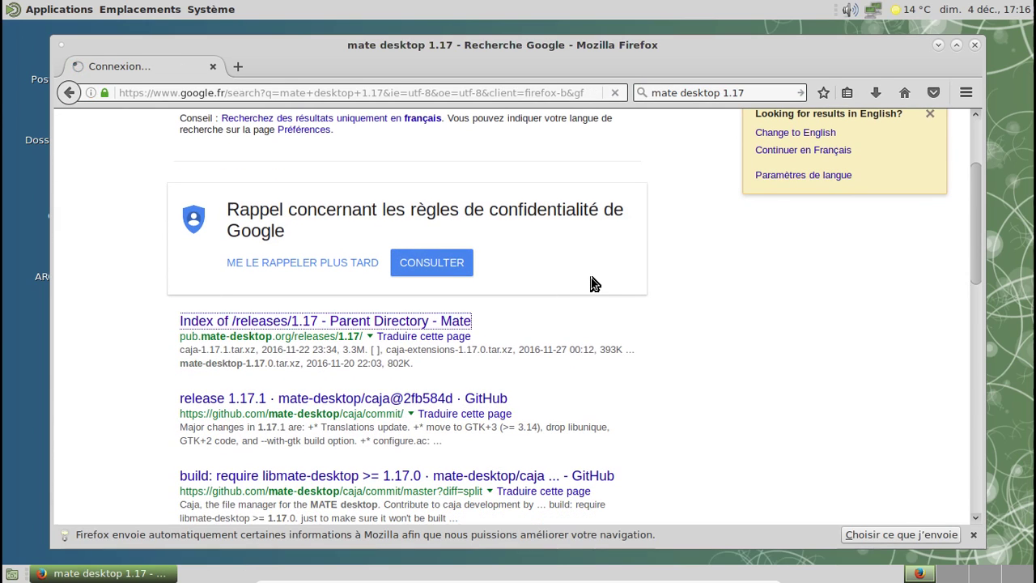
{"action": "left_click", "coordinate": [973, 534]}
Examine the package names, versions and modification dates in the MATE 1.17 release directory
{"action": "scroll", "coordinate": [597, 271], "scroll_direction": "down", "scroll_amount": 3}
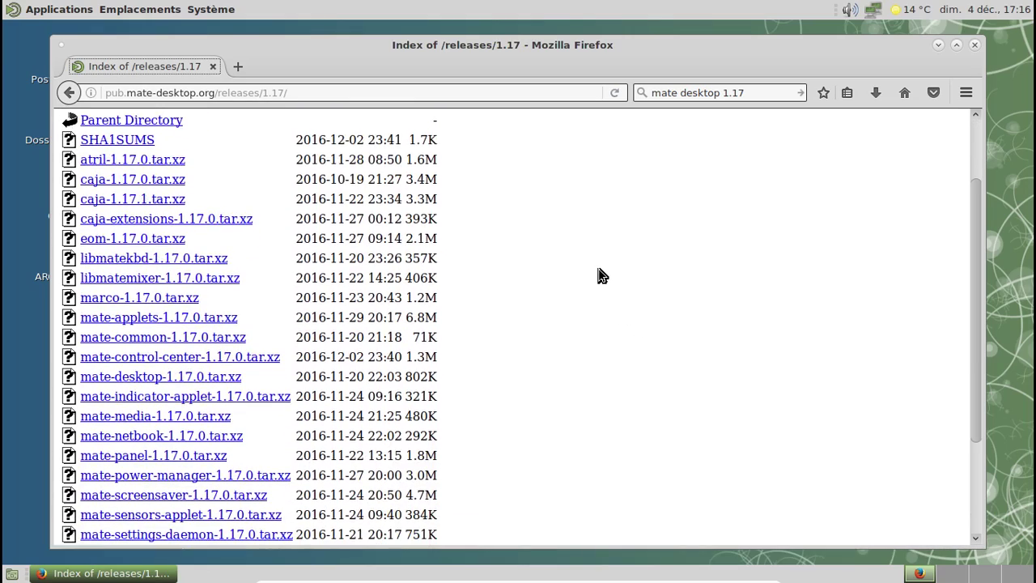
{"action": "scroll", "coordinate": [598, 276], "scroll_direction": "down", "scroll_amount": 2}
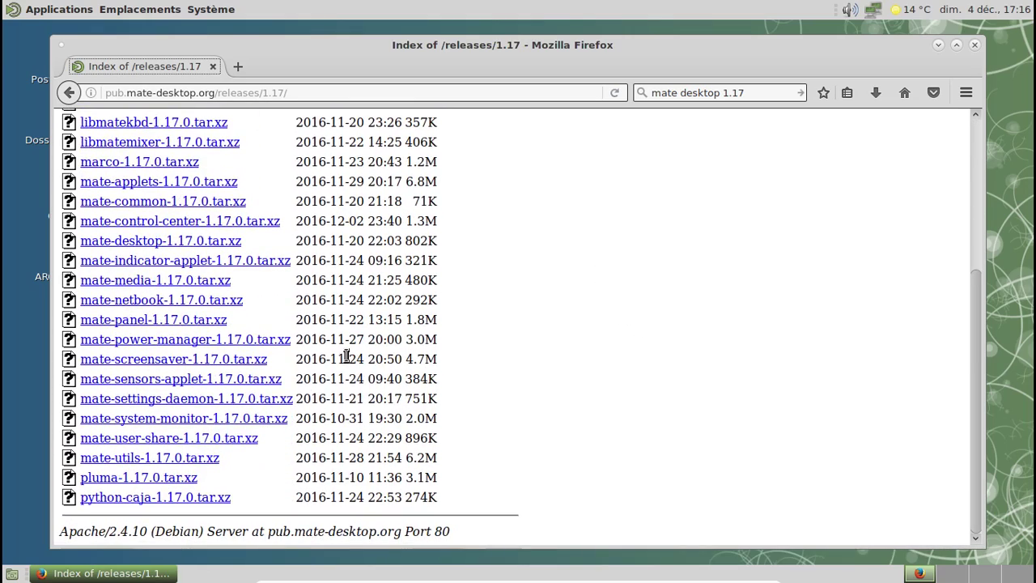
{"action": "scroll", "coordinate": [284, 312], "scroll_direction": "up", "scroll_amount": 3}
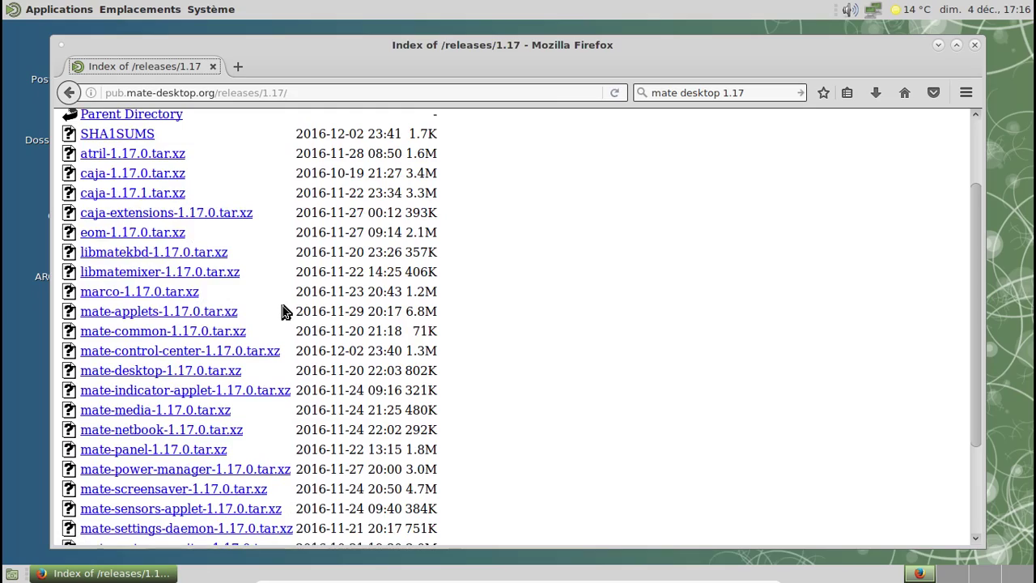
{"action": "scroll", "coordinate": [284, 312], "scroll_direction": "down", "scroll_amount": 3}
{"action": "scroll", "coordinate": [284, 312], "scroll_direction": "up", "scroll_amount": 4}
{"action": "scroll", "coordinate": [284, 312], "scroll_direction": "down", "scroll_amount": 3}
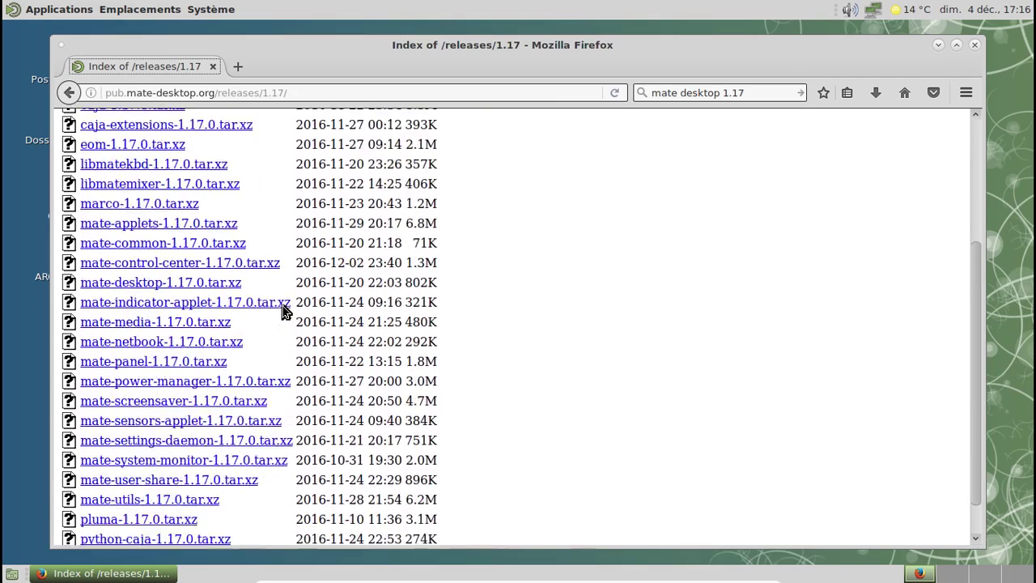
{"action": "scroll", "coordinate": [284, 312], "scroll_direction": "down", "scroll_amount": 1}
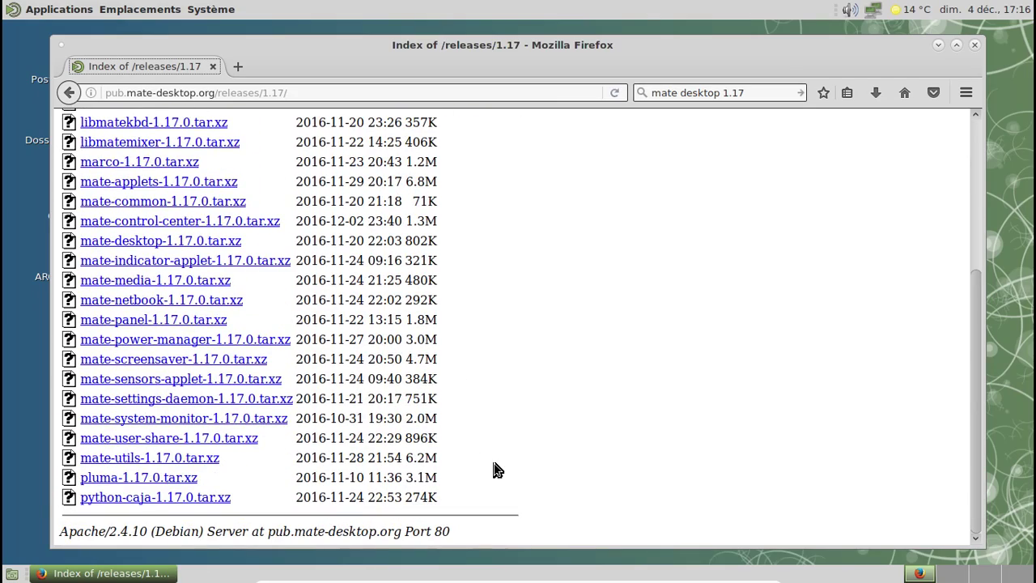
{"action": "scroll", "coordinate": [496, 470], "scroll_direction": "up", "scroll_amount": 3}
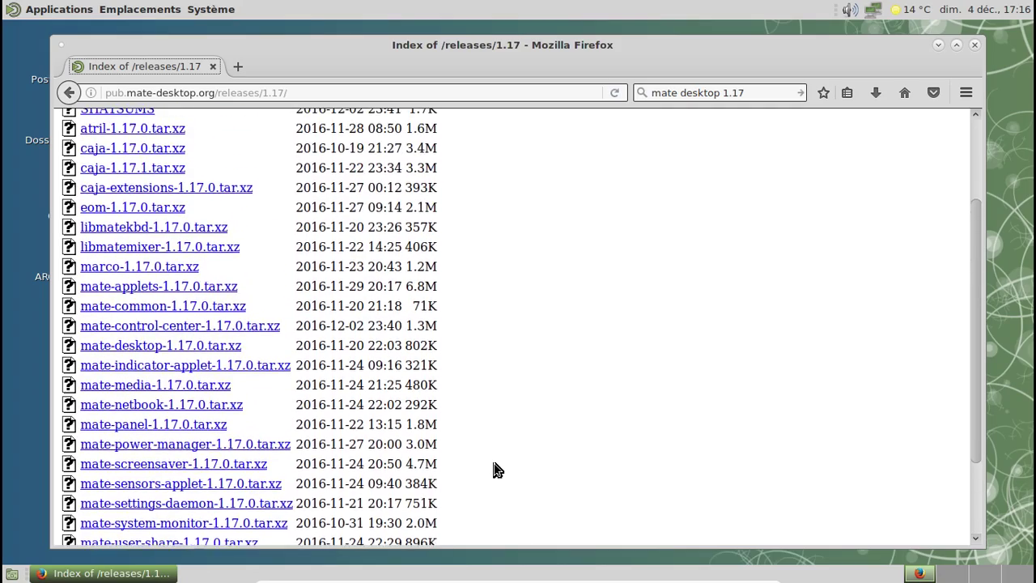
{"action": "scroll", "coordinate": [497, 469], "scroll_direction": "down", "scroll_amount": 2}
{"action": "scroll", "coordinate": [497, 469], "scroll_direction": "up", "scroll_amount": 4}
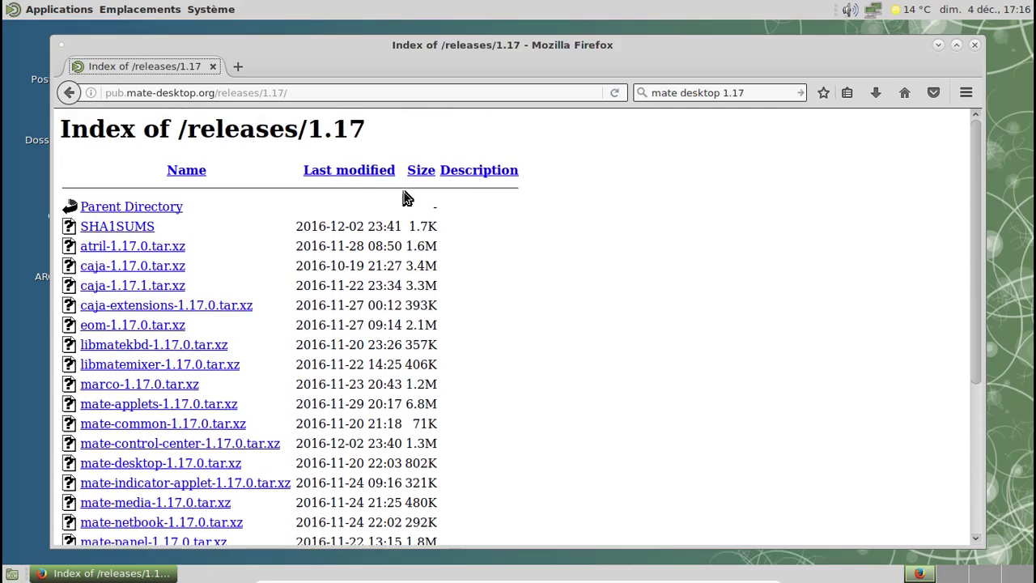
Sort the 1.17 release directory by last modified date and review the most recent packages
{"action": "left_click", "coordinate": [377, 173]}
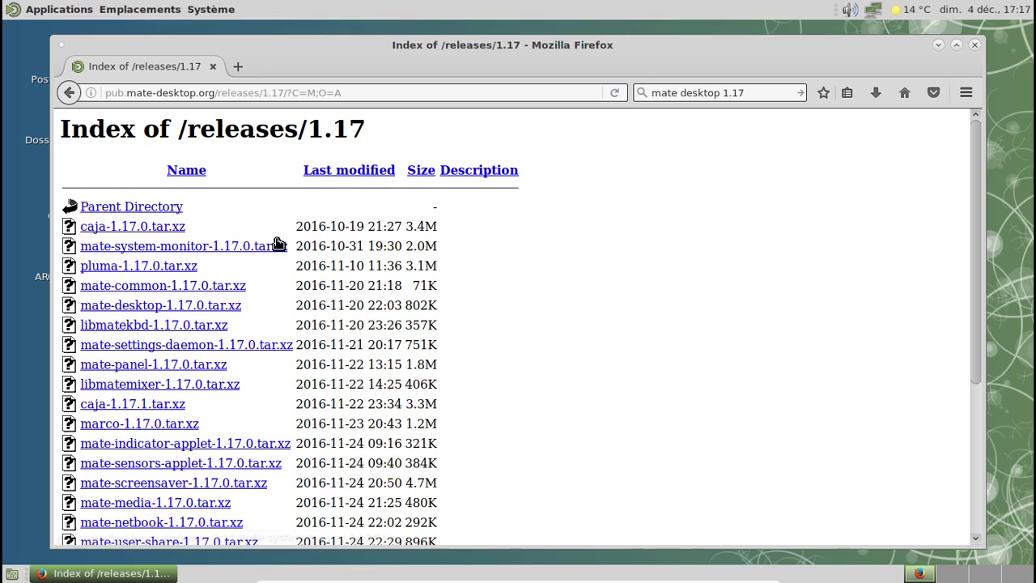
{"action": "scroll", "coordinate": [463, 233], "scroll_direction": "down", "scroll_amount": 2}
{"action": "scroll", "coordinate": [463, 234], "scroll_direction": "down", "scroll_amount": 4}
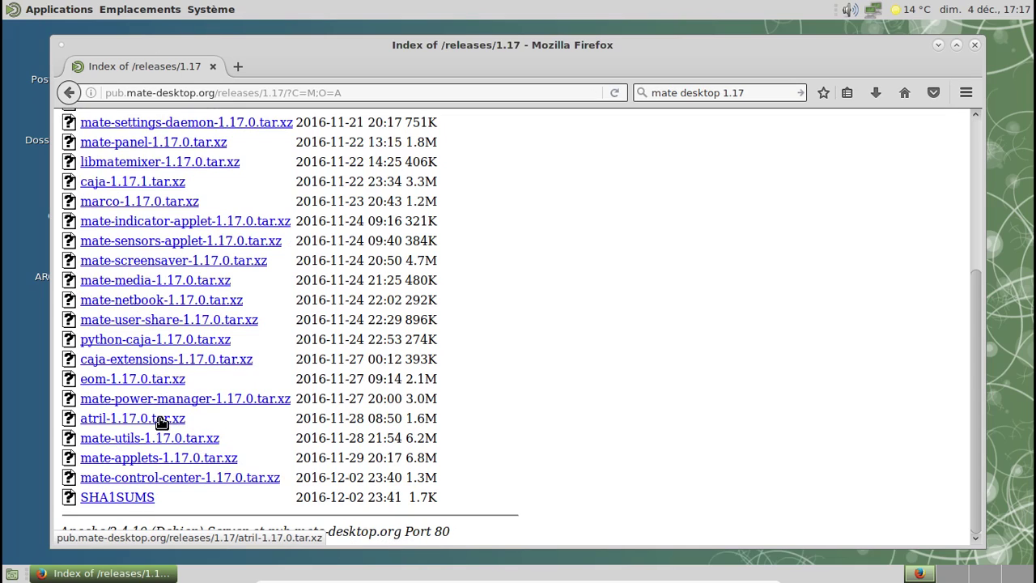
Launch the Atril document viewer, view its About information, and close both the information and the viewer
{"action": "left_click", "coordinate": [36, 9]}
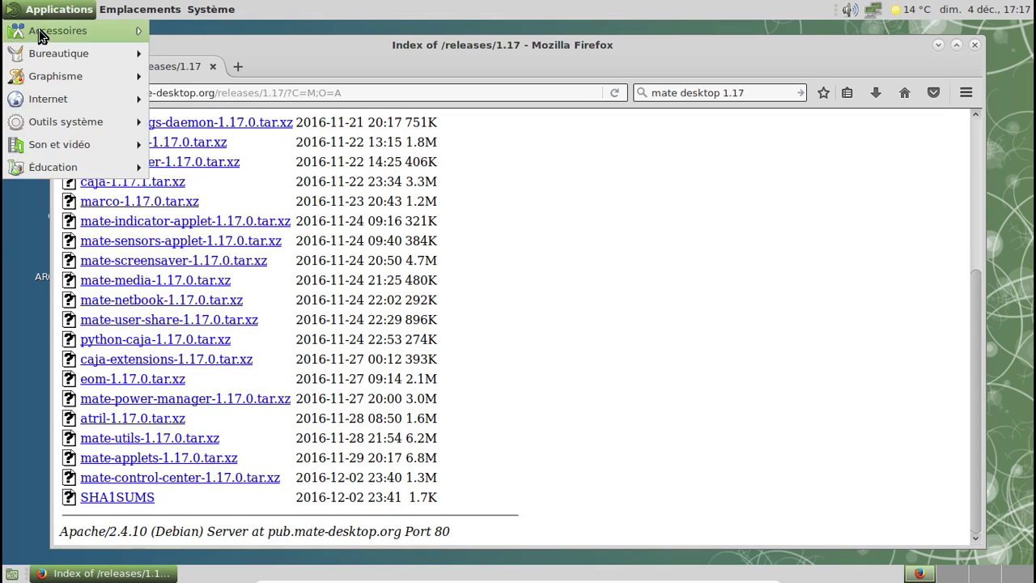
{"action": "mouse_move", "coordinate": [41, 34]}
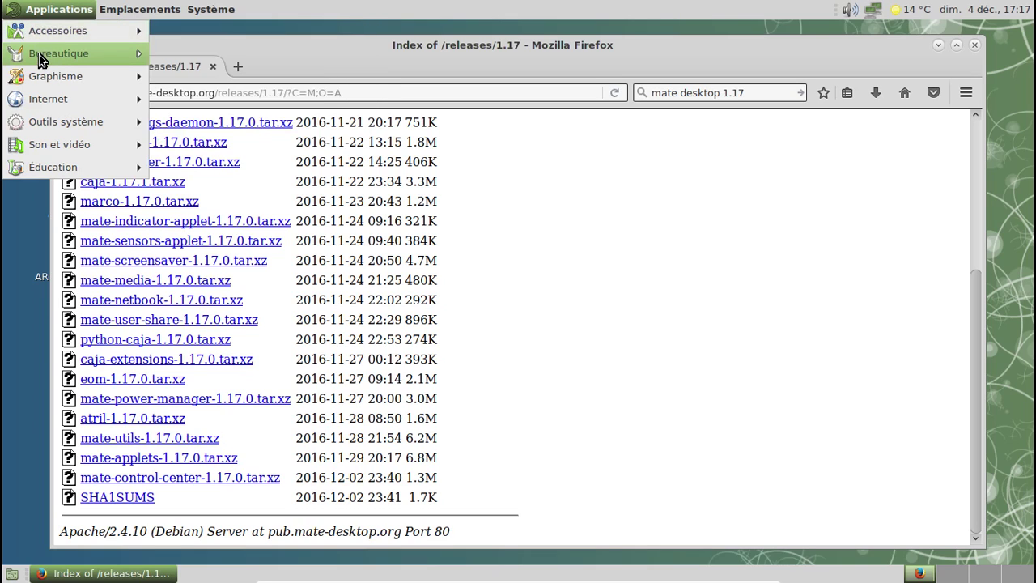
{"action": "mouse_move", "coordinate": [39, 55]}
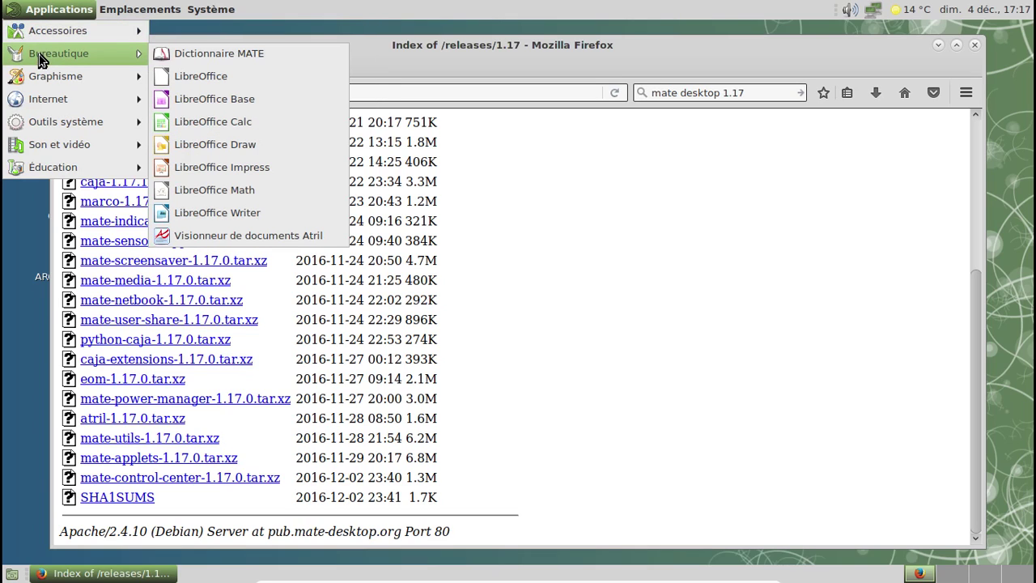
{"action": "left_click", "coordinate": [243, 235]}
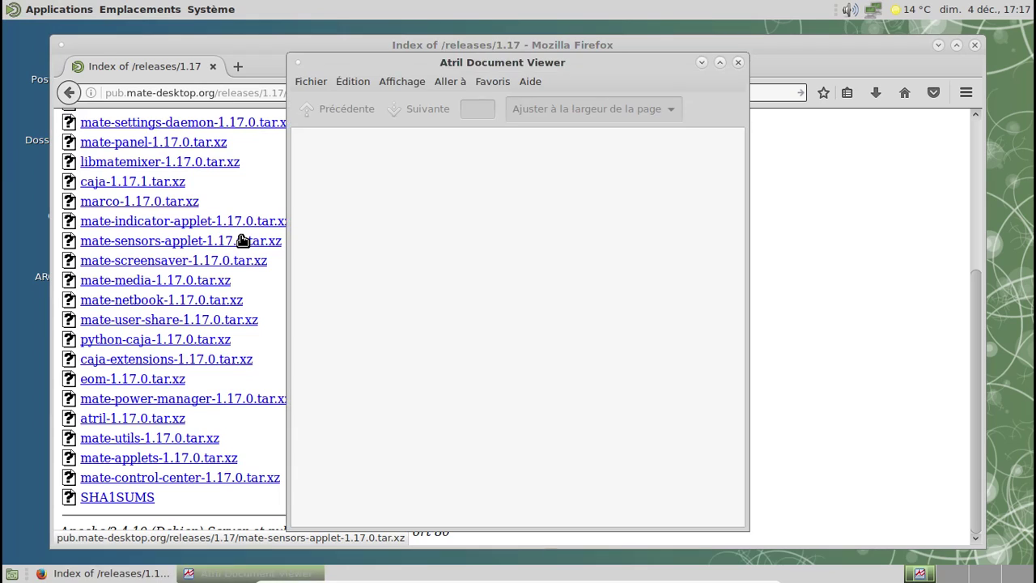
{"action": "left_click", "coordinate": [527, 82]}
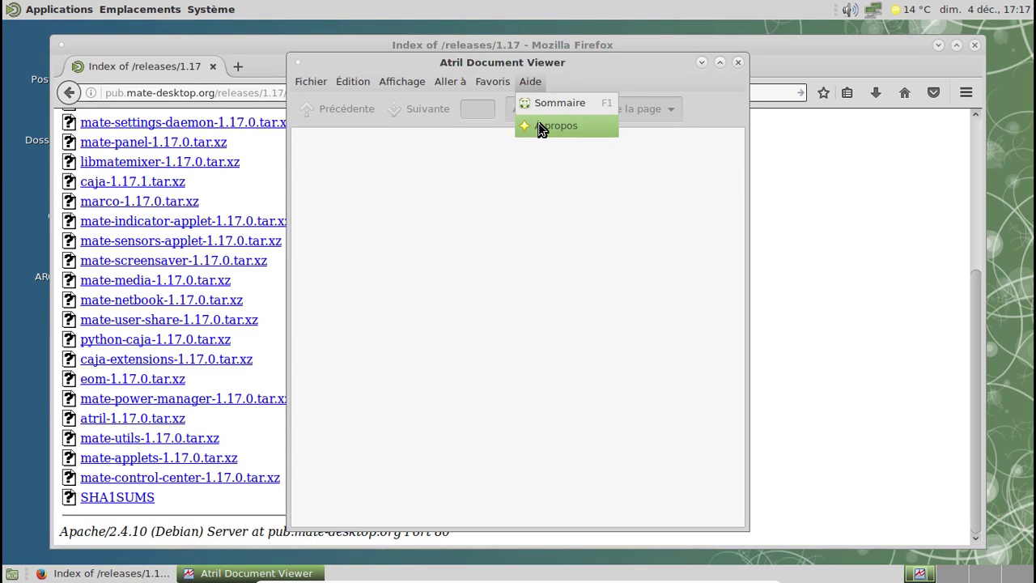
{"action": "left_click", "coordinate": [536, 118]}
{"action": "left_click", "coordinate": [642, 426]}
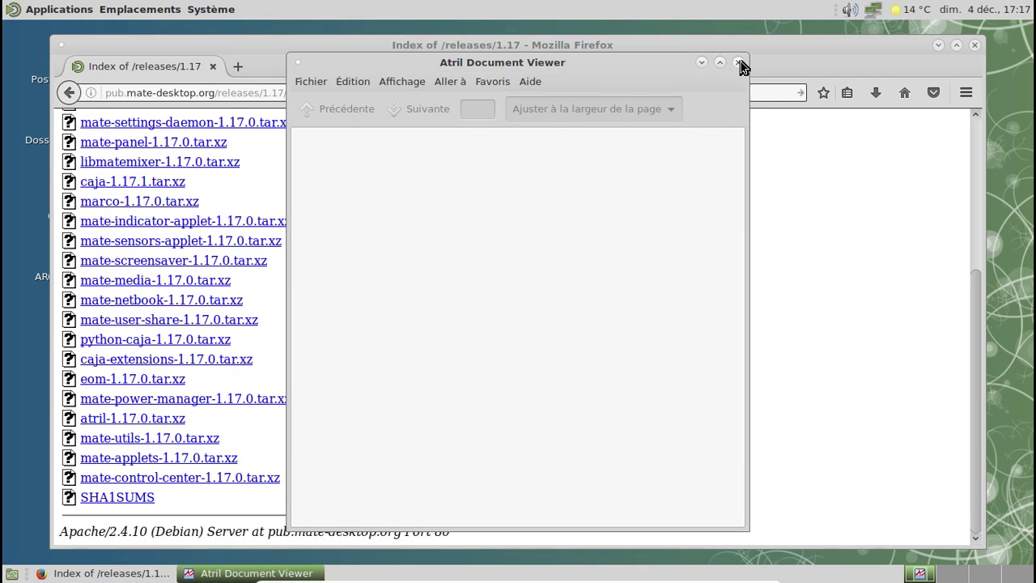
{"action": "left_click", "coordinate": [738, 63]}
Review the sorted 1.17 package list, go up to the releases directory, and open the 3.22 folder under themes
{"action": "scroll", "coordinate": [634, 302], "scroll_direction": "up", "scroll_amount": 4}
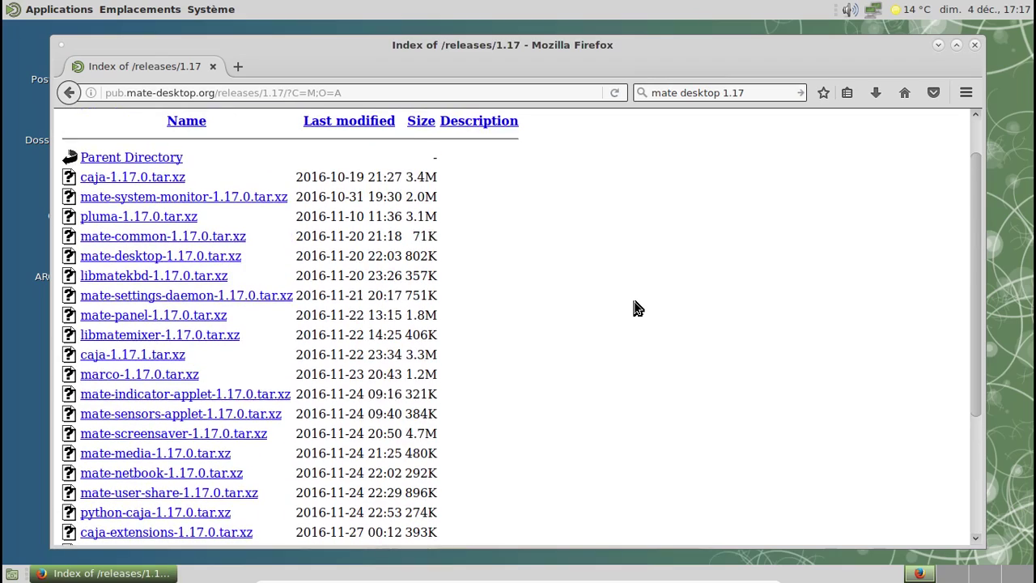
{"action": "scroll", "coordinate": [634, 301], "scroll_direction": "down", "scroll_amount": 1}
{"action": "scroll", "coordinate": [634, 301], "scroll_direction": "down", "scroll_amount": 1}
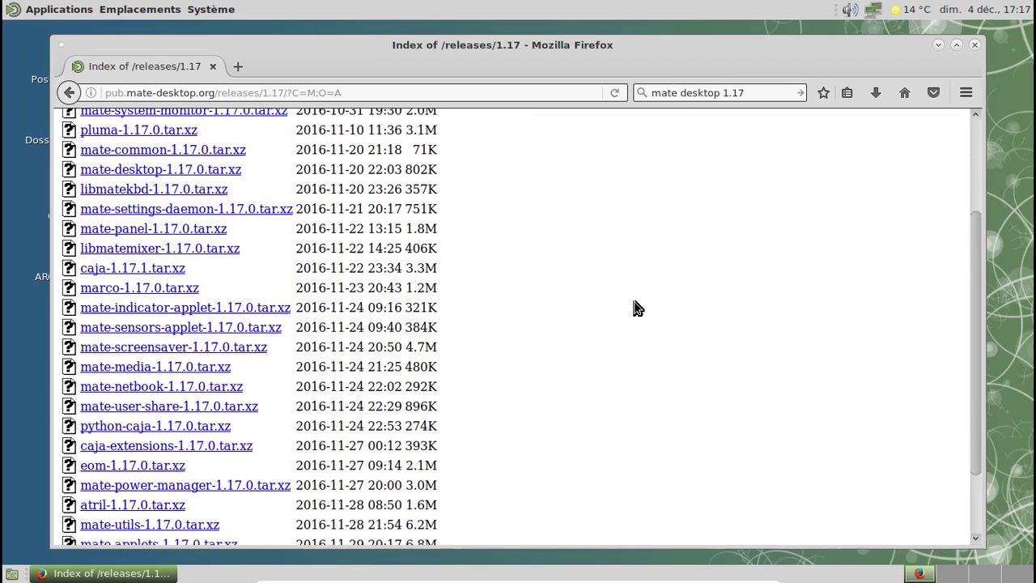
{"action": "scroll", "coordinate": [634, 302], "scroll_direction": "down", "scroll_amount": 2}
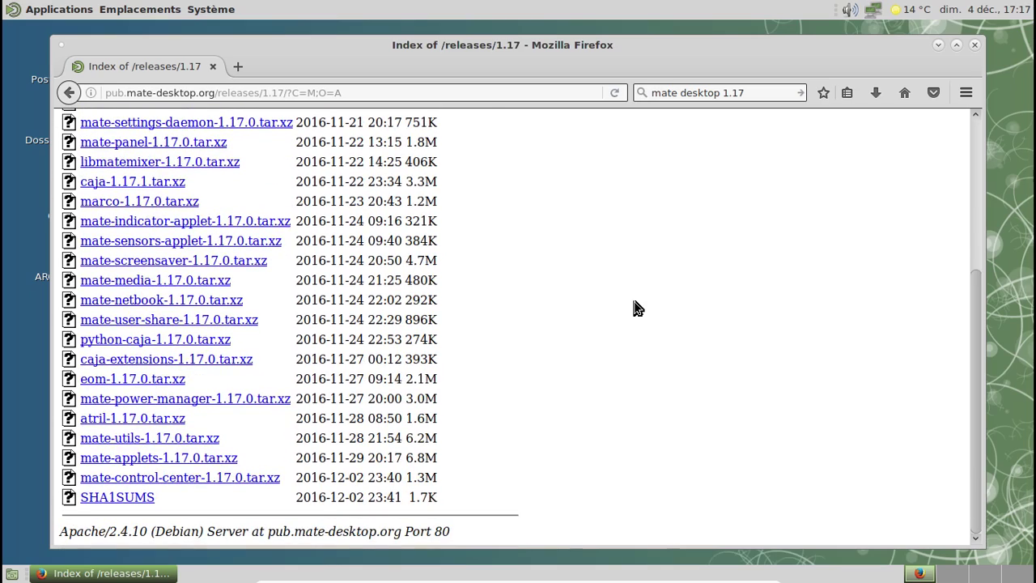
{"action": "scroll", "coordinate": [634, 302], "scroll_direction": "up", "scroll_amount": 5}
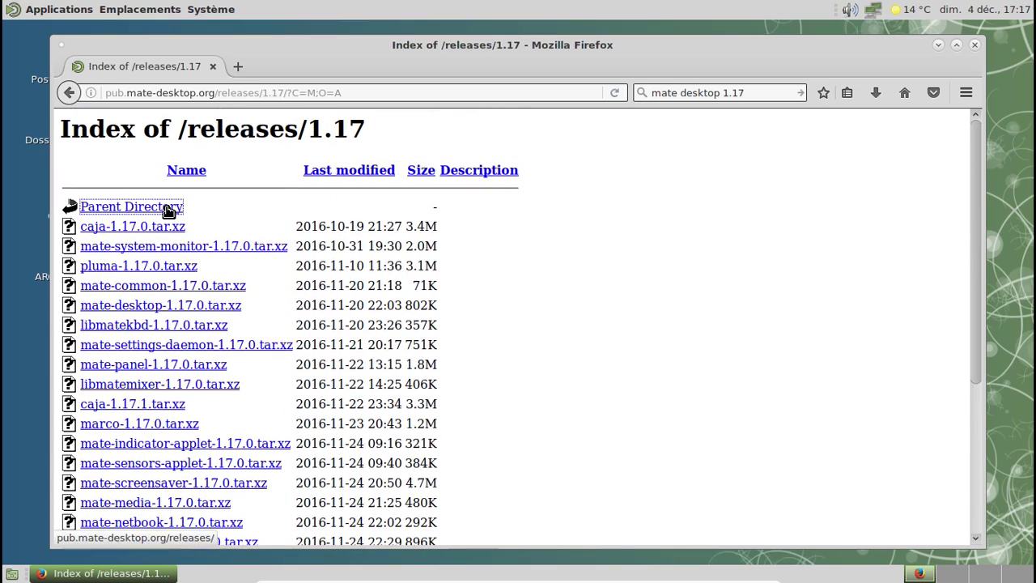
{"action": "left_click", "coordinate": [167, 210]}
{"action": "scroll", "coordinate": [490, 268], "scroll_direction": "down", "scroll_amount": 2}
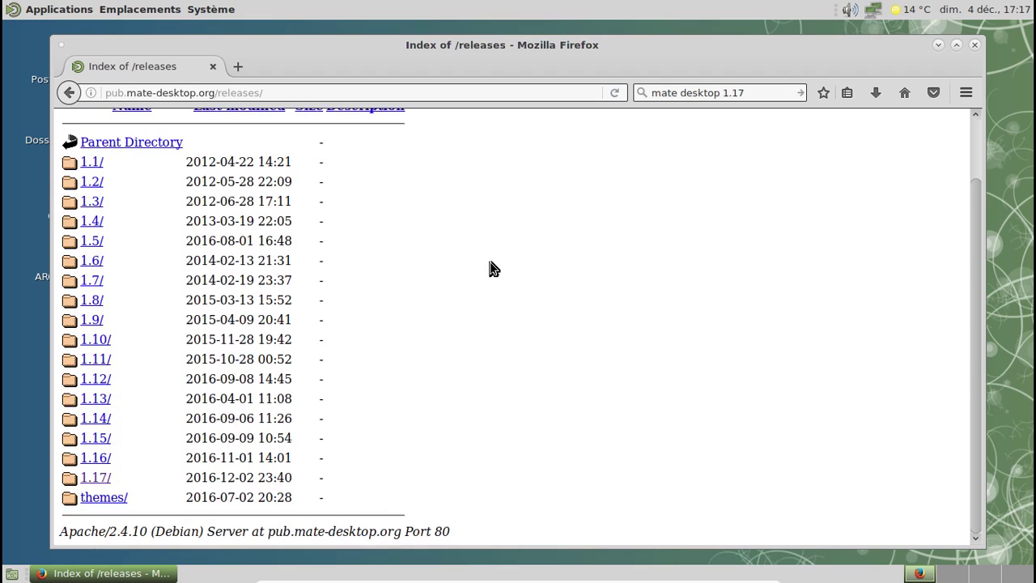
{"action": "left_click", "coordinate": [118, 498]}
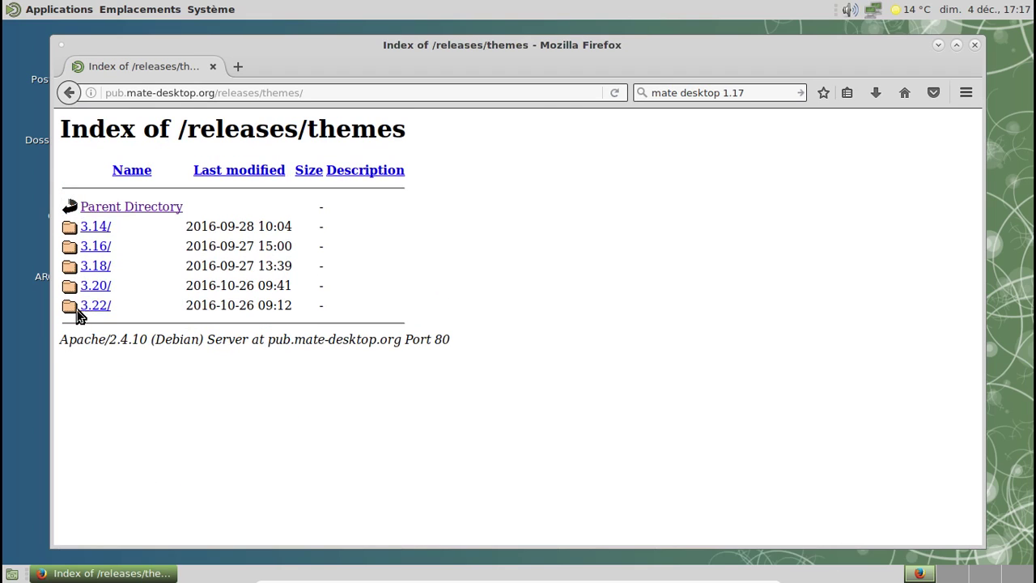
{"action": "left_click", "coordinate": [81, 311]}
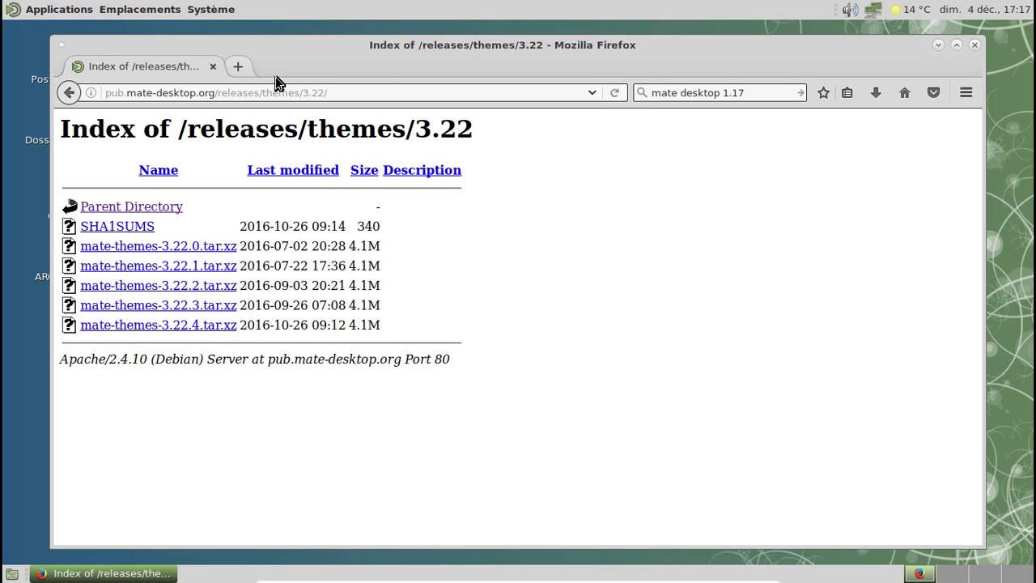
Load the MATE wiki at wiki.mate-desktop.org in the current tab
{"action": "left_click_drag", "start_coordinate": [343, 92], "coordinate": [104, 91]}
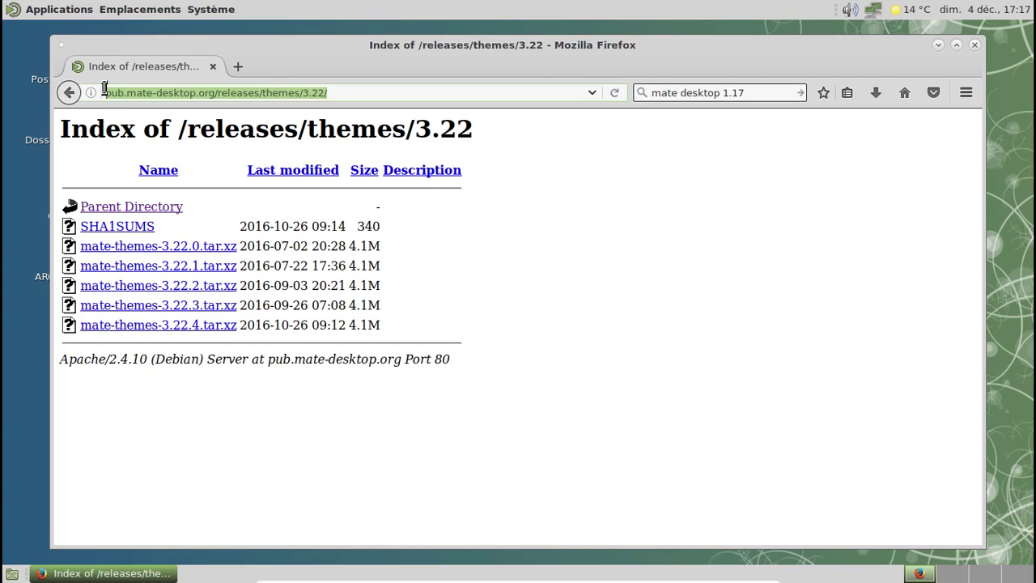
{"action": "type", "text": "wiki.arc"}
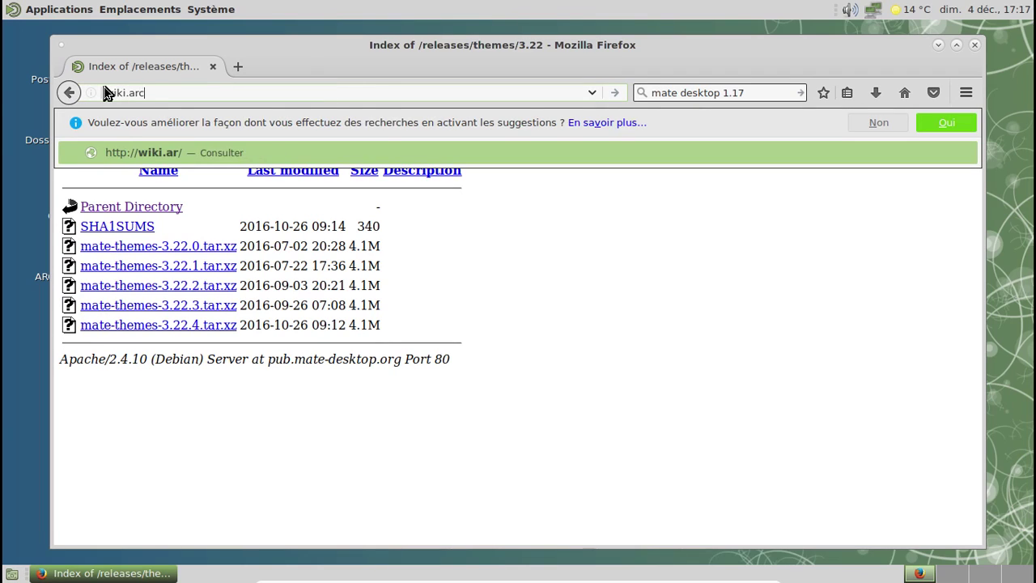
{"action": "type", "text": "hlinu"}
{"action": "key", "text": "BackSpace"}
{"action": "key", "text": "BackSpace"}
{"action": "key", "text": "BackSpace"}
{"action": "key", "text": "BackSpace"}
{"action": "key", "text": "BackSpace"}
{"action": "key", "text": "BackSpace"}
{"action": "key", "text": "BackSpace"}
{"action": "key", "text": "BackSpace"}
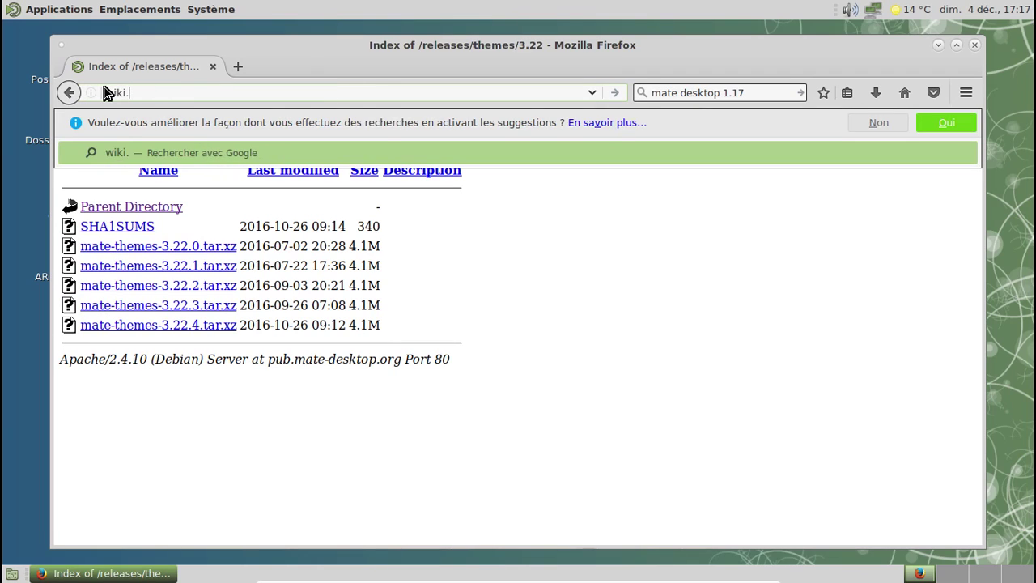
{"action": "type", "text": "mate-de"}
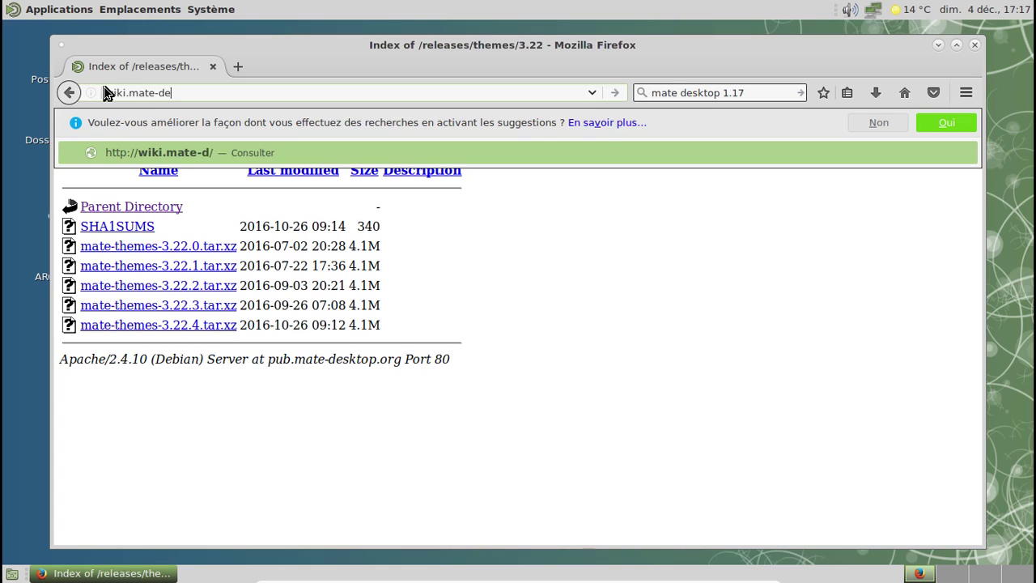
{"action": "type", "text": "sktop.org"}
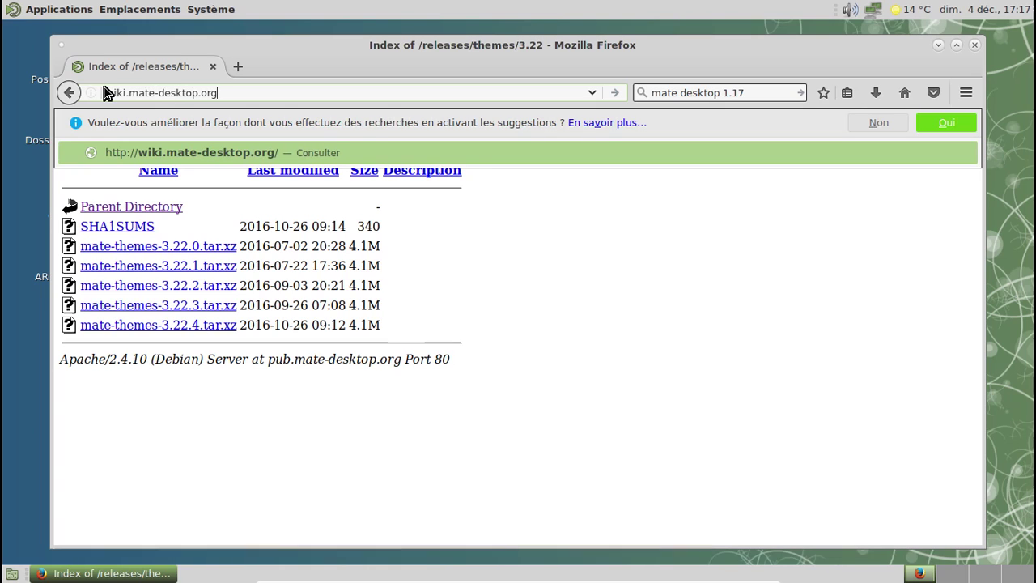
{"action": "key", "text": "Return"}
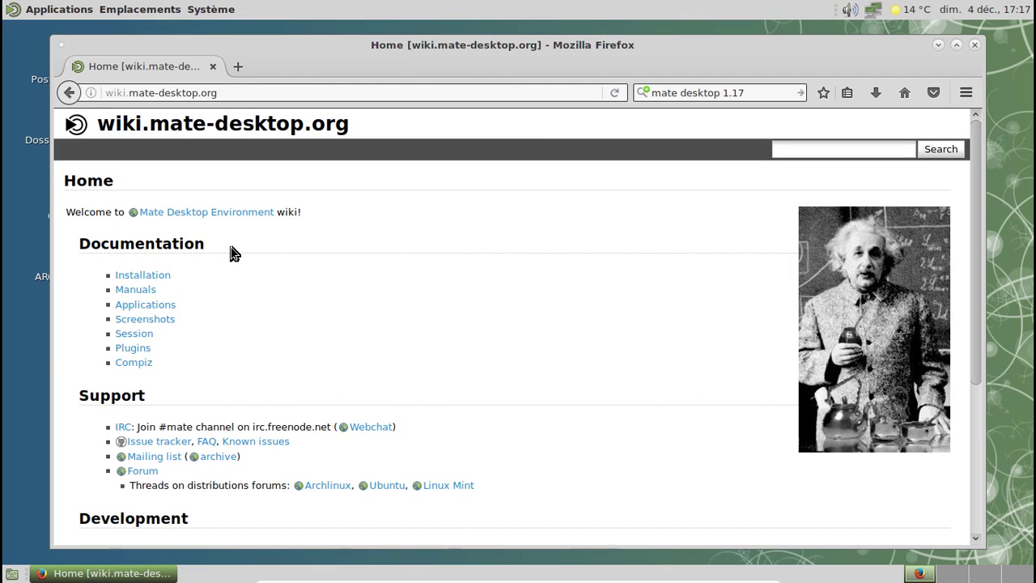
Search the MATE wiki for "roadmap"
{"action": "left_click", "coordinate": [789, 150]}
{"action": "type", "text": "roadmap"}
{"action": "key", "text": "Return"}
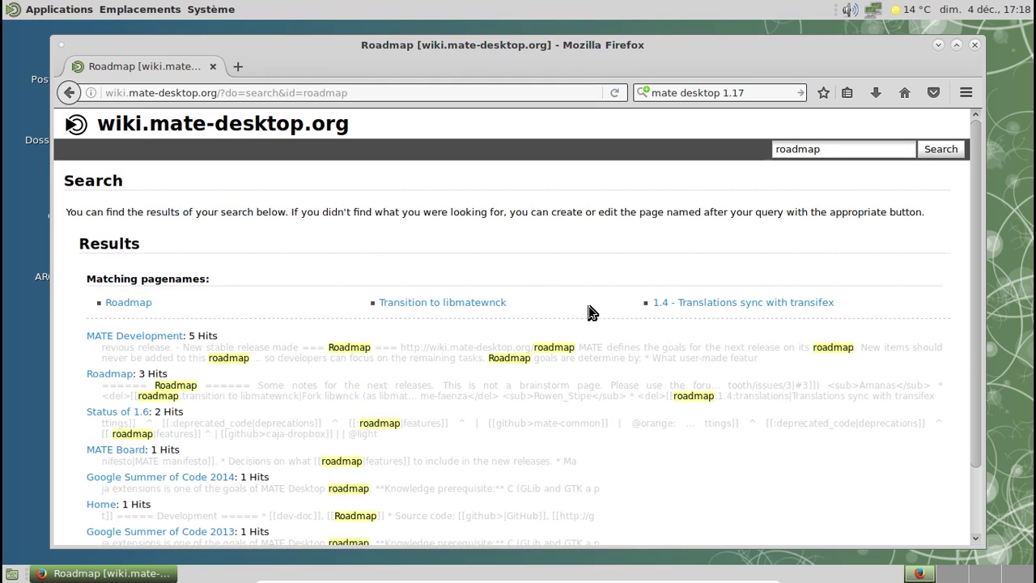
Open the Roadmap page from the matching page names and review the goals for Release 1.18, future releases and GTK+3
{"action": "left_click", "coordinate": [141, 305]}
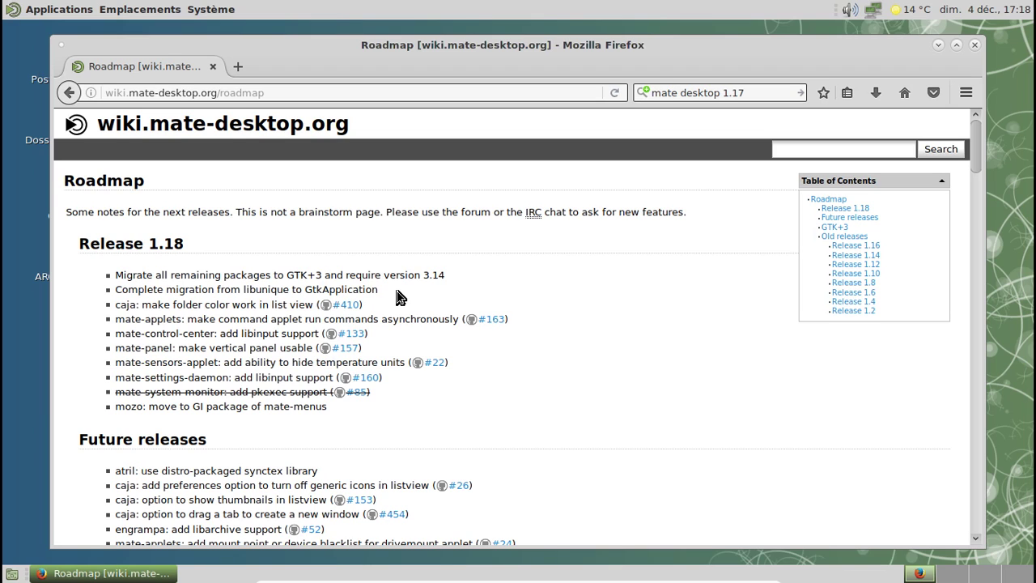
{"action": "scroll", "coordinate": [448, 290], "scroll_direction": "down", "scroll_amount": 4}
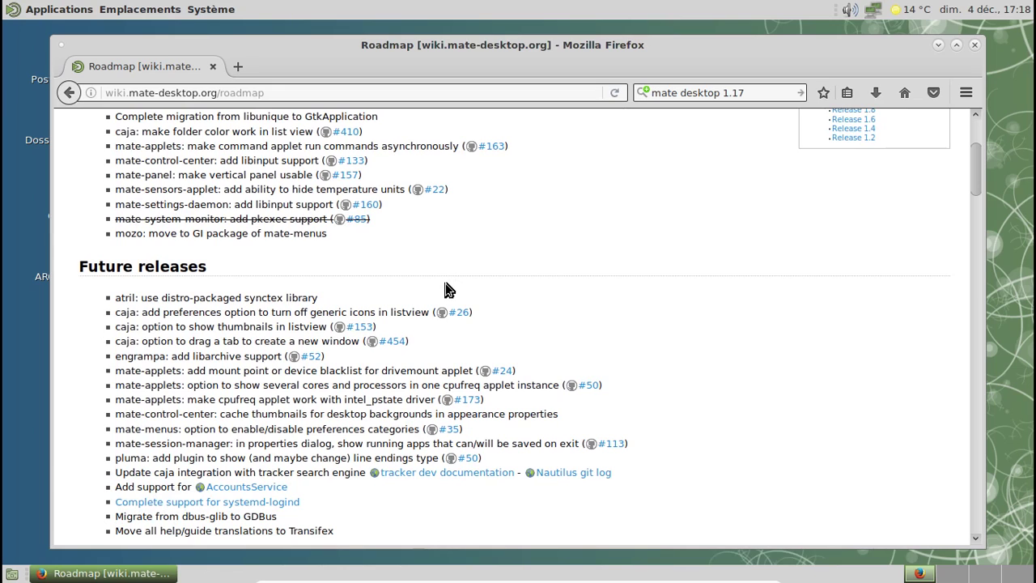
{"action": "scroll", "coordinate": [448, 289], "scroll_direction": "down", "scroll_amount": 1}
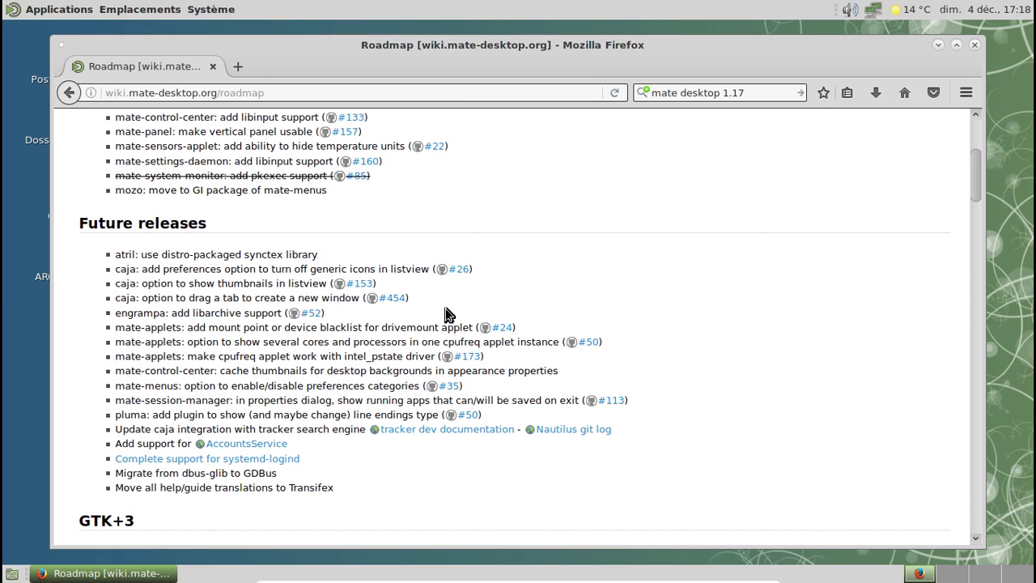
{"action": "scroll", "coordinate": [601, 300], "scroll_direction": "down", "scroll_amount": 6}
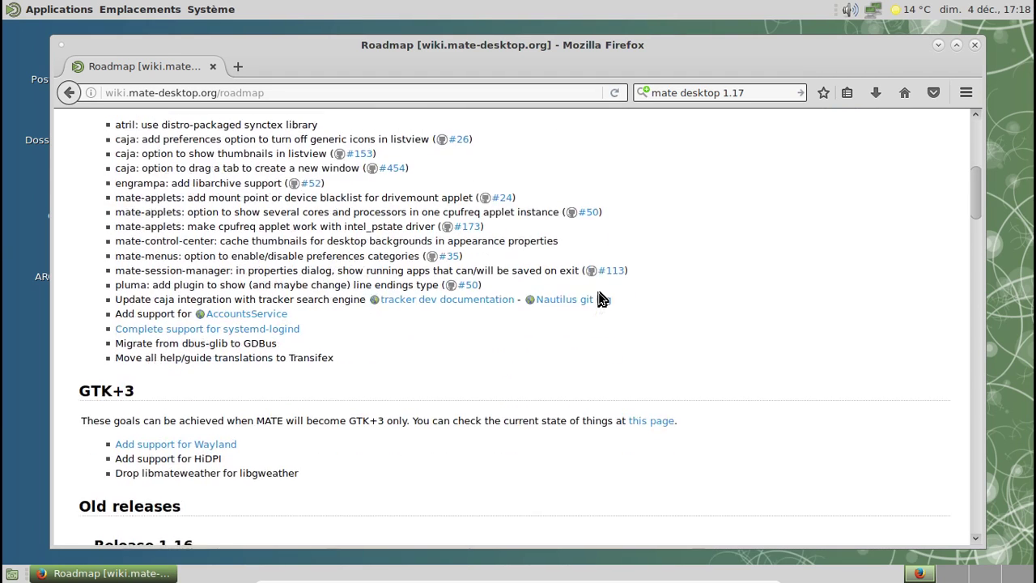
Review the roadmap page back up to the Release 1.18 goals and close the browser window
{"action": "scroll", "coordinate": [600, 299], "scroll_direction": "up", "scroll_amount": 1}
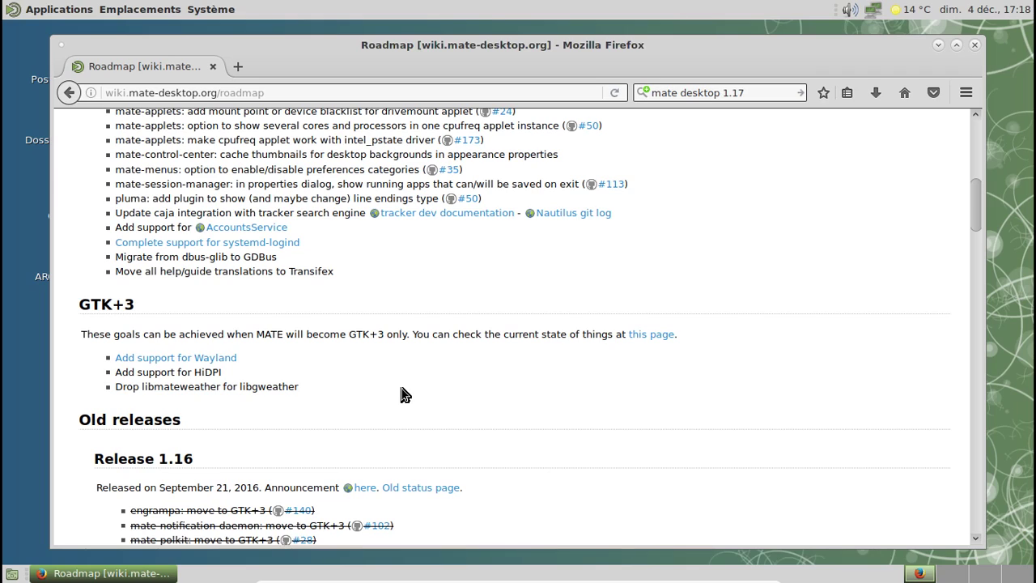
{"action": "scroll", "coordinate": [401, 388], "scroll_direction": "up", "scroll_amount": 2}
{"action": "scroll", "coordinate": [402, 394], "scroll_direction": "up", "scroll_amount": 9}
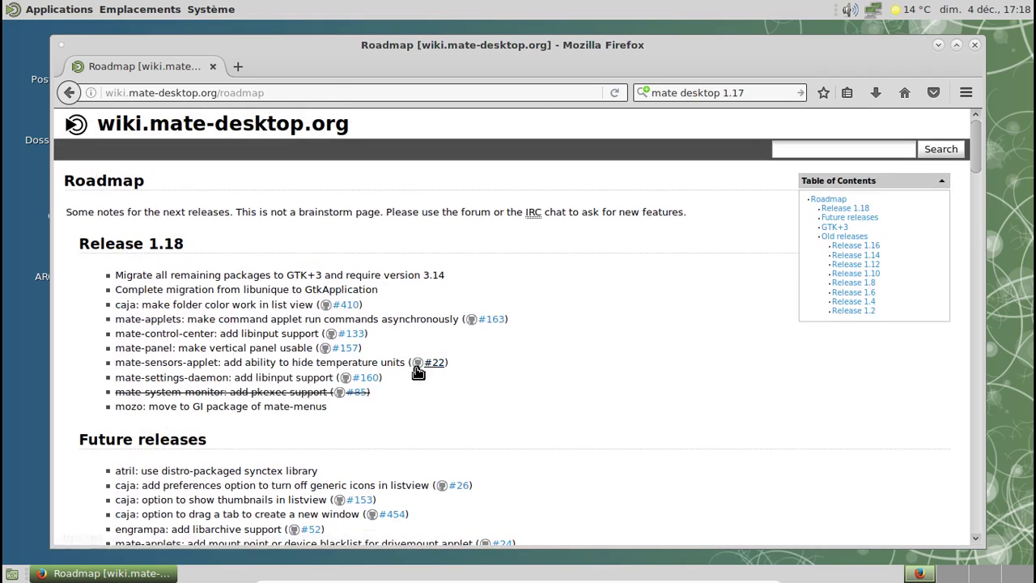
{"action": "left_click", "coordinate": [973, 45]}
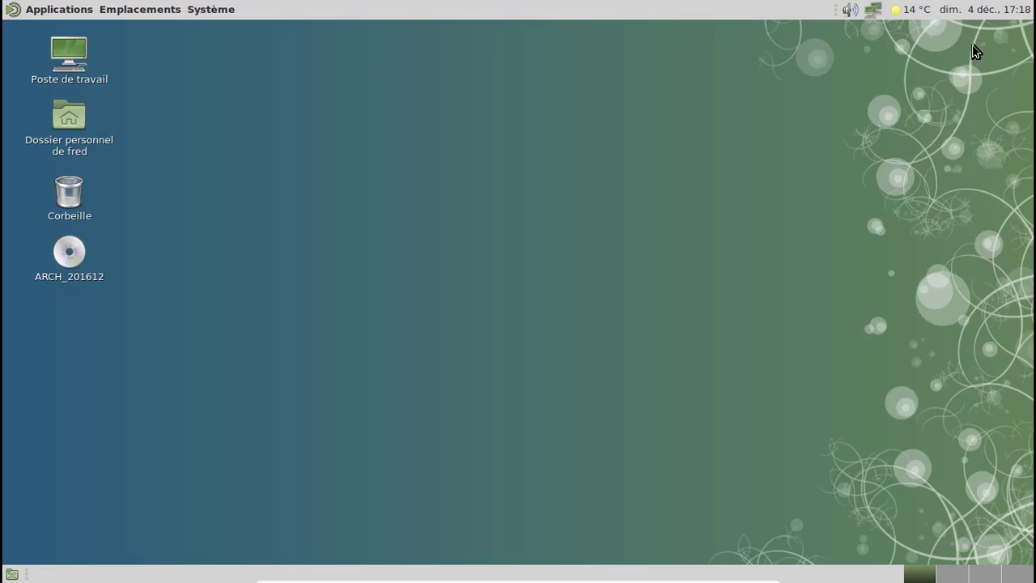
Open the MATE system monitor, review its resources, file systems and system information, and close it
{"action": "left_click", "coordinate": [32, 9]}
{"action": "mouse_move", "coordinate": [74, 131]}
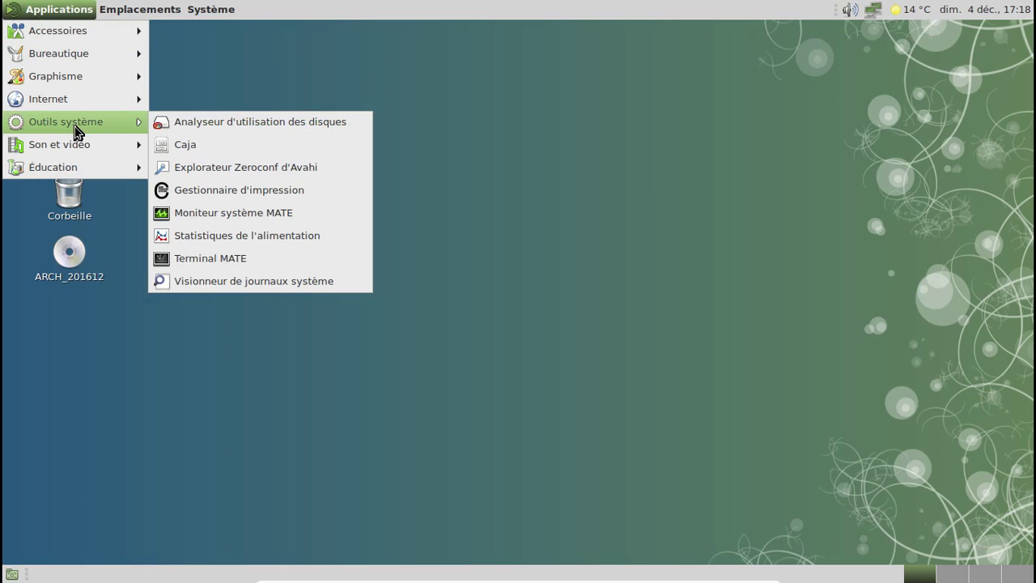
{"action": "left_click", "coordinate": [262, 212]}
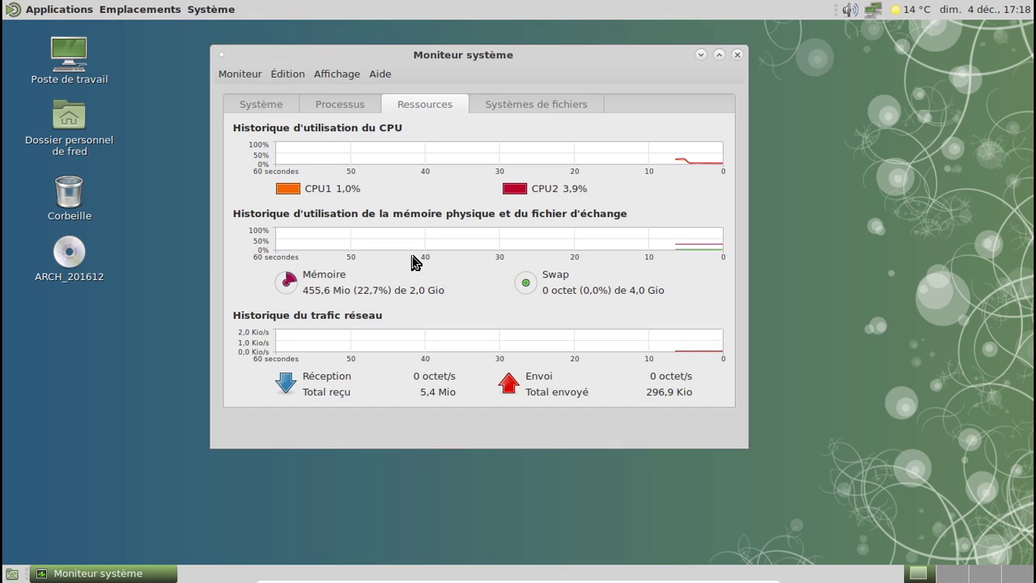
{"action": "left_click", "coordinate": [499, 108]}
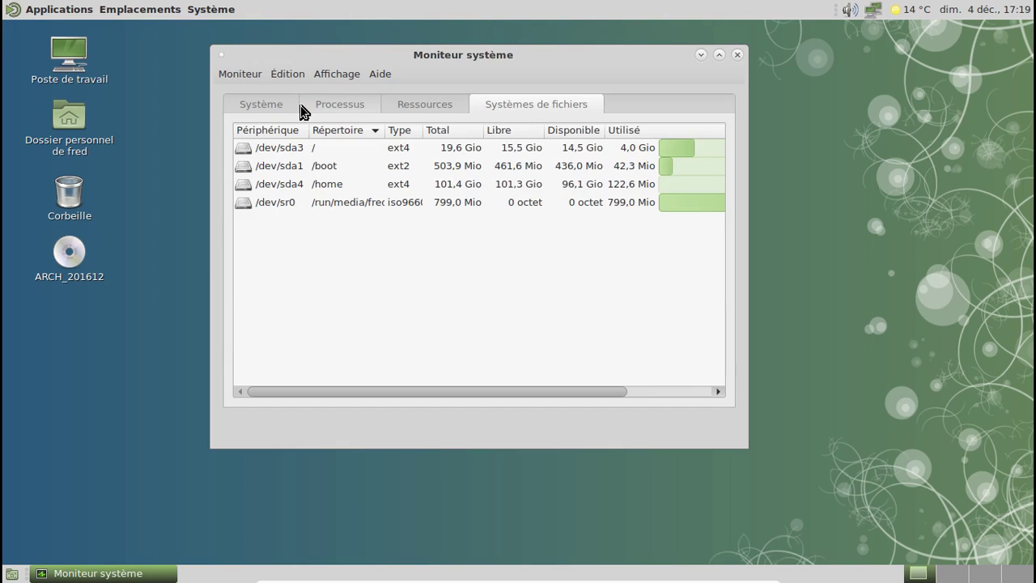
{"action": "left_click", "coordinate": [260, 105]}
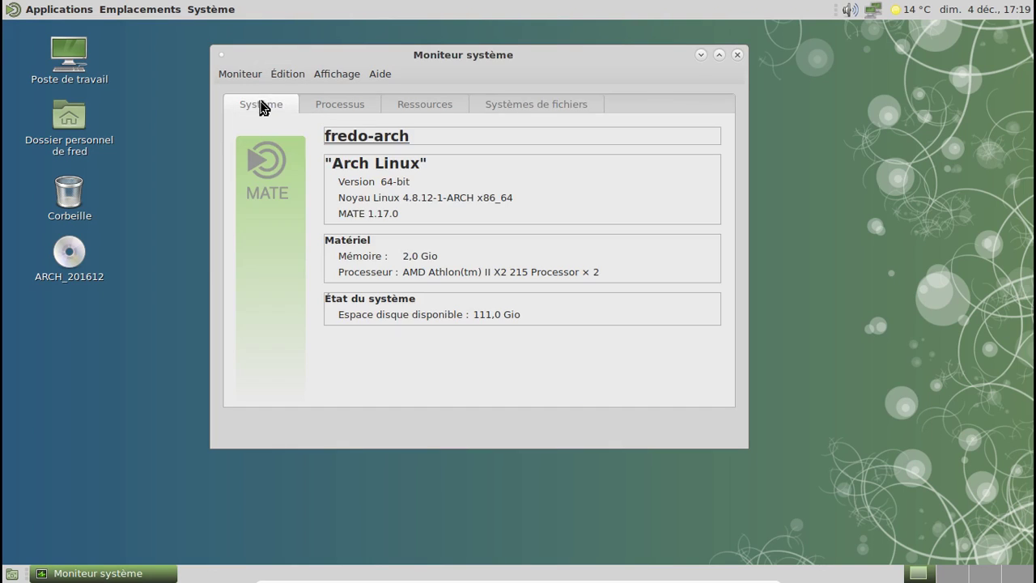
{"action": "left_click", "coordinate": [737, 54]}
Browse the items that can be added to the upper desktop panel and add the Eyes applet
{"action": "right_click", "coordinate": [775, 13]}
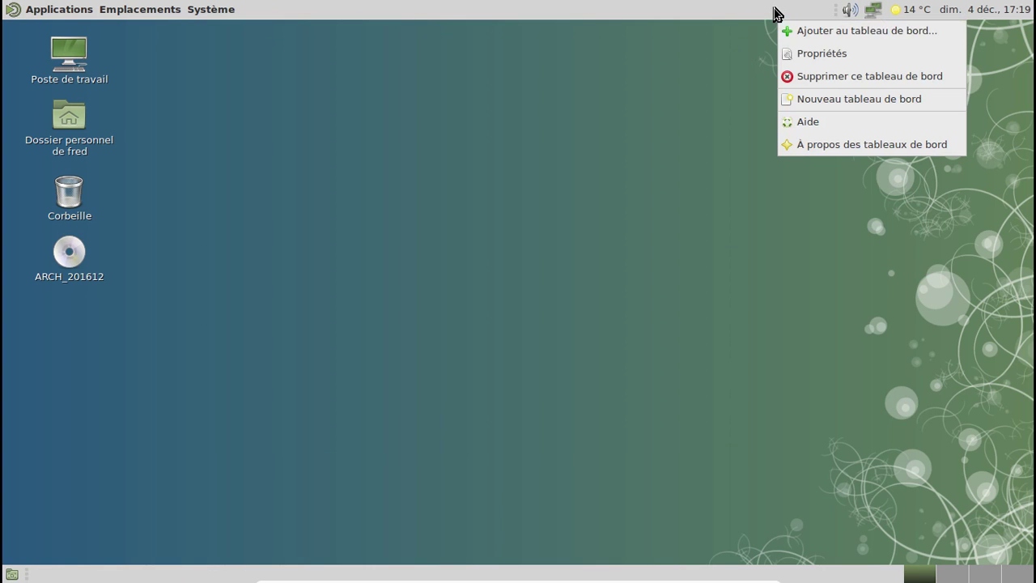
{"action": "left_click", "coordinate": [797, 31]}
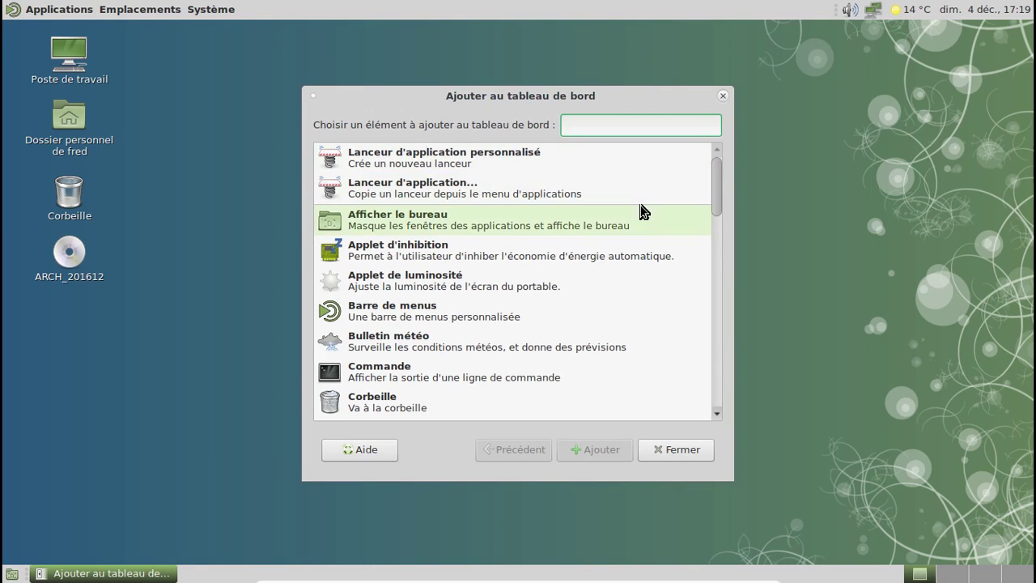
{"action": "scroll", "coordinate": [642, 212], "scroll_direction": "down", "scroll_amount": 7}
{"action": "scroll", "coordinate": [642, 210], "scroll_direction": "down", "scroll_amount": 1}
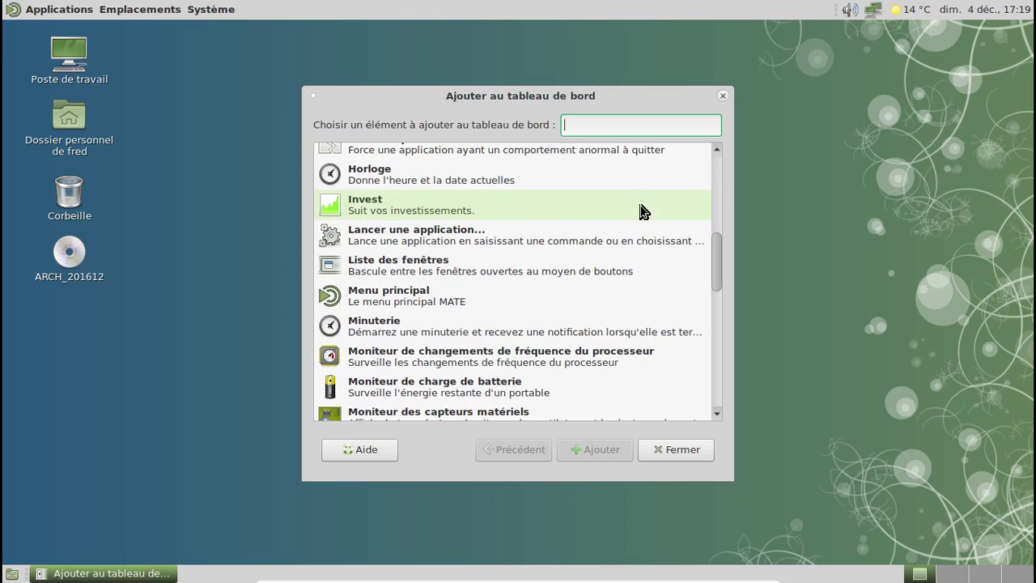
{"action": "scroll", "coordinate": [428, 237], "scroll_direction": "up", "scroll_amount": 1}
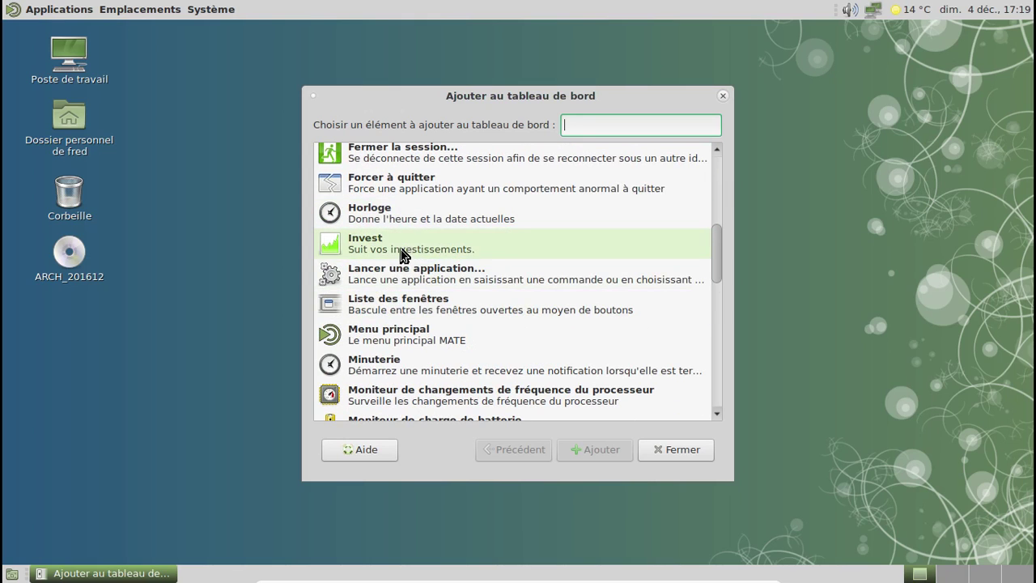
{"action": "scroll", "coordinate": [427, 273], "scroll_direction": "down", "scroll_amount": 3}
{"action": "scroll", "coordinate": [430, 324], "scroll_direction": "up", "scroll_amount": 5}
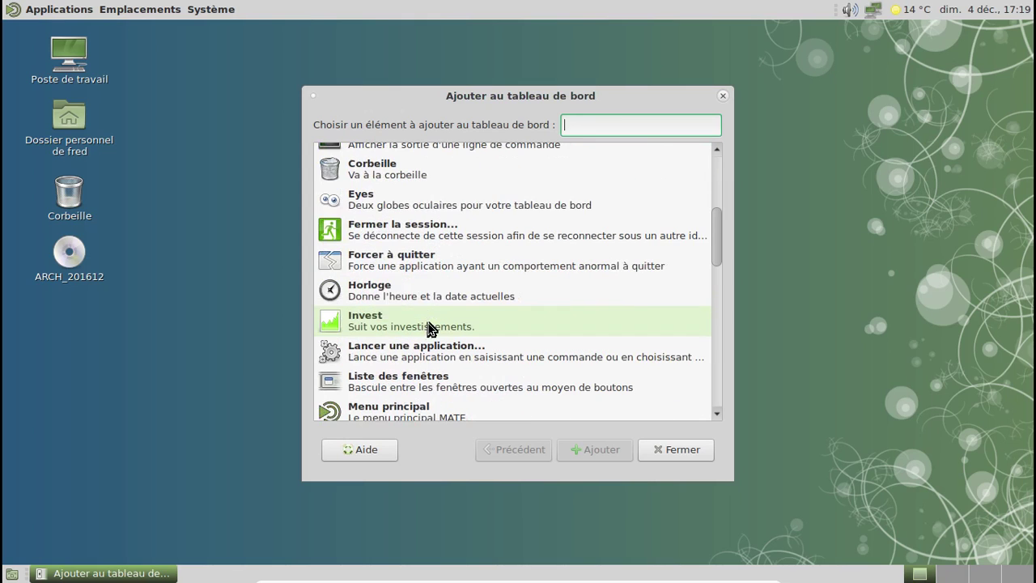
{"action": "left_click", "coordinate": [377, 204]}
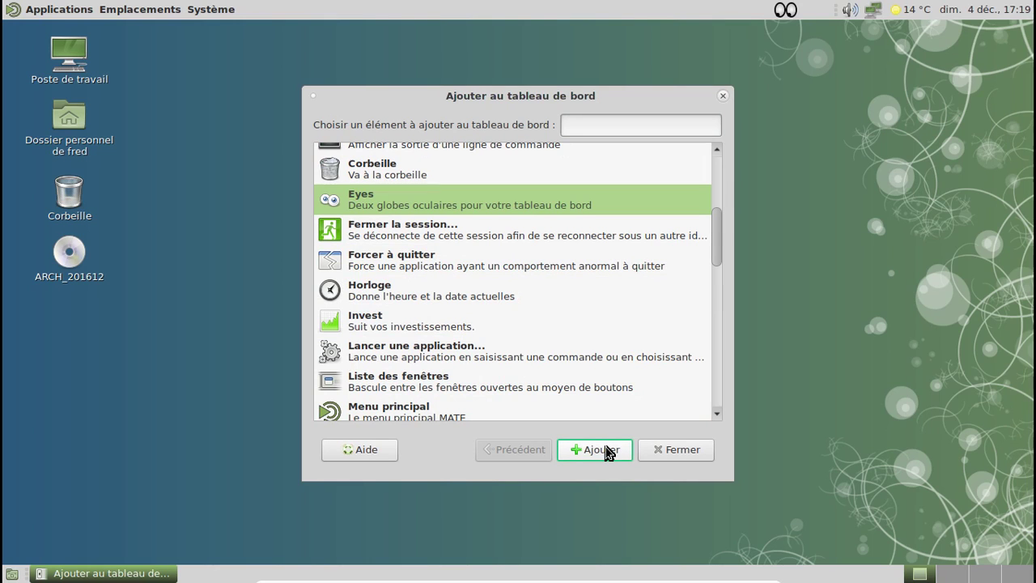
Add a second clock (Horloge) to the upper desktop panel and close the list of panel items
{"action": "scroll", "coordinate": [518, 308], "scroll_direction": "down", "scroll_amount": 3}
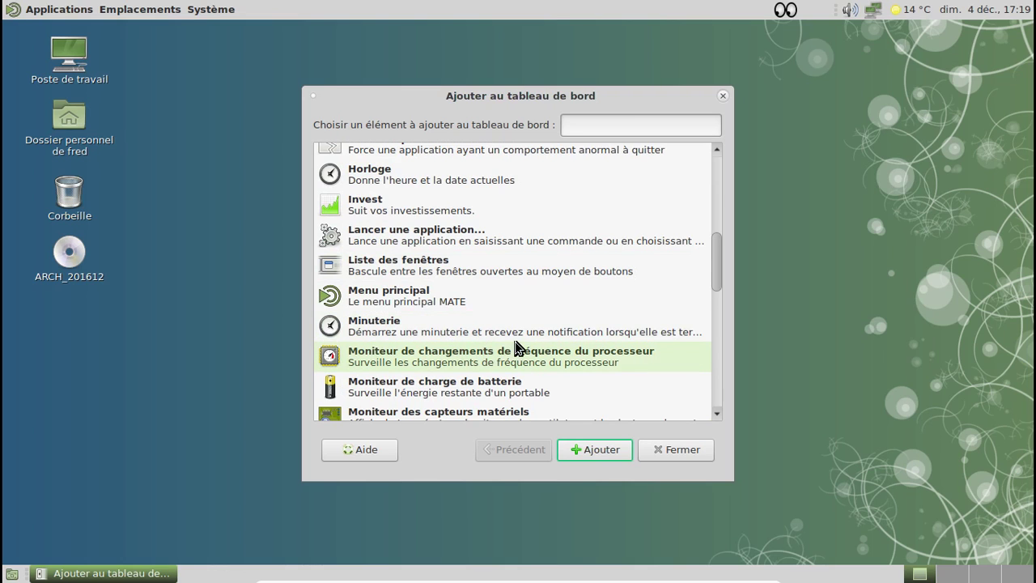
{"action": "scroll", "coordinate": [514, 352], "scroll_direction": "down", "scroll_amount": 1}
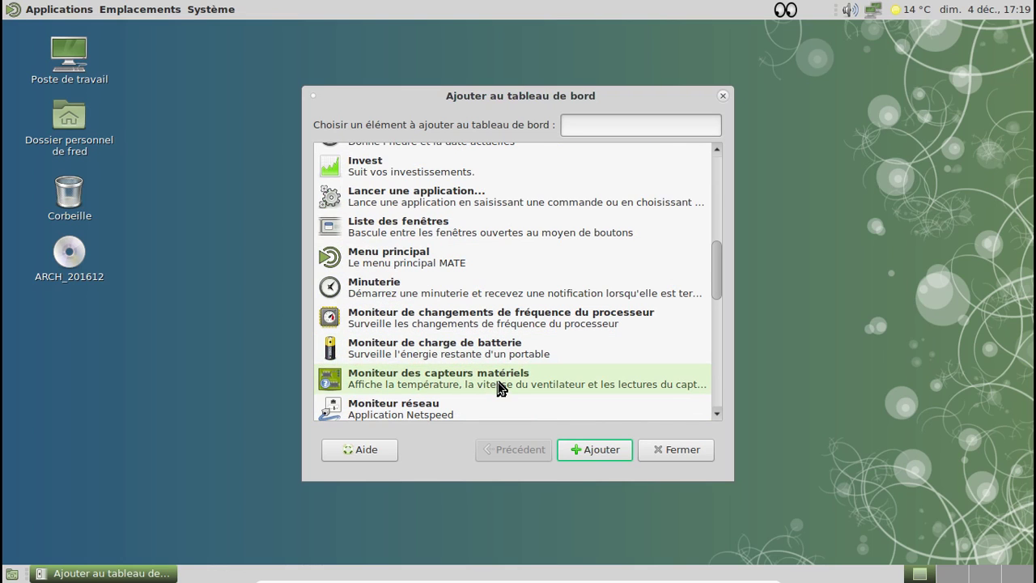
{"action": "scroll", "coordinate": [499, 388], "scroll_direction": "up", "scroll_amount": 5}
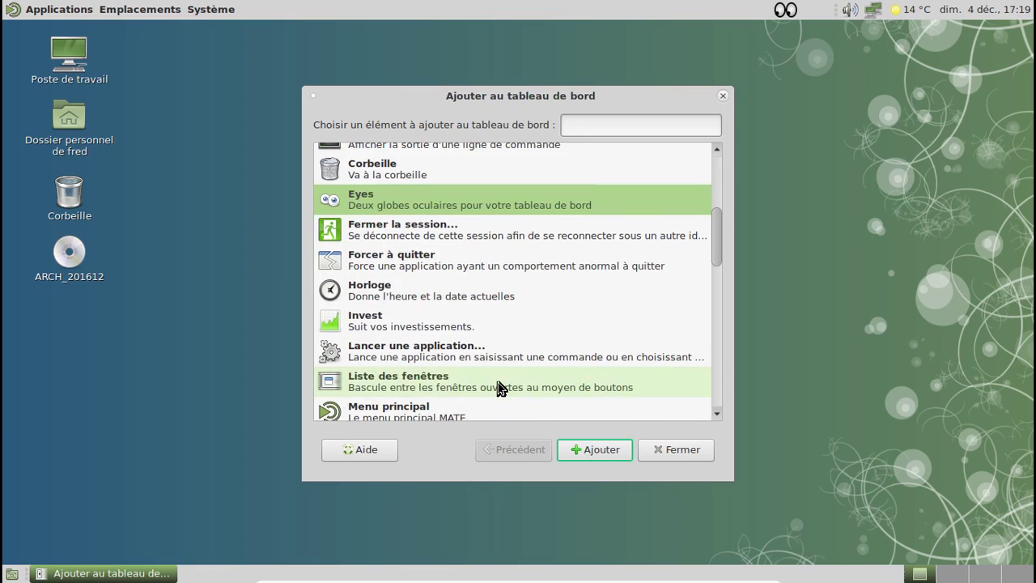
{"action": "scroll", "coordinate": [499, 388], "scroll_direction": "up", "scroll_amount": 2}
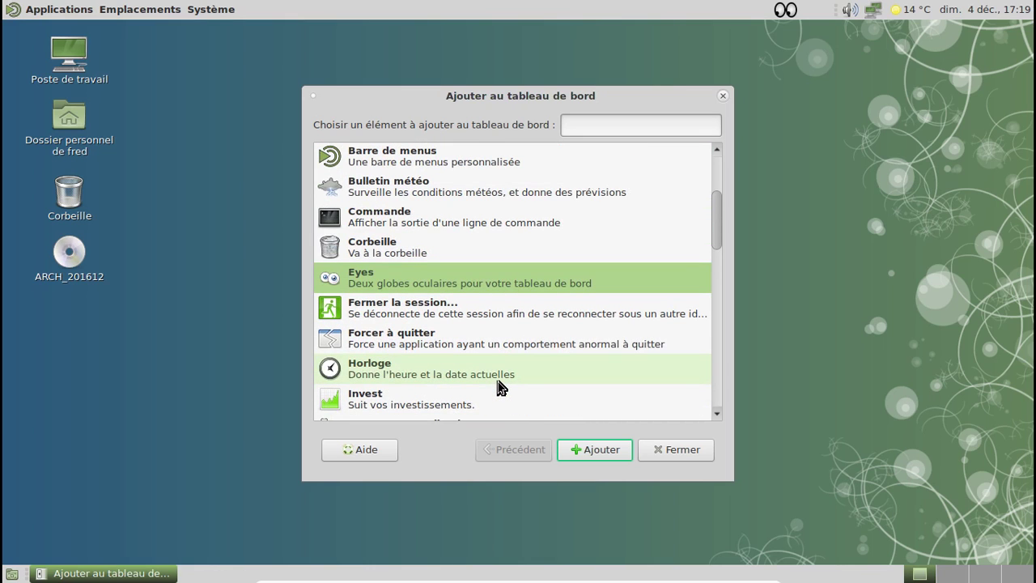
{"action": "left_click", "coordinate": [499, 387]}
{"action": "left_click", "coordinate": [606, 447]}
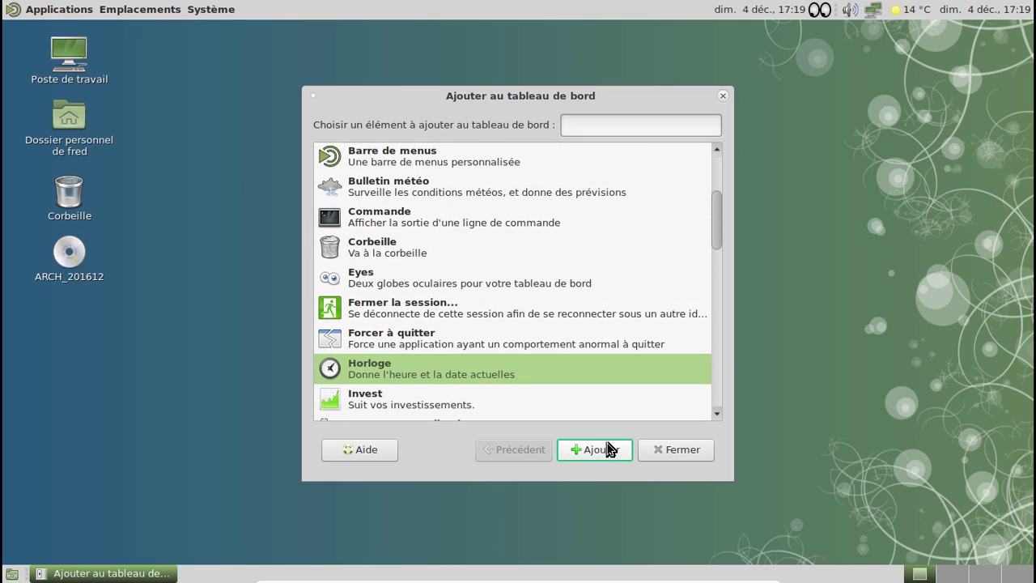
{"action": "left_click", "coordinate": [694, 450]}
Remove the extra clock and the Eyes applet from the upper desktop panel
{"action": "left_click", "coordinate": [753, 8]}
{"action": "left_click", "coordinate": [753, 7]}
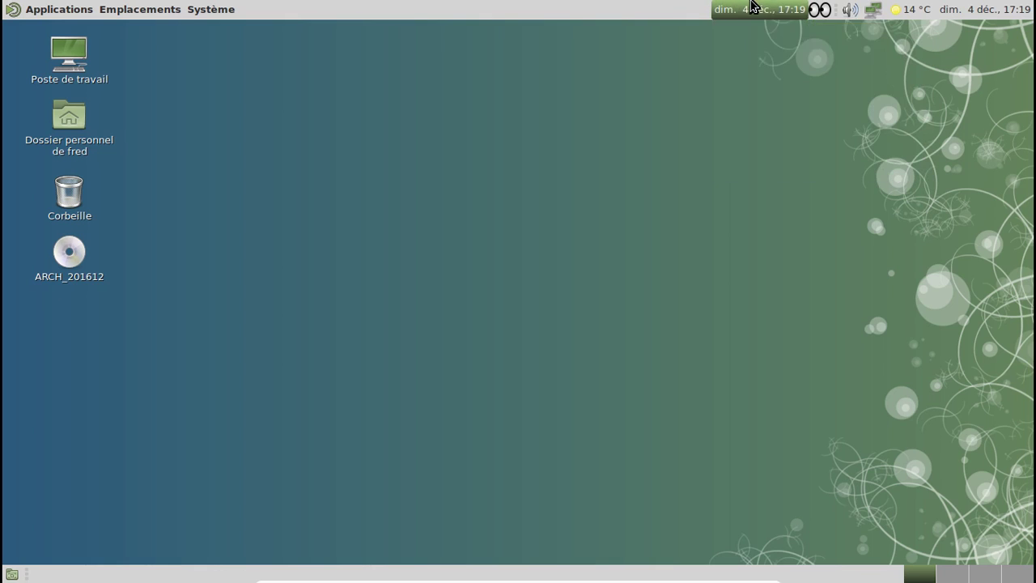
{"action": "right_click", "coordinate": [753, 8]}
{"action": "left_click", "coordinate": [774, 166]}
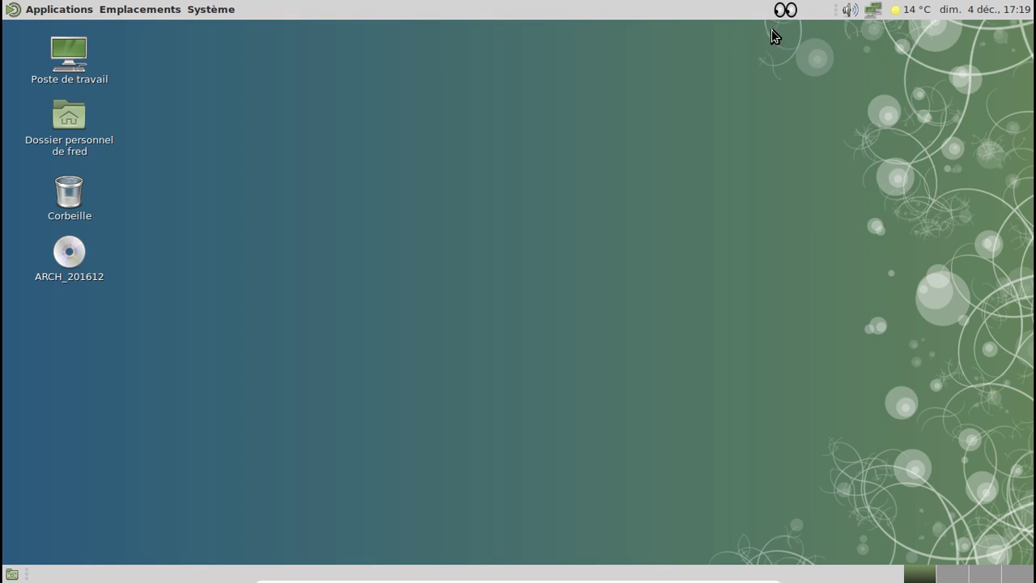
{"action": "right_click", "coordinate": [783, 13]}
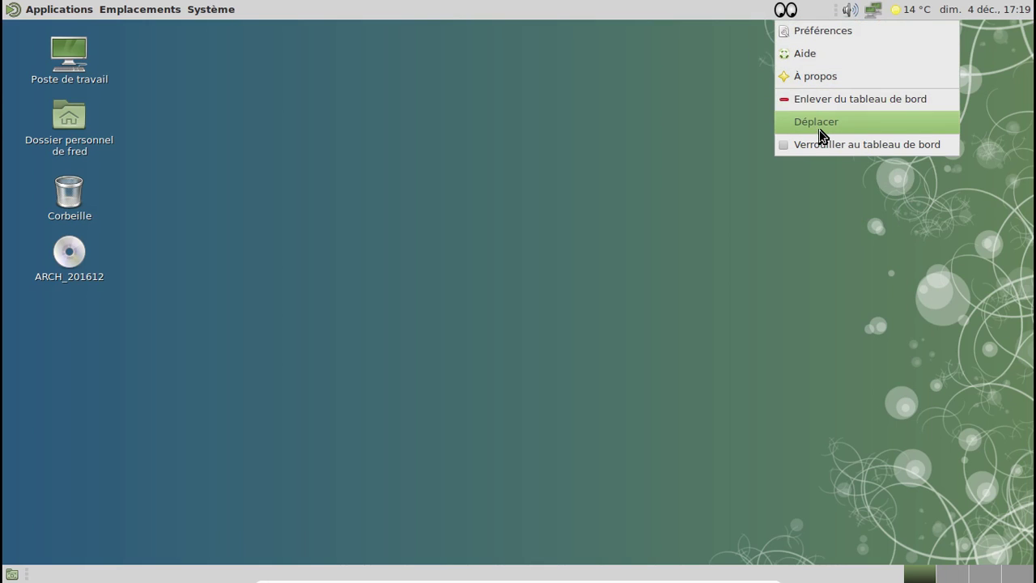
{"action": "left_click", "coordinate": [812, 99]}
Add the fish applet (Poisson) to the upper desktop panel and try to run its command
{"action": "right_click", "coordinate": [609, 13]}
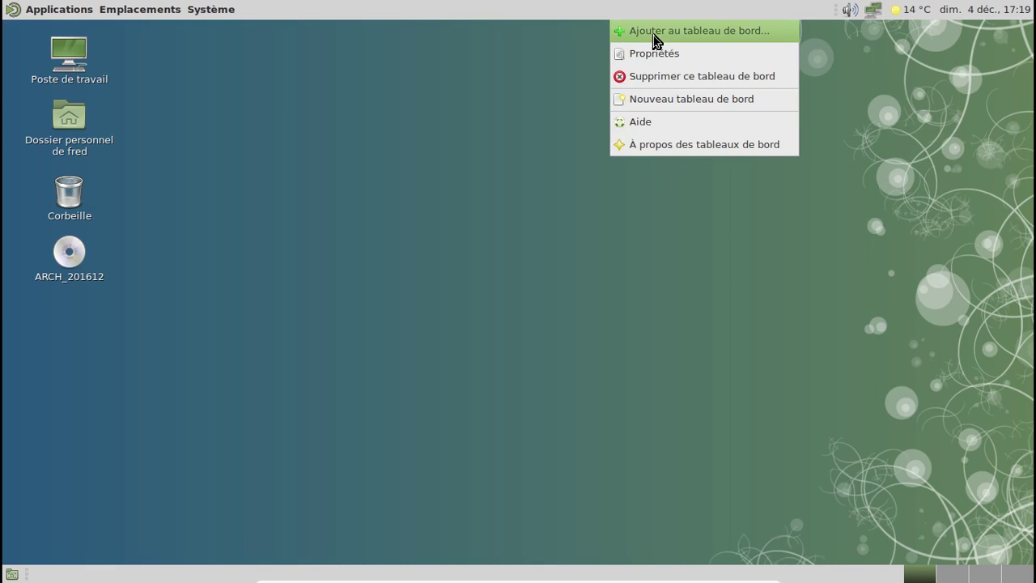
{"action": "left_click", "coordinate": [654, 32]}
{"action": "scroll", "coordinate": [514, 301], "scroll_direction": "down", "scroll_amount": 10}
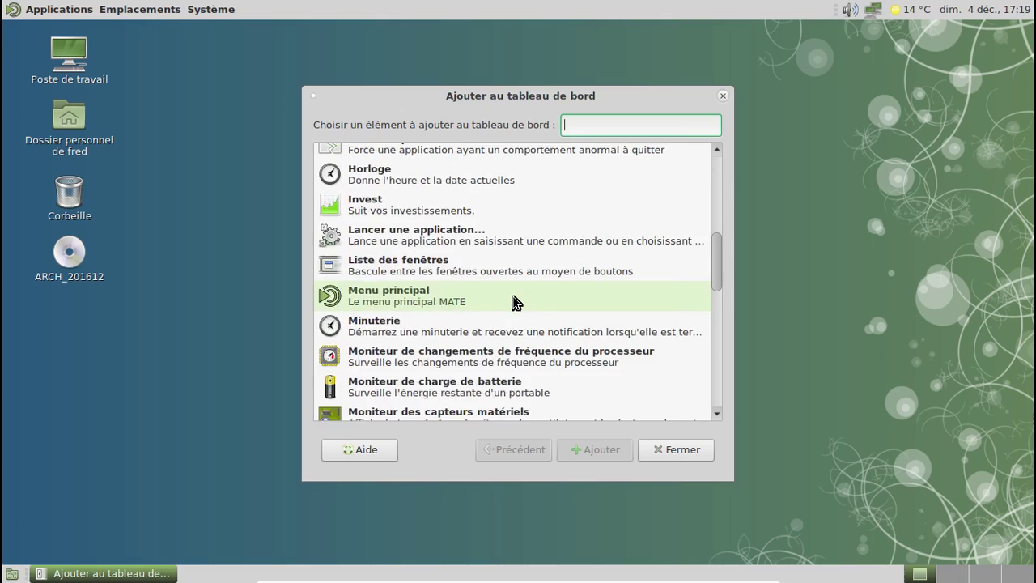
{"action": "left_click", "coordinate": [450, 286]}
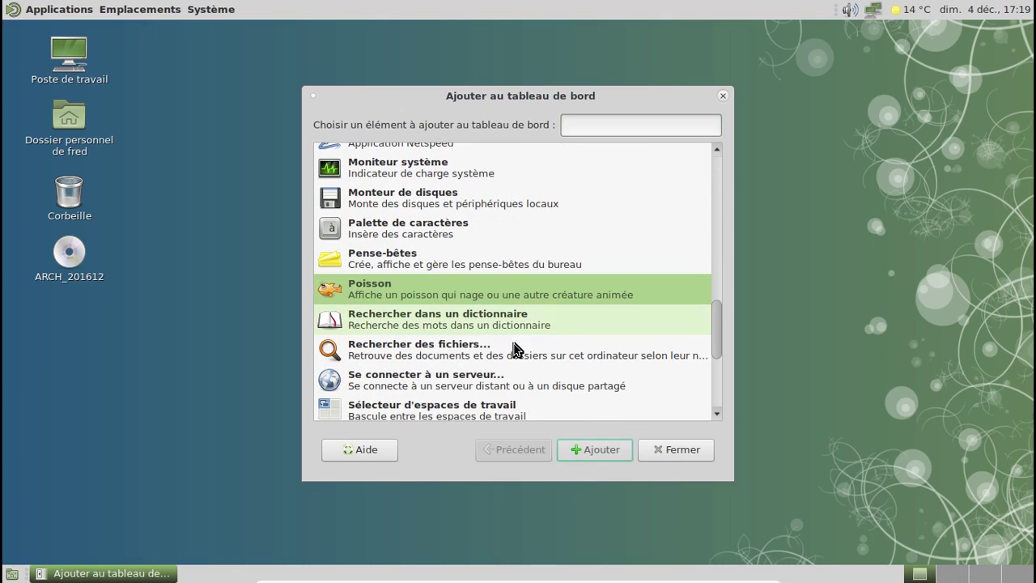
{"action": "left_click", "coordinate": [692, 452]}
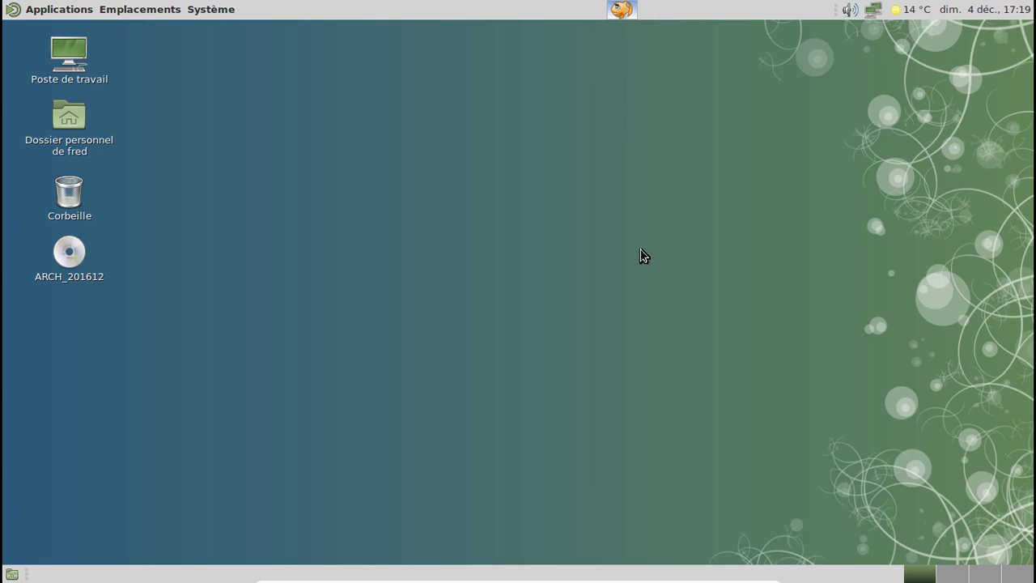
{"action": "left_click", "coordinate": [622, 14]}
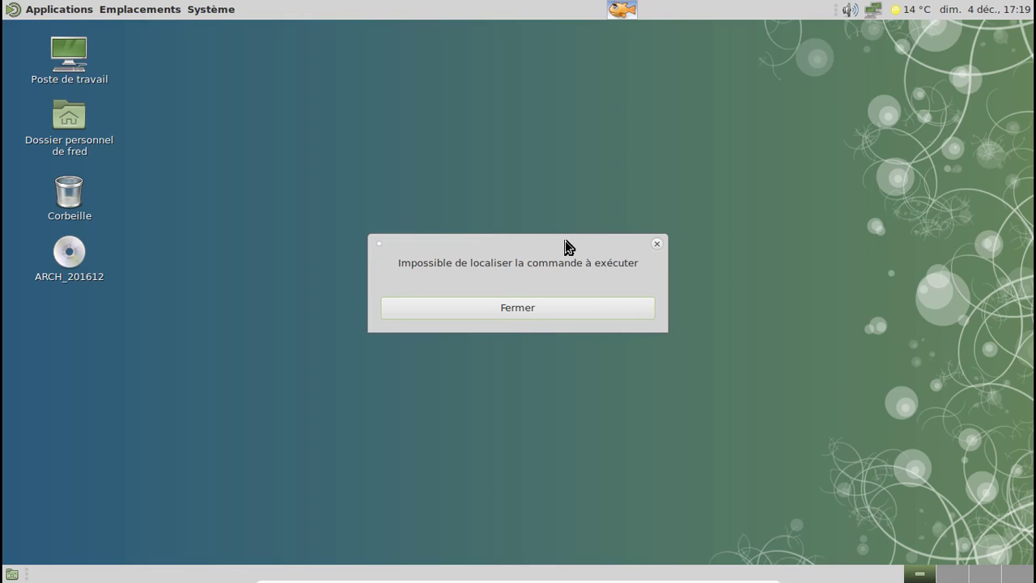
{"action": "left_click", "coordinate": [568, 308]}
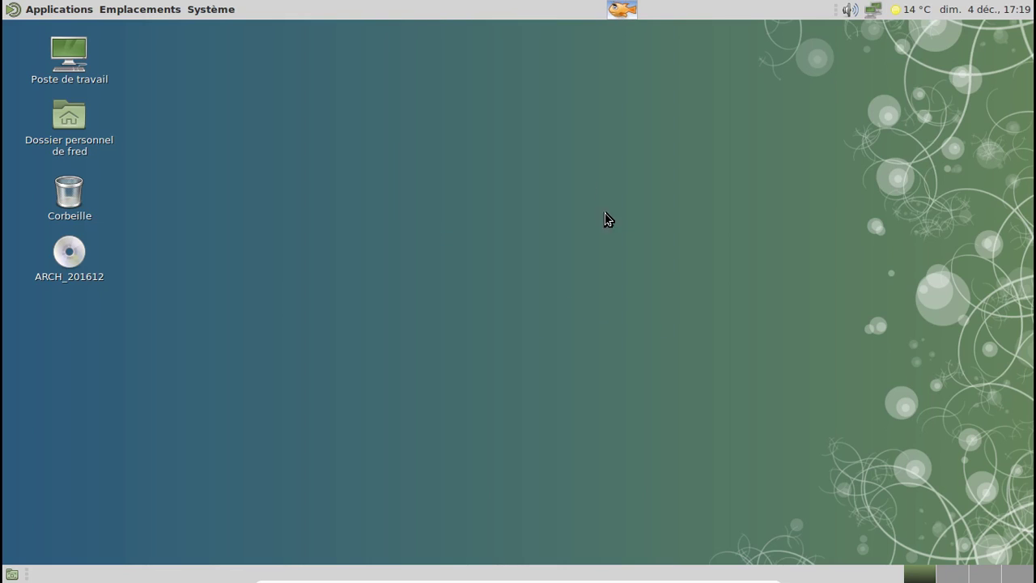
Open a MATE terminal and search the package repositories with yaourt -Ss fortunes
{"action": "left_click", "coordinate": [81, 10]}
{"action": "mouse_move", "coordinate": [113, 125]}
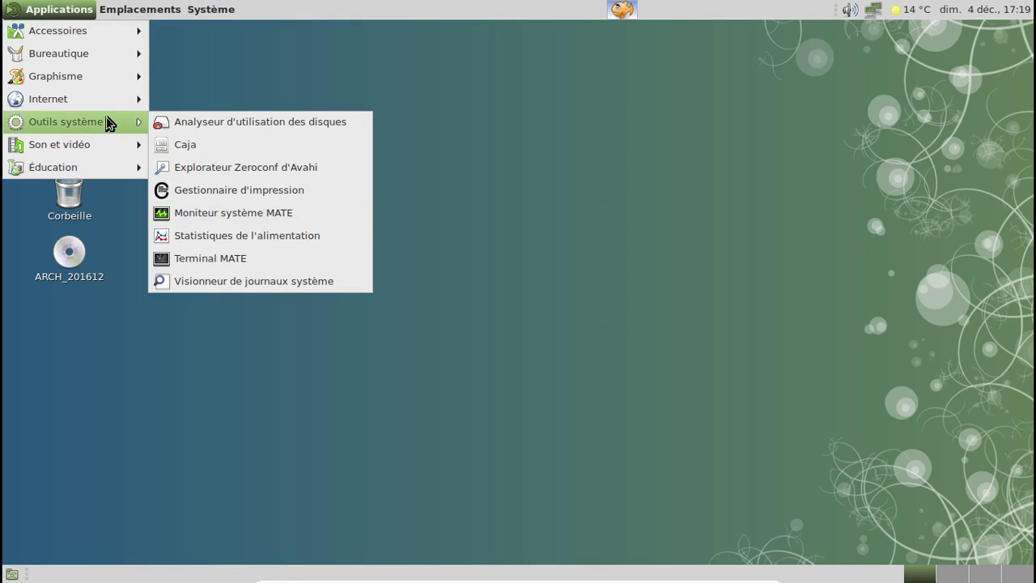
{"action": "left_click", "coordinate": [233, 257]}
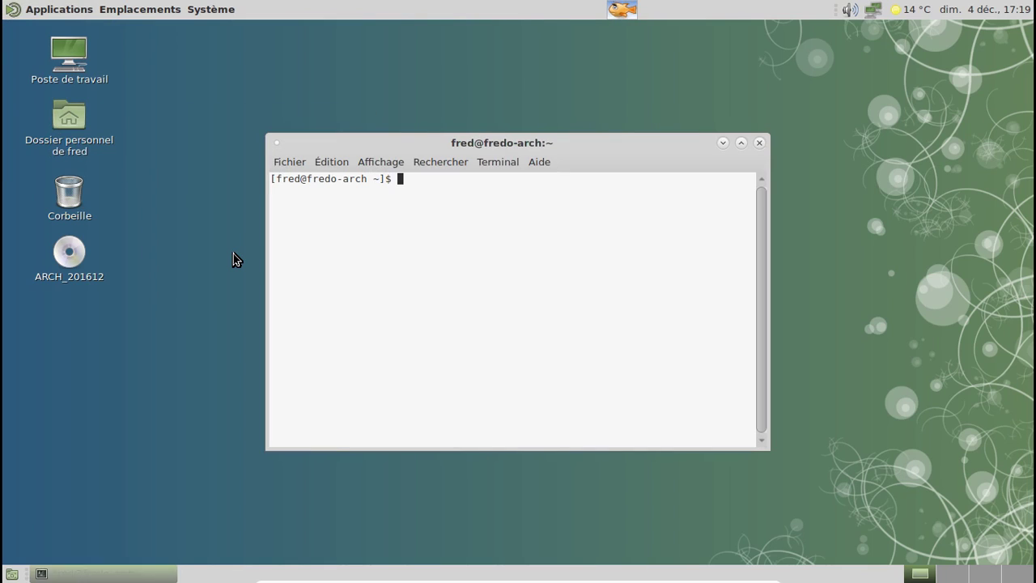
{"action": "type", "text": "yaourt -"}
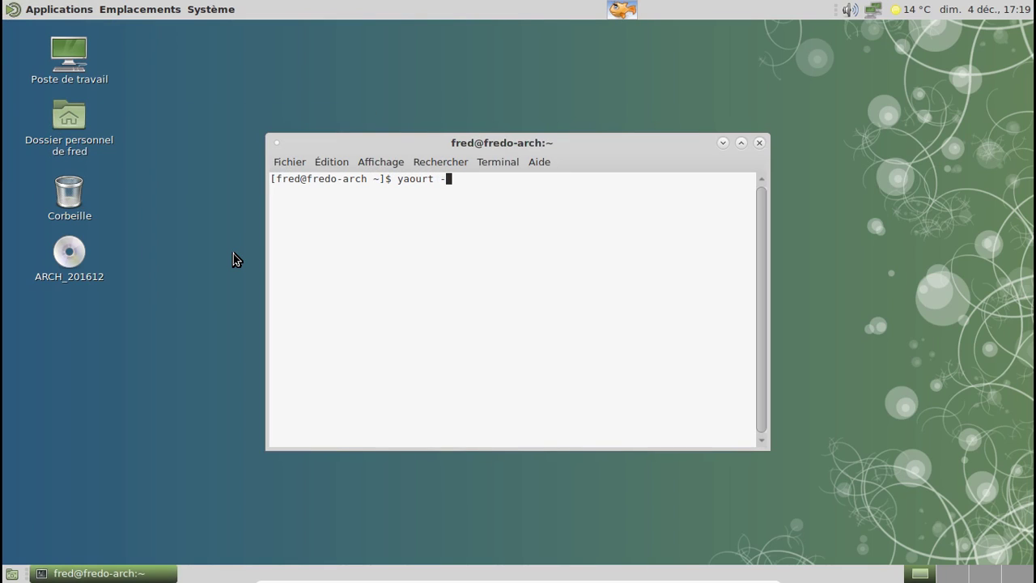
{"action": "type", "text": "Ss fortunes"}
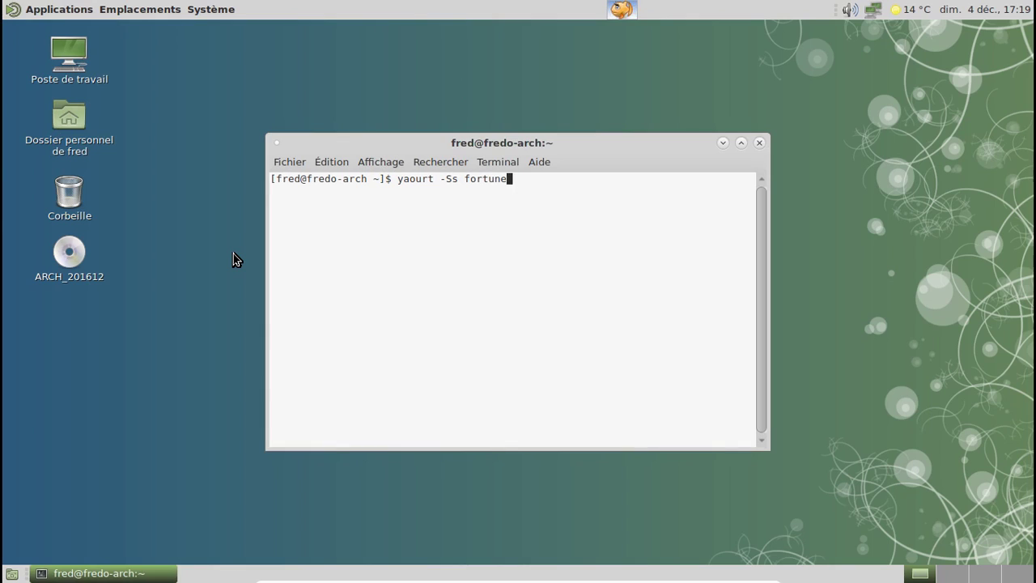
{"action": "key", "text": "Return"}
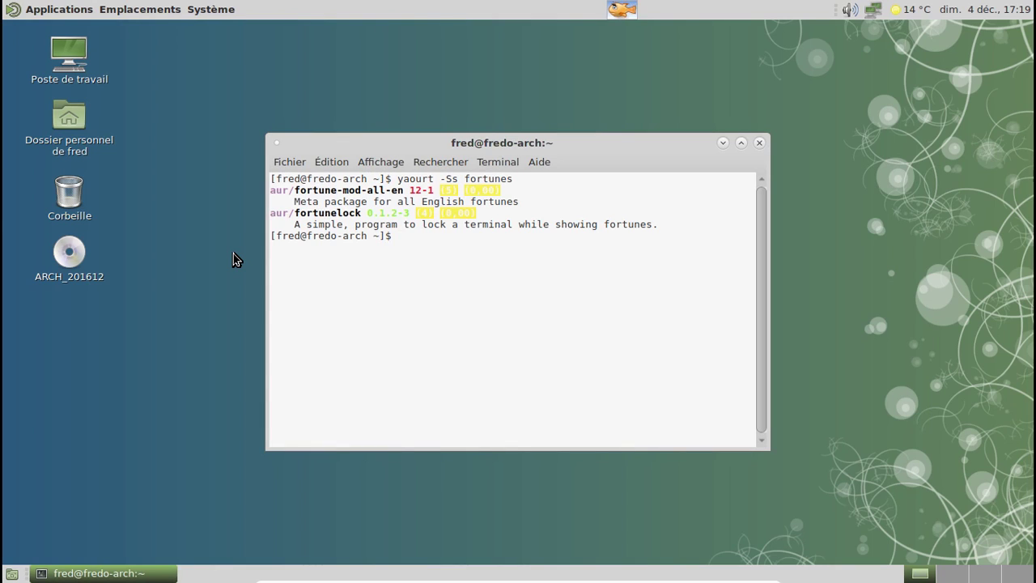
Repeat the package search as yaourt -Ss fortune and review the results from the beginning
{"action": "key", "text": "Up"}
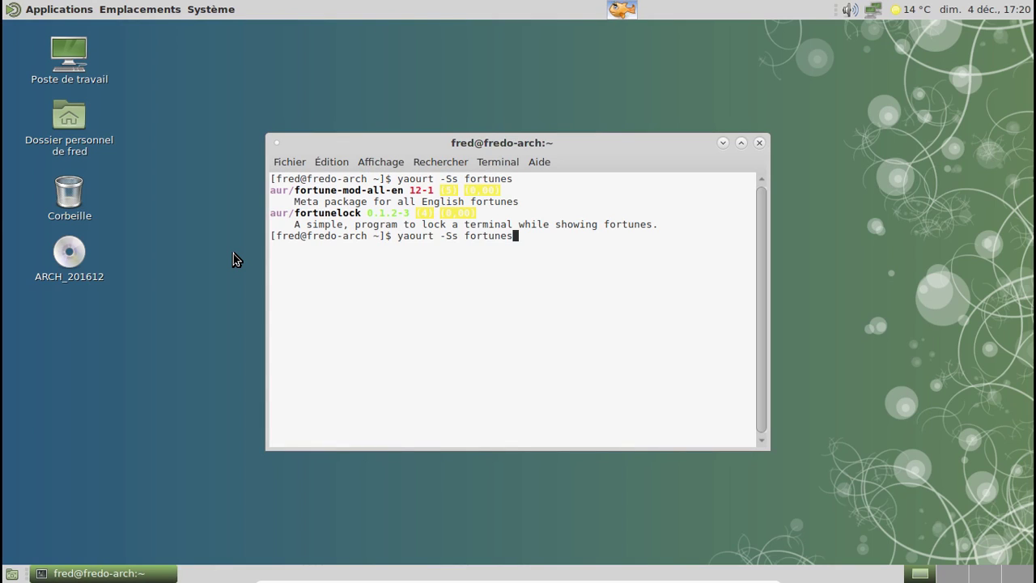
{"action": "key", "text": "BackSpace"}
{"action": "key", "text": "Return"}
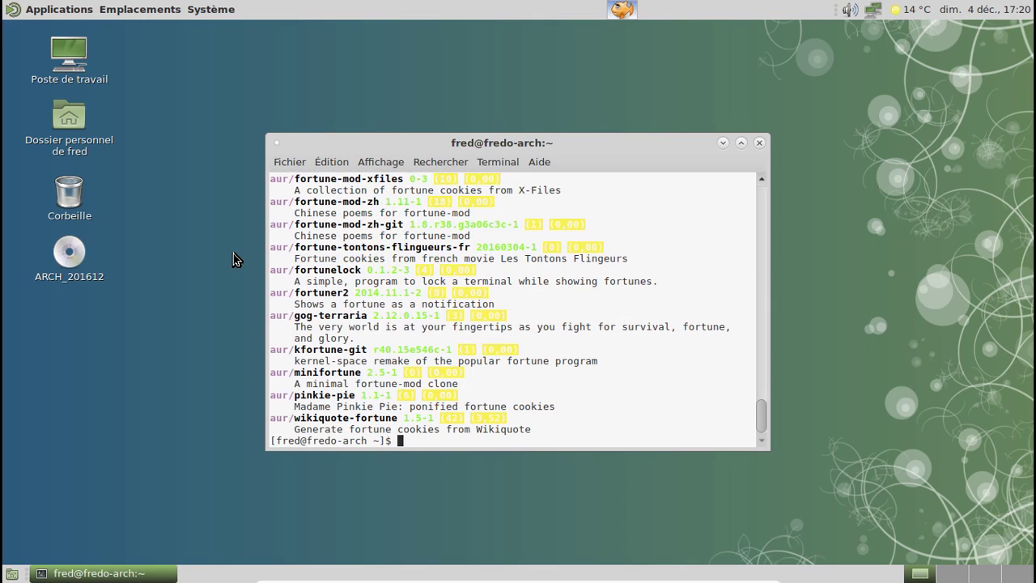
{"action": "left_click", "coordinate": [761, 191]}
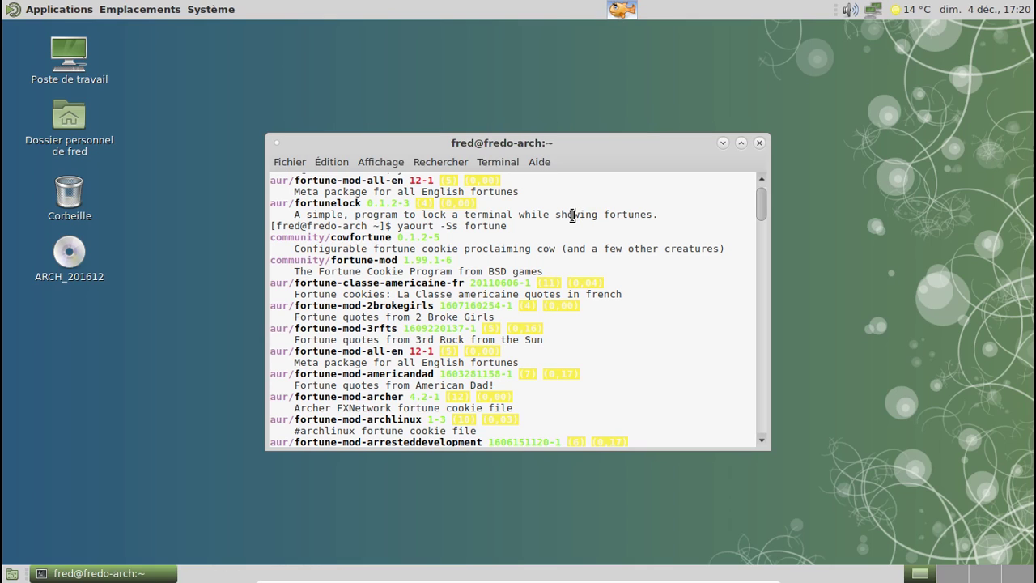
Go through the remaining fortune search results and run yaourt -S fortune-mod to install the base package
{"action": "scroll", "coordinate": [572, 215], "scroll_direction": "down", "scroll_amount": 20}
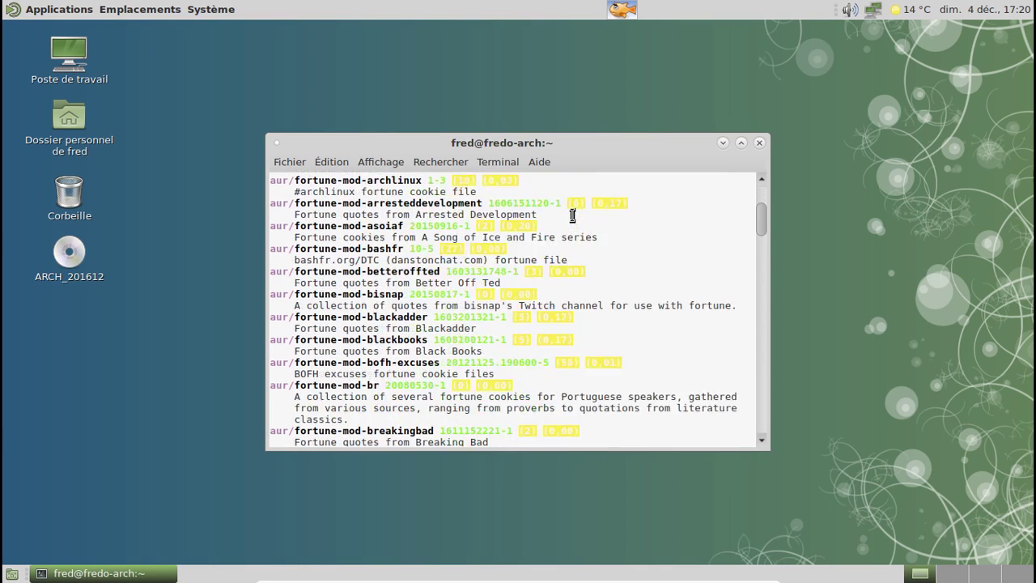
{"action": "scroll", "coordinate": [572, 216], "scroll_direction": "down", "scroll_amount": 5}
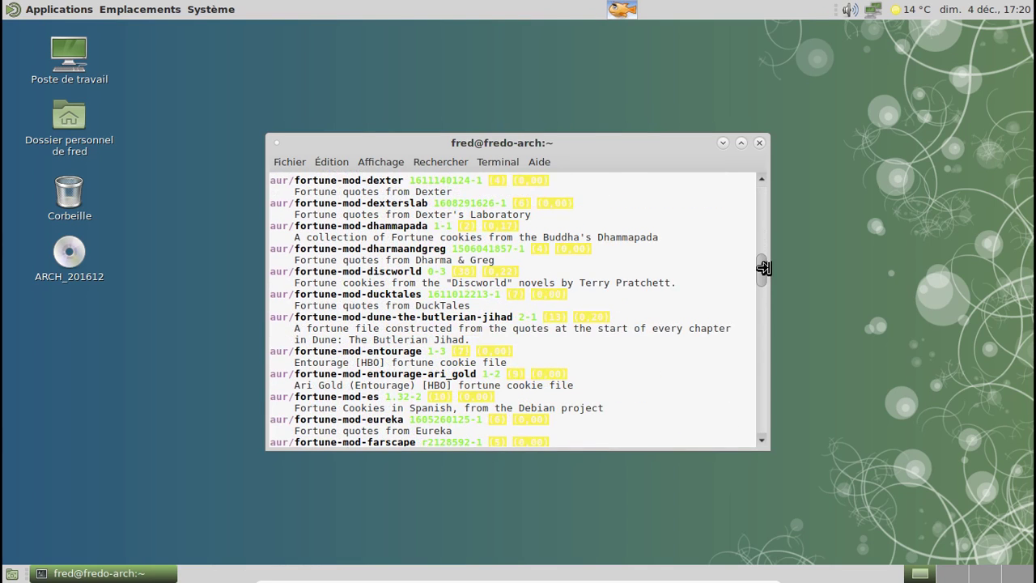
{"action": "left_click_drag", "start_coordinate": [762, 301], "coordinate": [751, 483]}
{"action": "type", "text": "ya"}
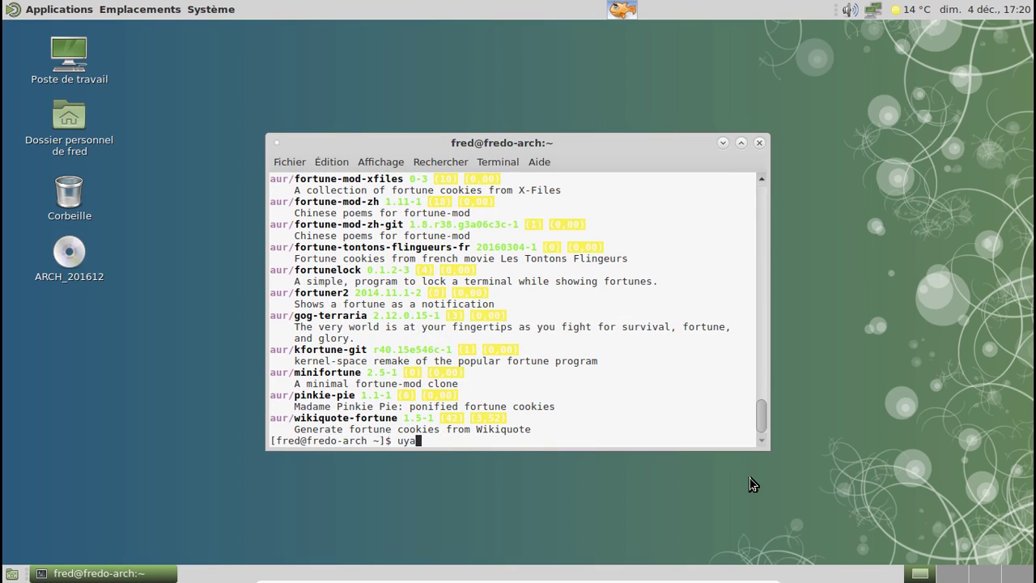
{"action": "type", "text": "ourt -S fortue"}
{"action": "key", "text": "BackSpace"}
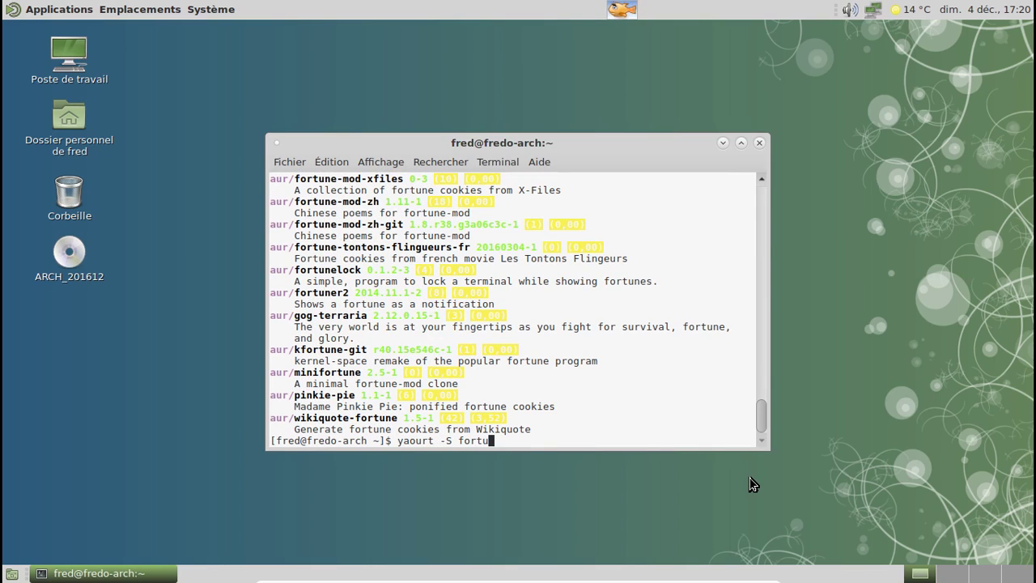
{"action": "type", "text": "ne-mo"}
{"action": "type", "text": "d"}
{"action": "key", "text": "Return"}
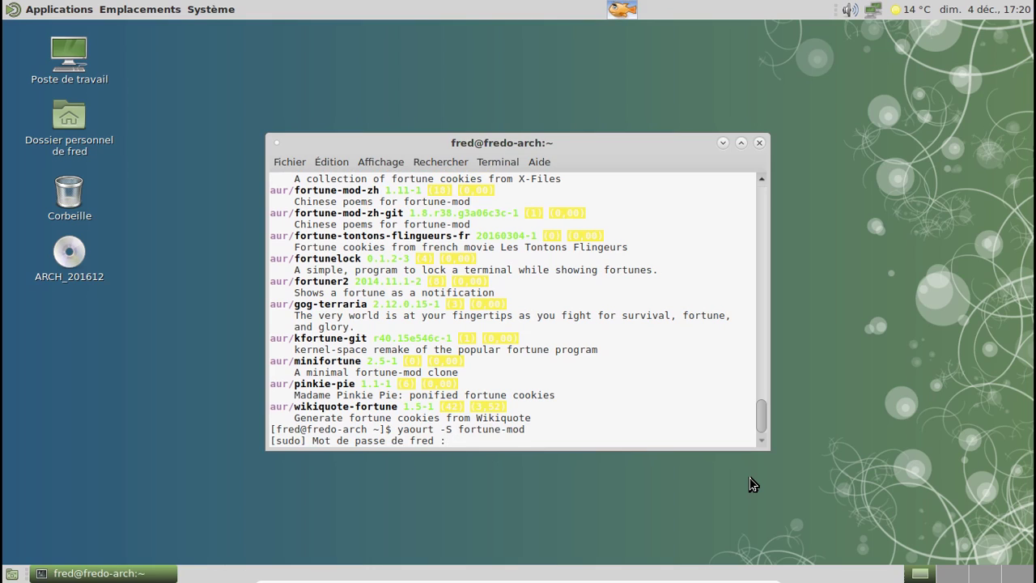
Authenticate with the sudo account password and approve the fortune-mod installation
{"action": "key", "text": "Return"}
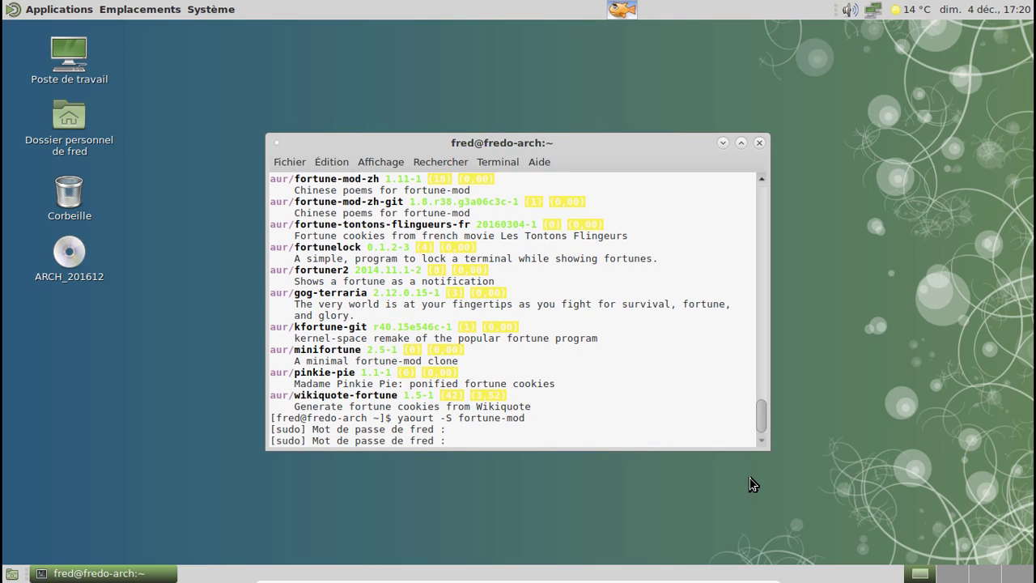
{"action": "key", "text": "Return"}
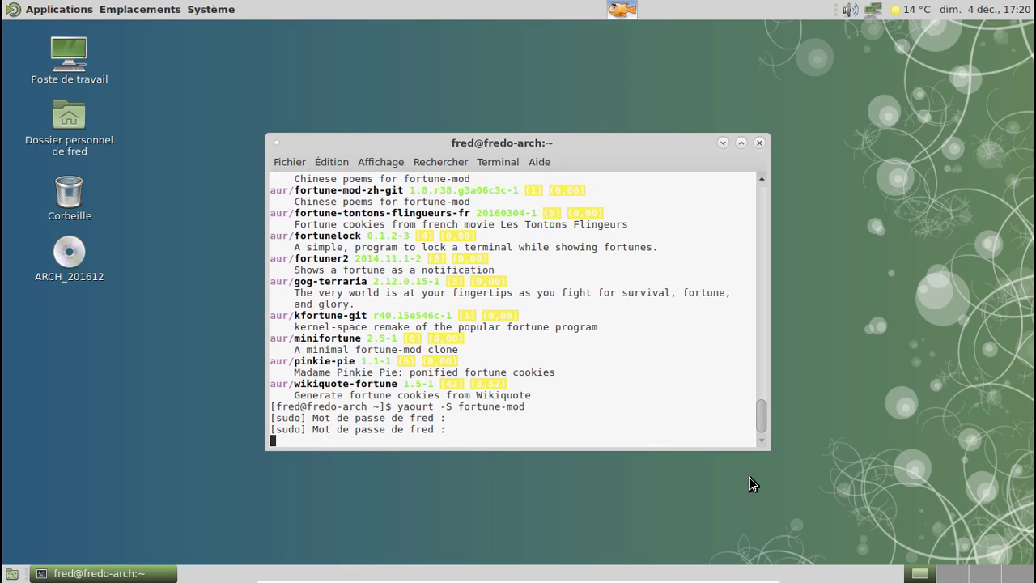
{"action": "key", "text": "Return"}
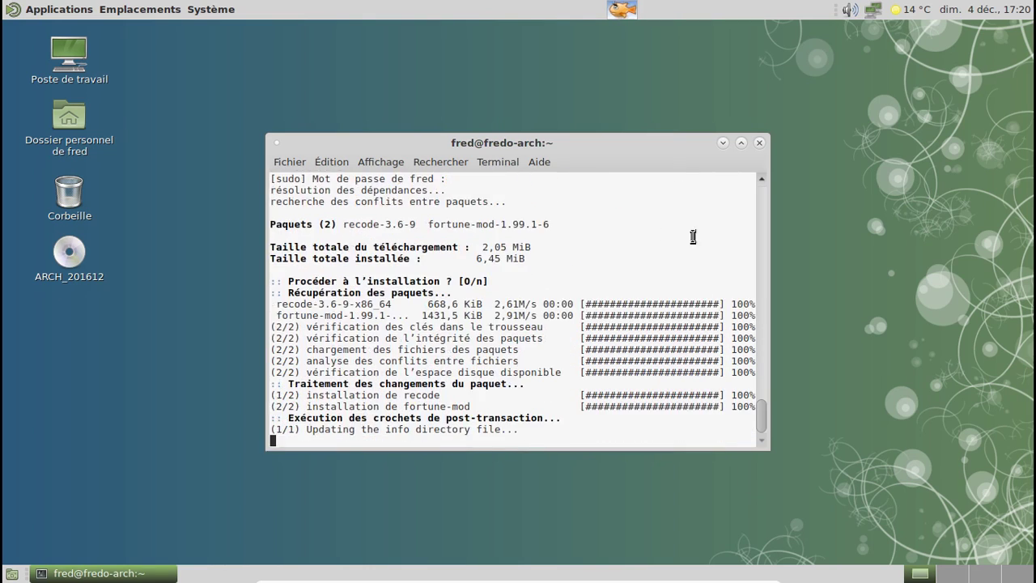
Display a fortune with the fish applet and check the command set in its preferences
{"action": "left_click", "coordinate": [621, 11]}
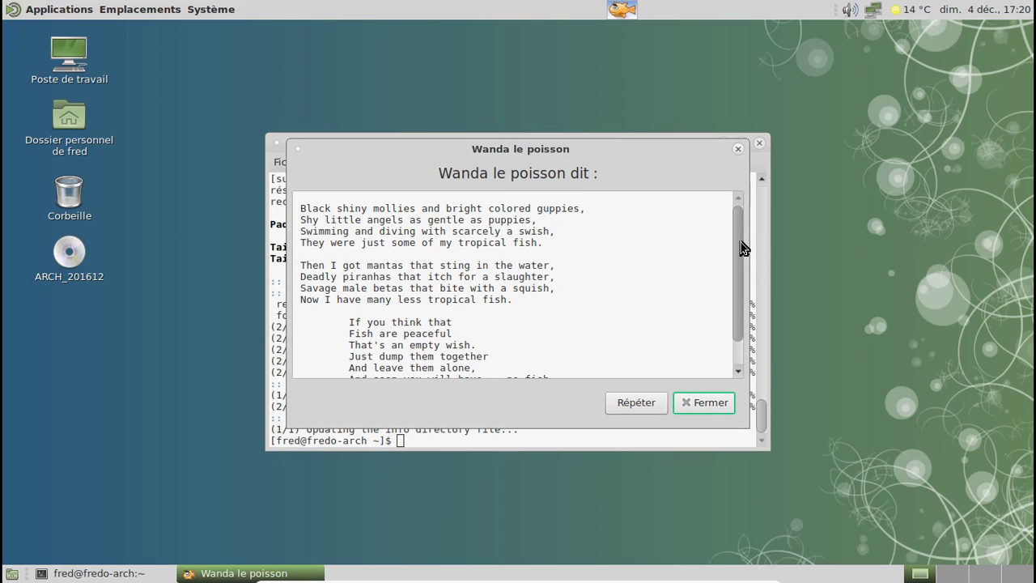
{"action": "left_click_drag", "start_coordinate": [739, 243], "coordinate": [738, 214]}
{"action": "left_click", "coordinate": [721, 402]}
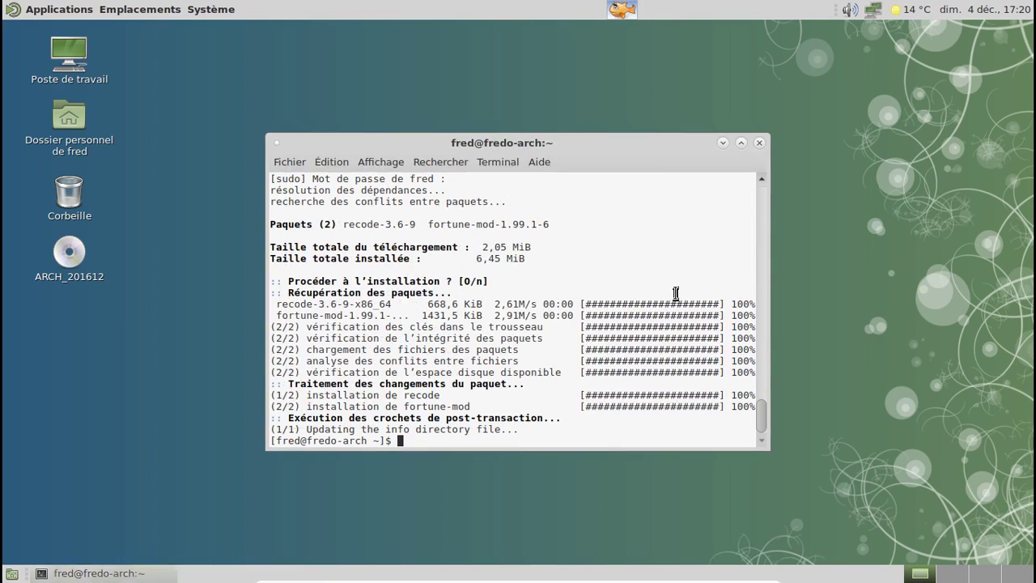
{"action": "right_click", "coordinate": [624, 10]}
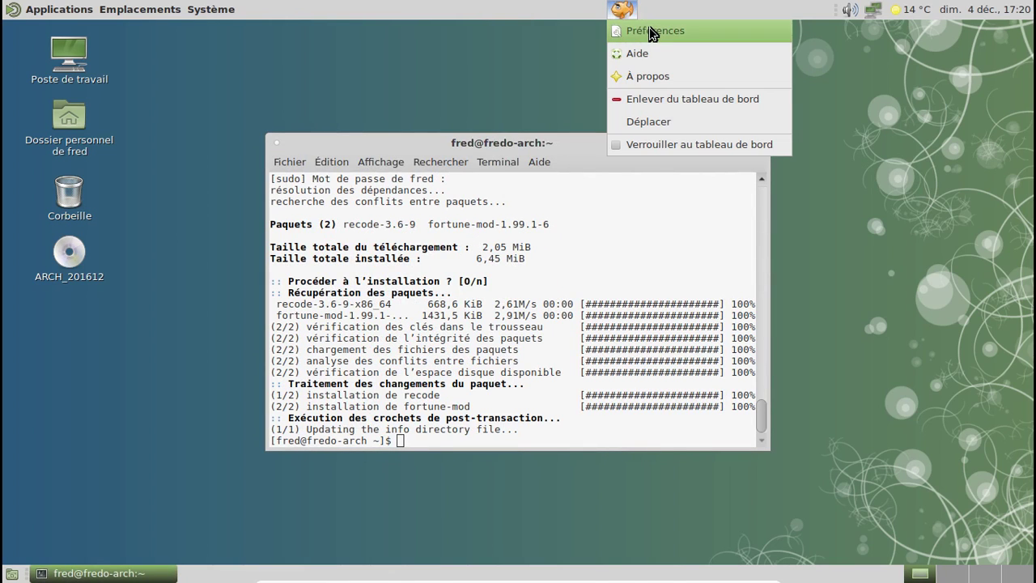
{"action": "left_click", "coordinate": [647, 31]}
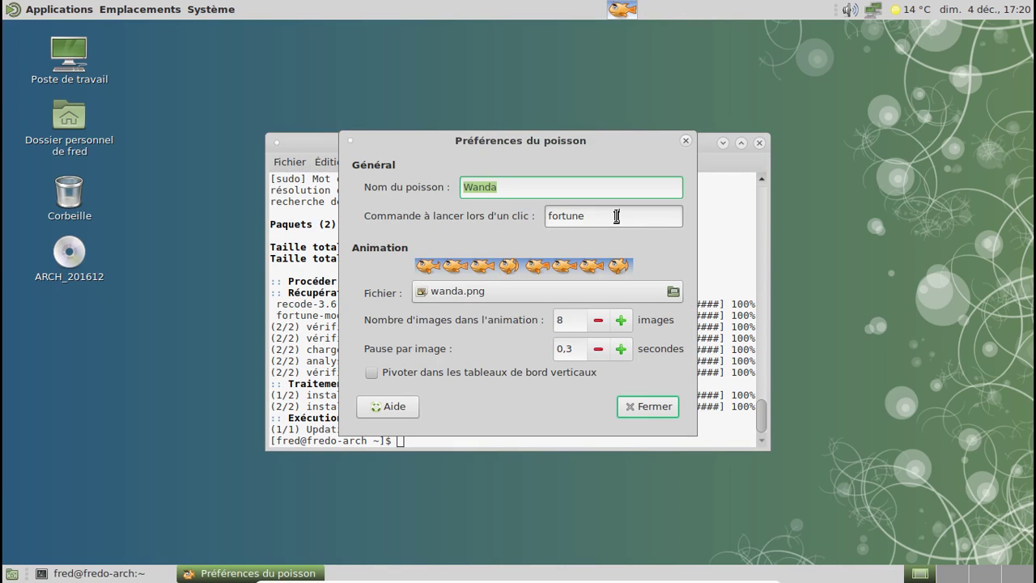
{"action": "left_click", "coordinate": [636, 413]}
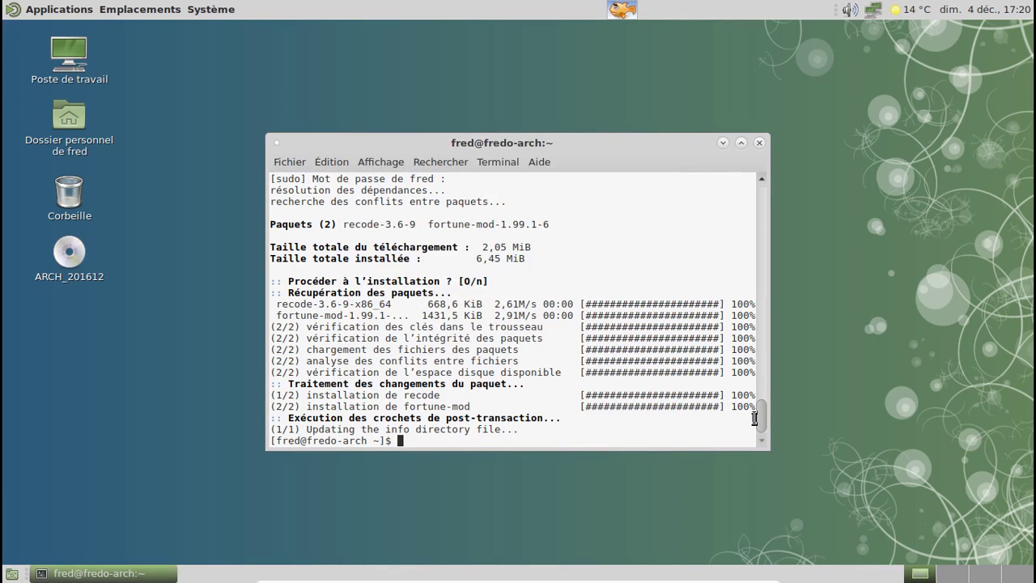
Find the French bashfr package in the earlier search results and run yaourt -S fortune-mod-bashfr
{"action": "left_click_drag", "start_coordinate": [763, 414], "coordinate": [762, 194]}
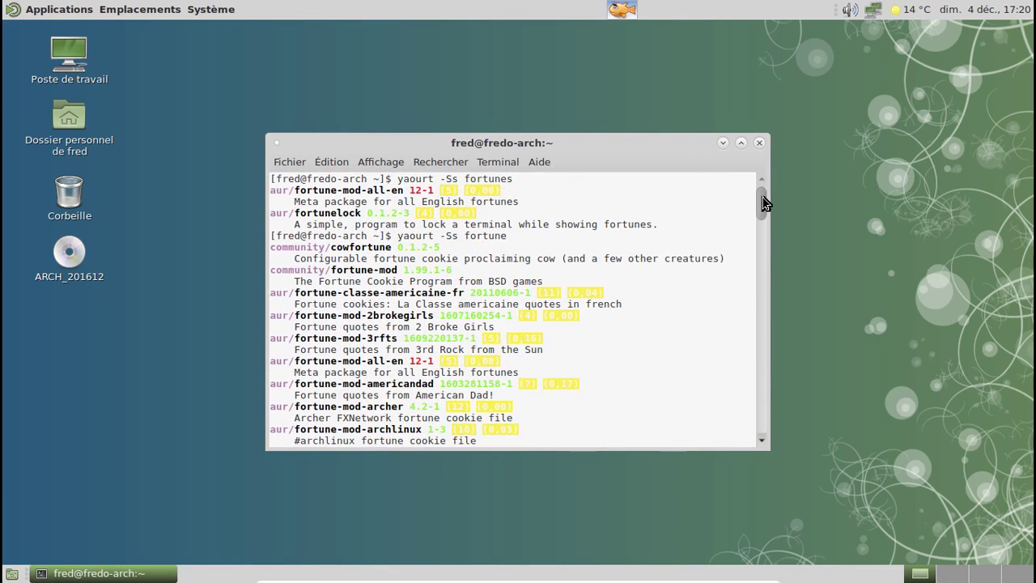
{"action": "scroll", "coordinate": [680, 288], "scroll_direction": "down", "scroll_amount": 4}
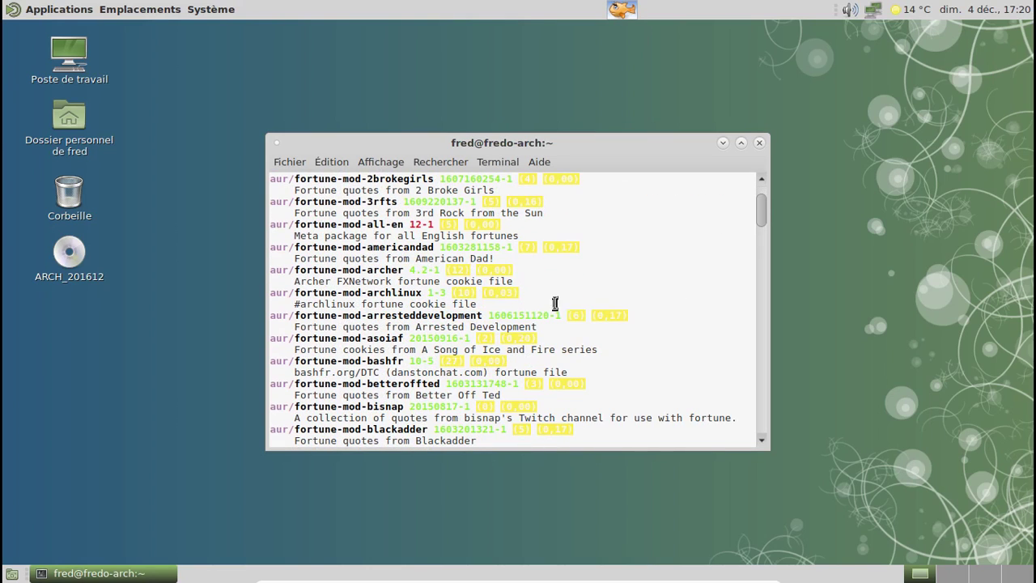
{"action": "left_click_drag", "start_coordinate": [294, 361], "coordinate": [405, 361]}
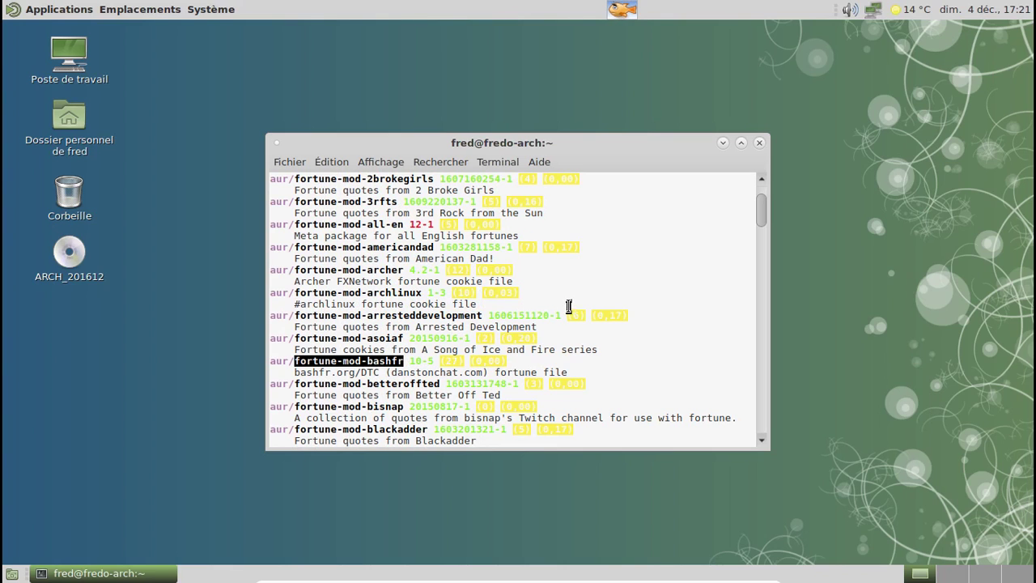
{"action": "left_click_drag", "start_coordinate": [761, 219], "coordinate": [746, 445]}
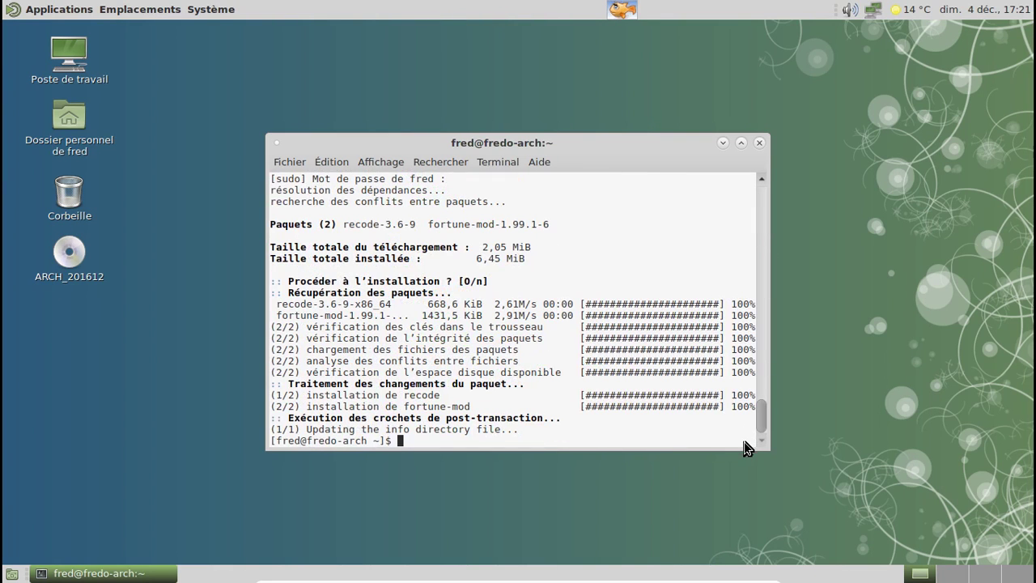
{"action": "type", "text": "yaourt -S"}
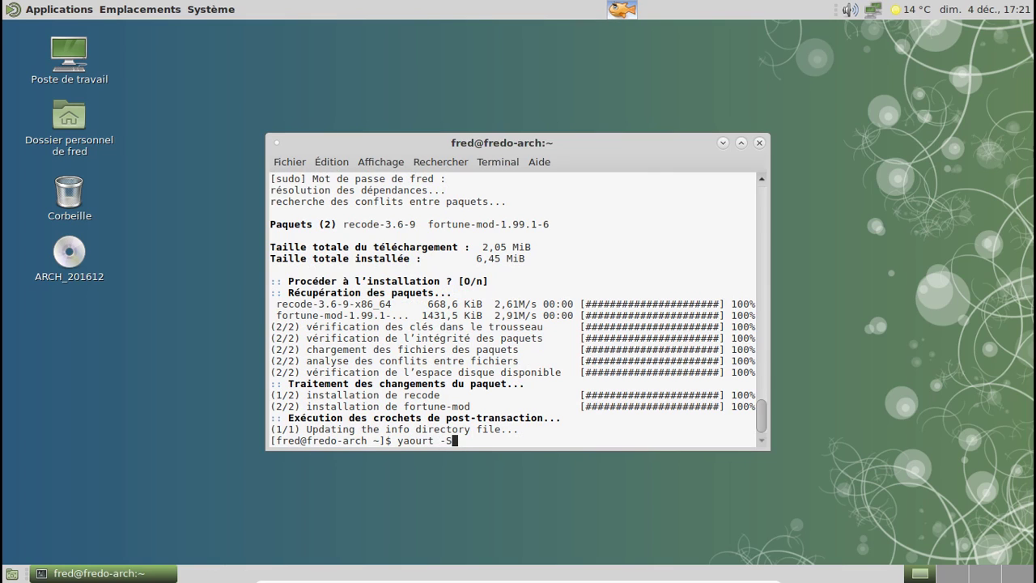
{"action": "type", "text": "fortune-mod-bashfr"}
{"action": "key", "text": "Return"}
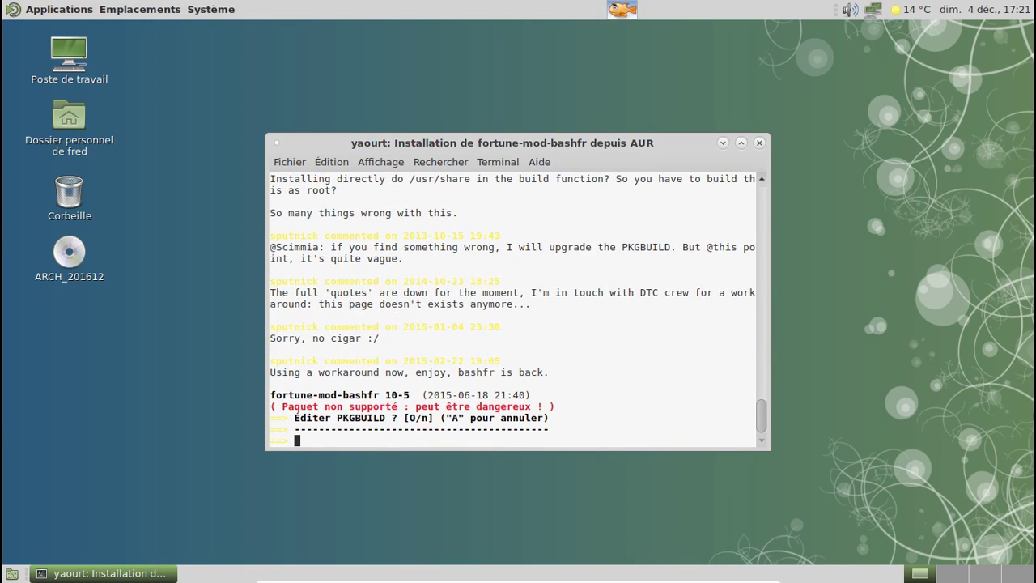
Decline editing PKGBUILD, accept editing fortune-mod-bashfr.install without naming an editor, and start compiling the package
{"action": "type", "text": "n"}
{"action": "type", "text": "o"}
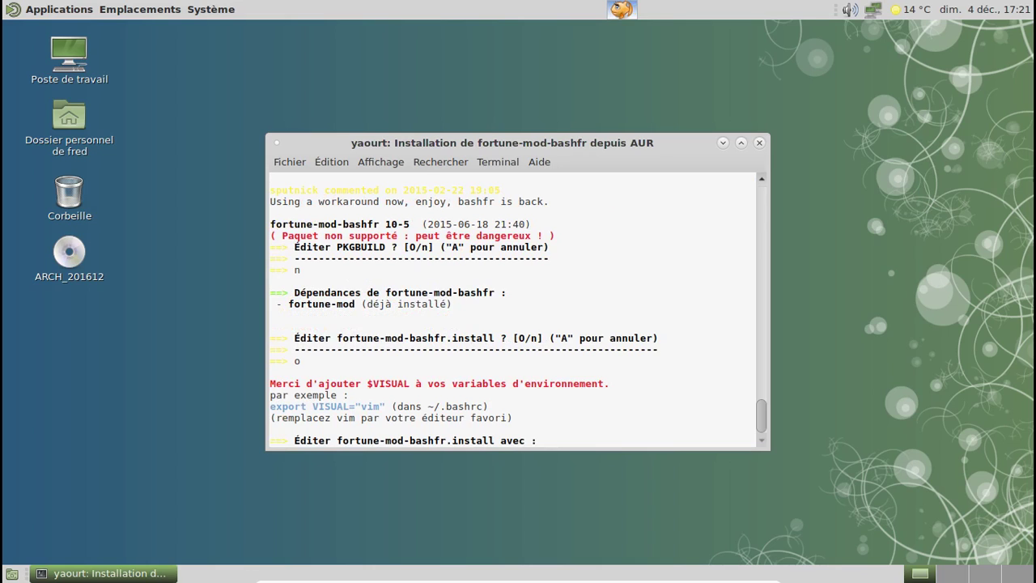
{"action": "key", "text": "Return"}
{"action": "type", "text": "o"}
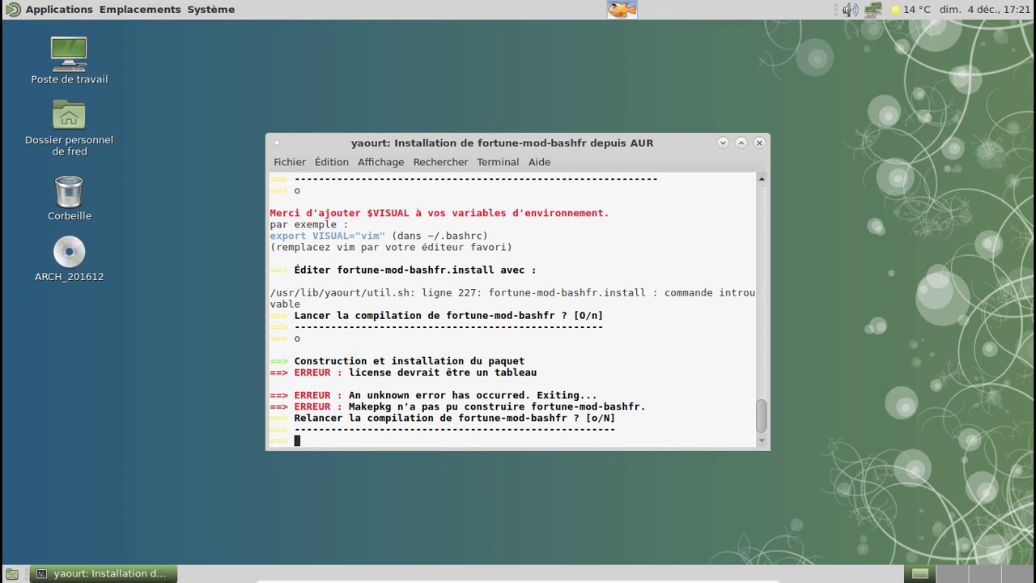
Relaunch the compilation of fortune-mod-bashfr and open its PKGBUILD in nano
{"action": "type", "text": "o"}
{"action": "key", "text": "Return"}
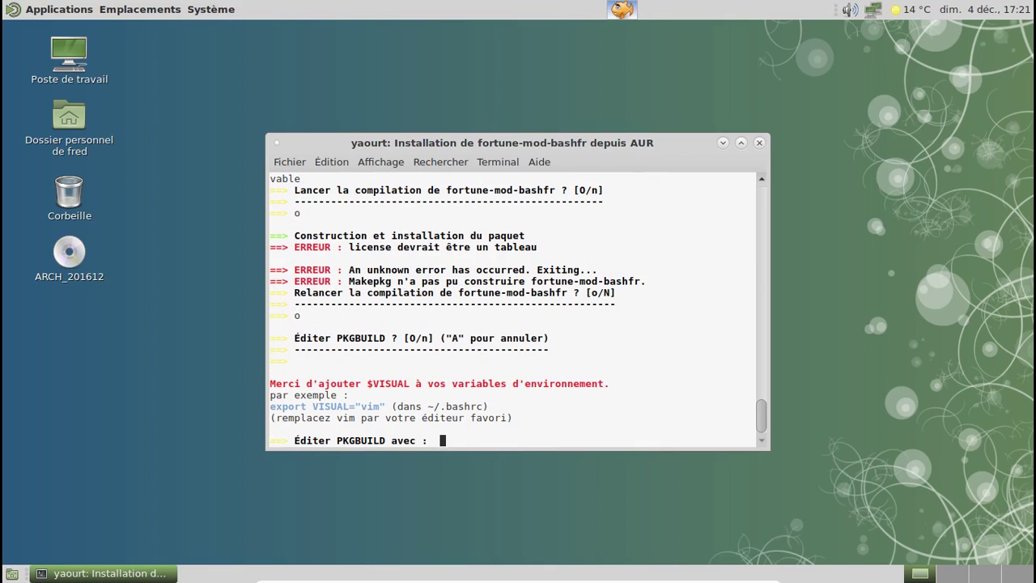
{"action": "type", "text": "nano"}
{"action": "key", "text": "Return"}
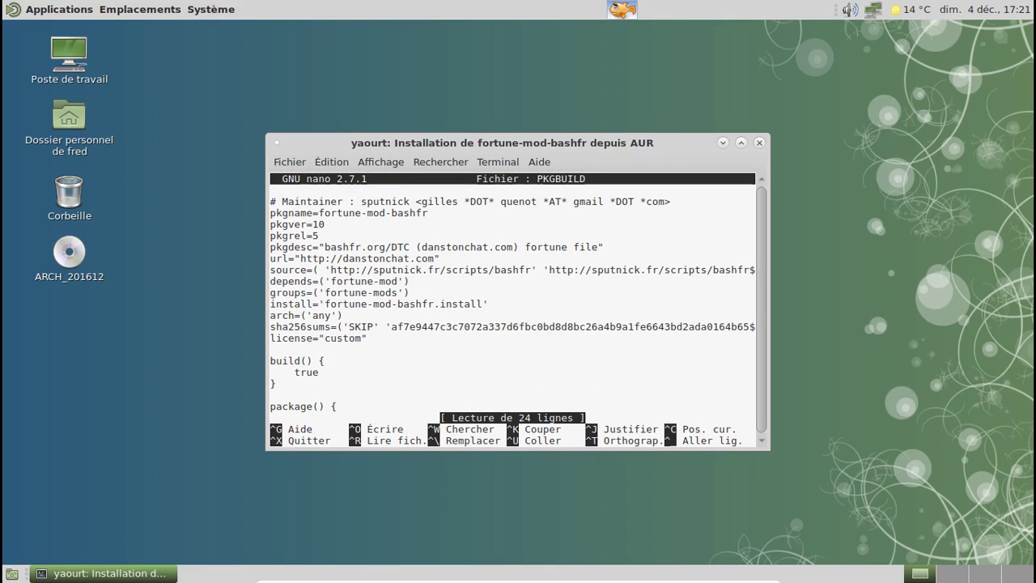
Wrap the install value in PKGBUILD in parentheses as ('fortune-mod-bashfr.install'), then save the file and exit nano
{"action": "key", "text": "Down"}
{"action": "key", "text": "Down"}
{"action": "key", "text": "Down"}
{"action": "key", "text": "Down"}
{"action": "key", "text": "Down"}
{"action": "key", "text": "Down"}
{"action": "key", "text": "Down"}
{"action": "key", "text": "Down"}
{"action": "key", "text": "Down"}
{"action": "key", "text": "Down"}
{"action": "key", "text": "Down"}
{"action": "key", "text": "Down"}
{"action": "key", "text": "Up"}
{"action": "key", "text": "Up"}
{"action": "key", "text": "Up"}
{"action": "key", "text": "Right"}
{"action": "key", "text": "Right"}
{"action": "key", "text": "Right"}
{"action": "key", "text": "Right"}
{"action": "key", "text": "Right"}
{"action": "key", "text": "Right"}
{"action": "key", "text": "Right"}
{"action": "key", "text": "Right"}
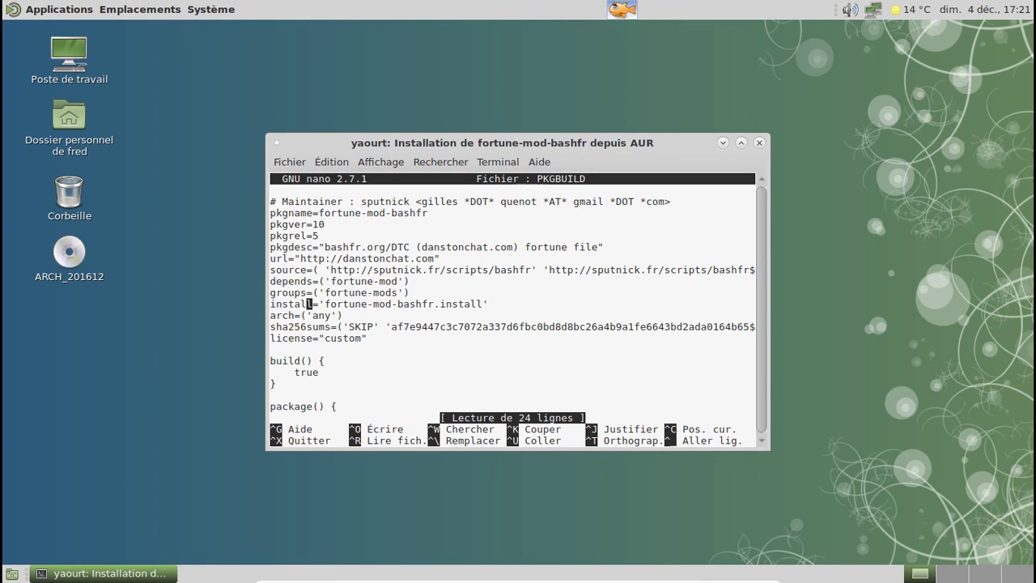
{"action": "type", "text": "("}
{"action": "key", "text": "End"}
{"action": "type", "text": ")"}
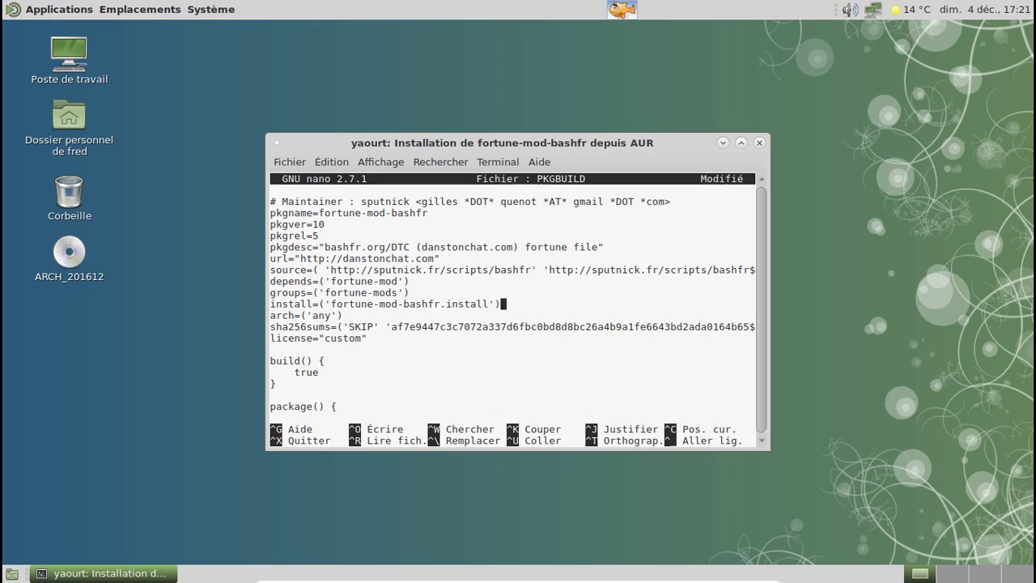
{"action": "key", "text": "ctrl+x"}
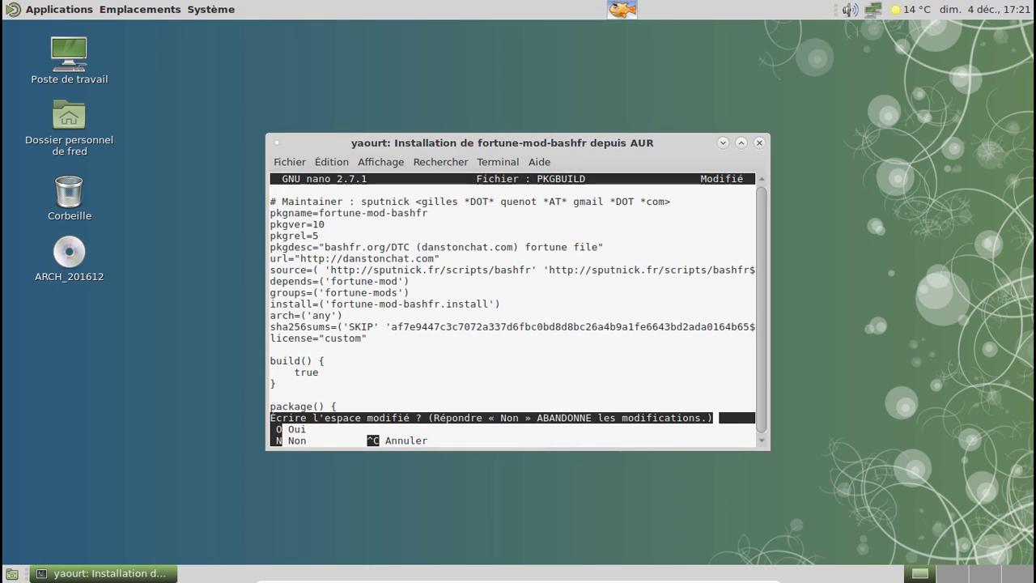
{"action": "key", "text": "o"}
{"action": "key", "text": "Return"}
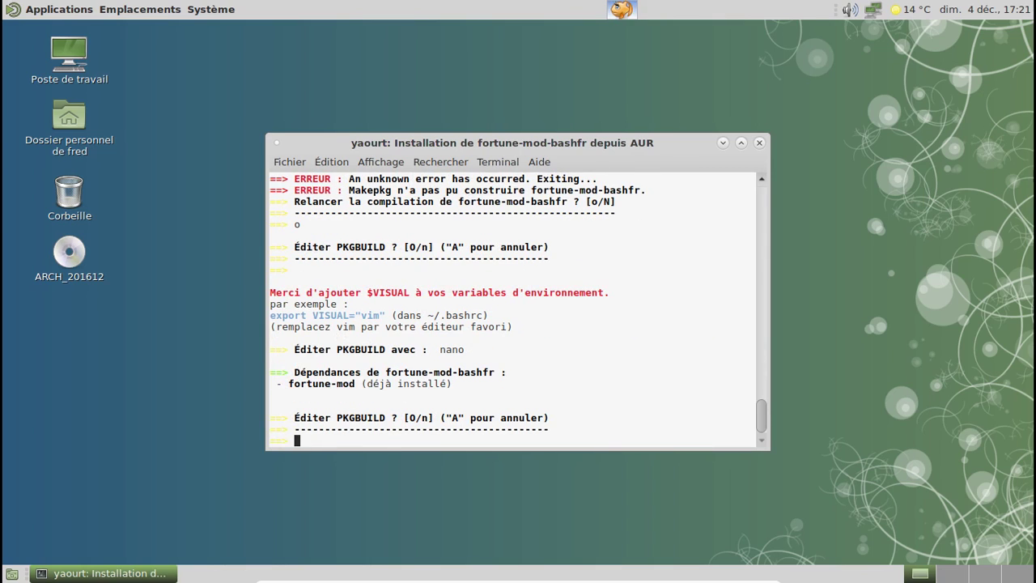
Decline editing PKGBUILD again, view fortune-mod-bashfr.install without changing it, and start the compilation
{"action": "type", "text": "n"}
{"action": "key", "text": "Return"}
{"action": "key", "text": "Return"}
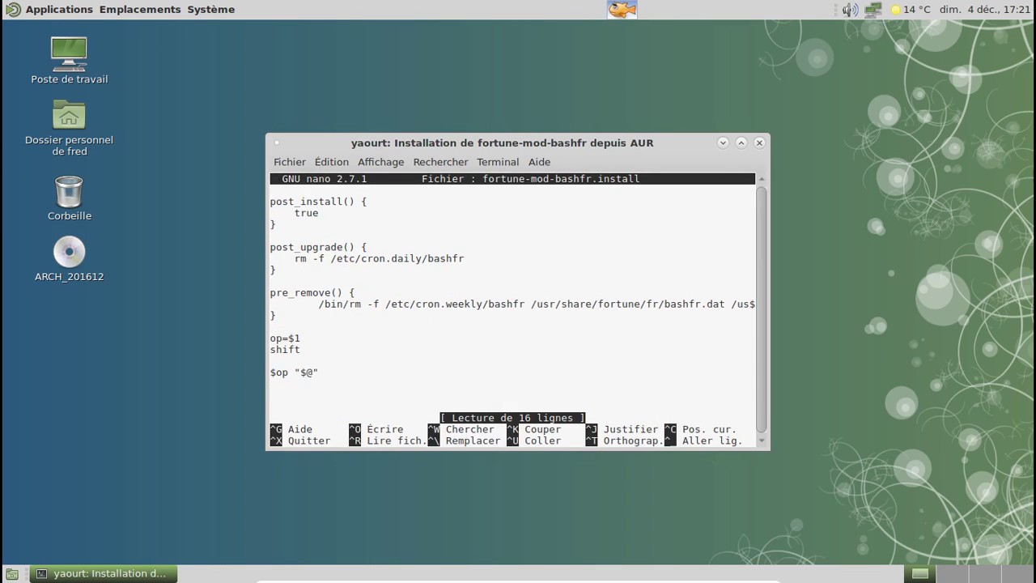
{"action": "key", "text": "ctrl+x"}
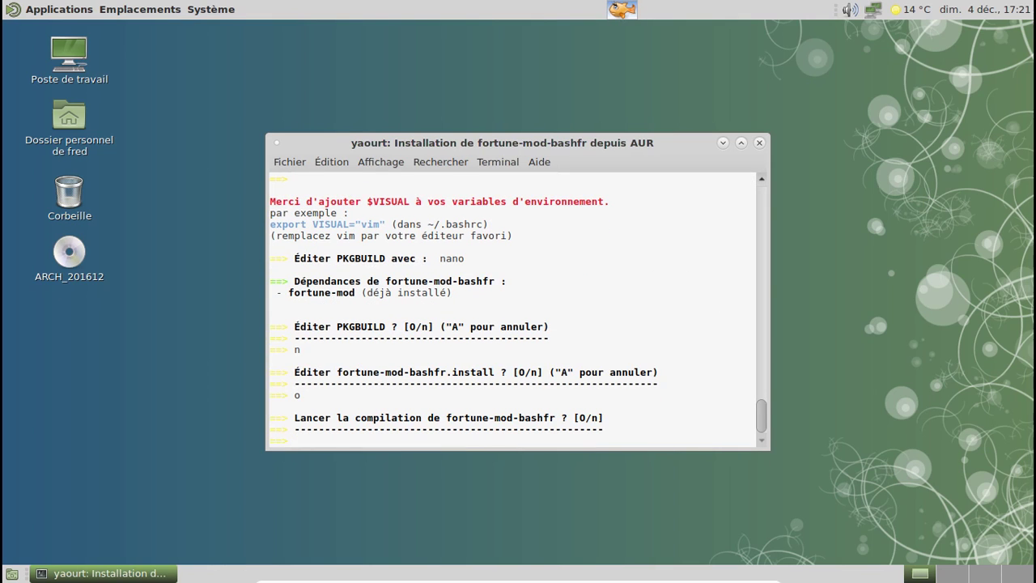
{"action": "type", "text": "o"}
{"action": "key", "text": "Return"}
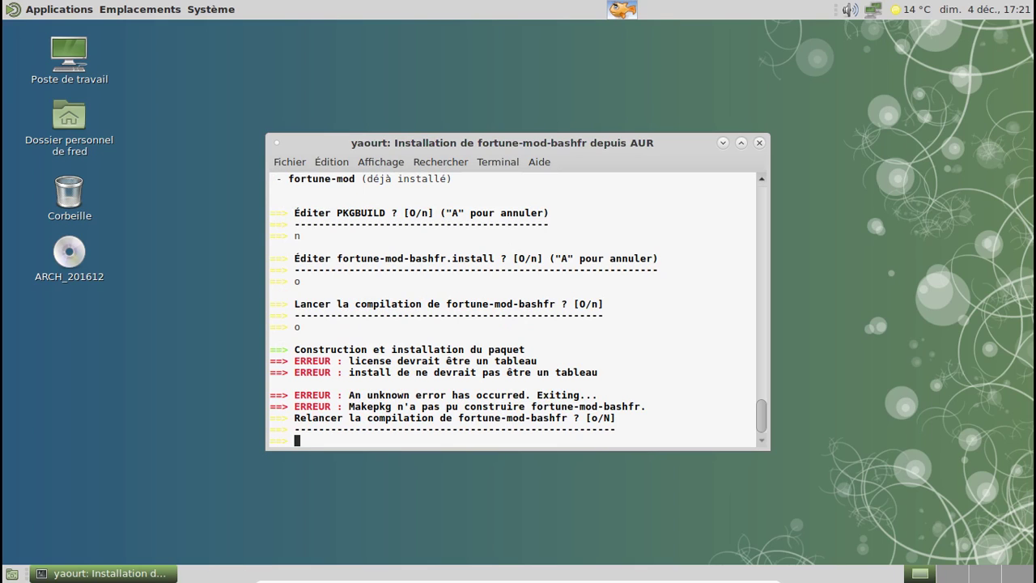
Restart the fortune-mod-bashfr compilation and reopen PKGBUILD for editing
{"action": "type", "text": "o"}
{"action": "key", "text": "Return"}
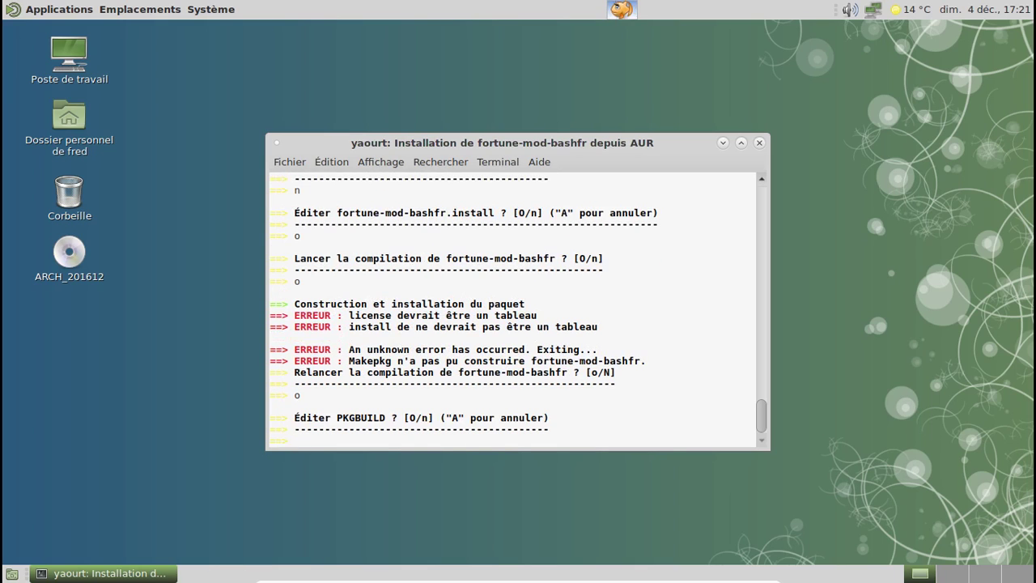
{"action": "type", "text": "o"}
{"action": "key", "text": "Return"}
Split the source entry in PKGBUILD so that the second URL, for bashfr-cron, starts on its own line
{"action": "key", "text": "Down"}
{"action": "key", "text": "Down"}
{"action": "key", "text": "Down"}
{"action": "key", "text": "Down"}
{"action": "key", "text": "Down"}
{"action": "key", "text": "Down"}
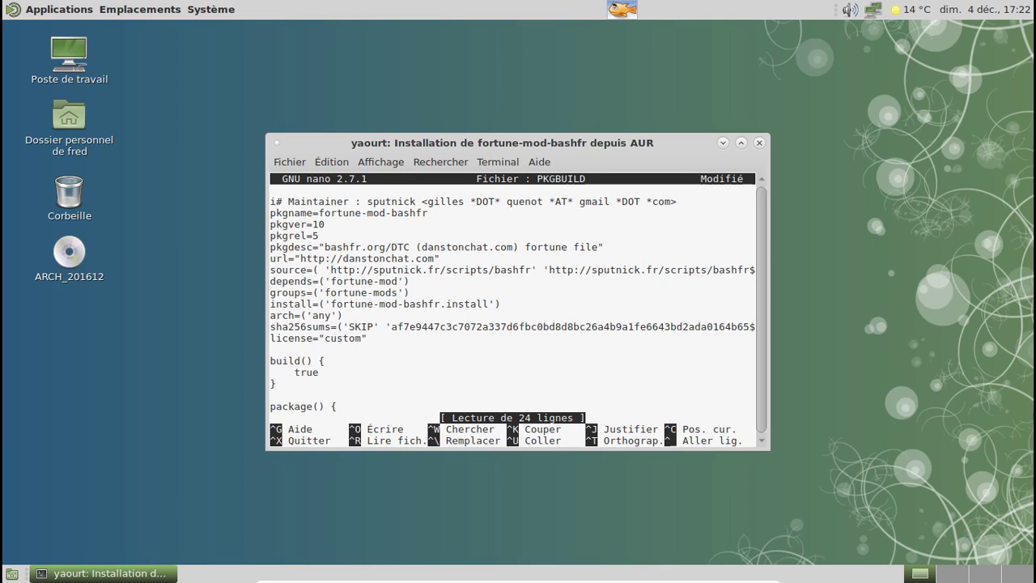
{"action": "key", "text": "Right"}
{"action": "key", "text": "Right"}
{"action": "key", "text": "Right"}
{"action": "key", "text": "Right"}
{"action": "key", "text": "Right"}
{"action": "key", "text": "Right"}
{"action": "key", "text": "Right"}
{"action": "key", "text": "Right"}
{"action": "key", "text": "Right"}
{"action": "key", "text": "Right"}
{"action": "key", "text": "Right"}
{"action": "key", "text": "Right"}
{"action": "key", "text": "Right"}
{"action": "key", "text": "Right"}
{"action": "key", "text": "Right"}
{"action": "key", "text": "Right"}
{"action": "key", "text": "Right"}
{"action": "key", "text": "Right"}
{"action": "key", "text": "Right"}
{"action": "key", "text": "Right"}
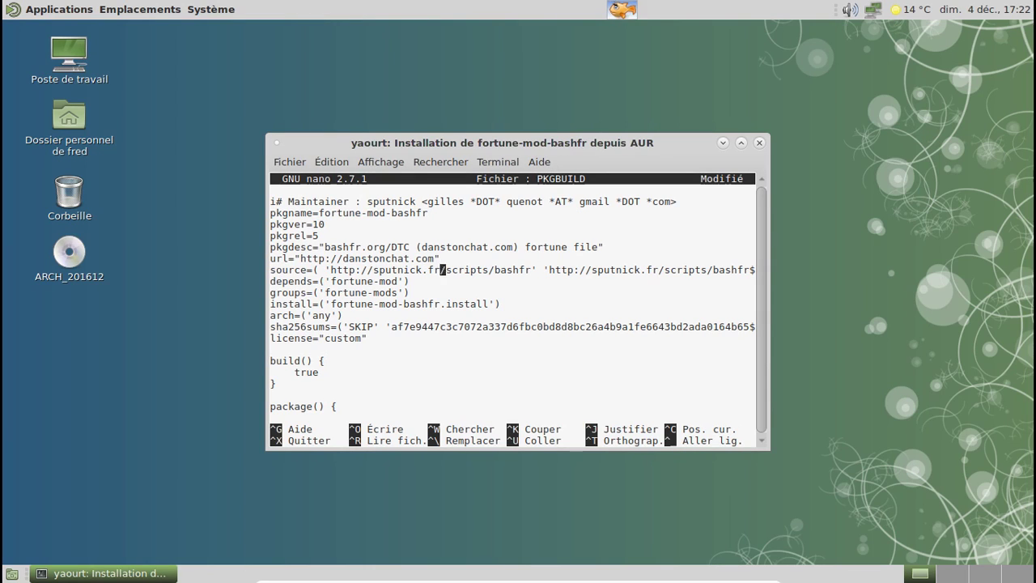
{"action": "key", "text": "Right"}
{"action": "key", "text": "Right"}
{"action": "key", "text": "Right"}
{"action": "key", "text": "Right"}
{"action": "key", "text": "Right"}
{"action": "key", "text": "Left"}
{"action": "key", "text": "Left"}
{"action": "key", "text": "Left"}
{"action": "key", "text": "Return"}
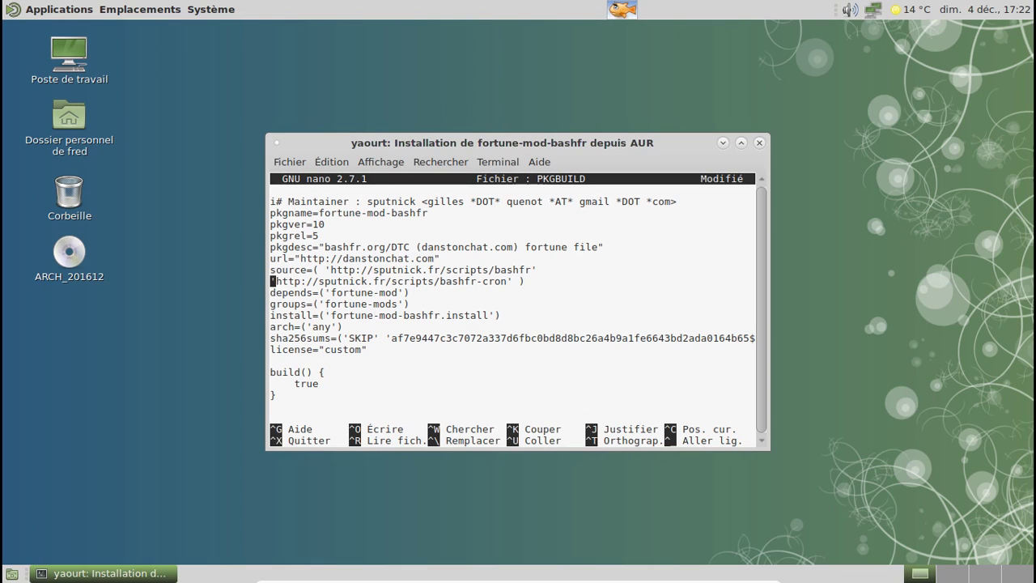
Examine the rest of PKGBUILD down to the end of the package() function
{"action": "key", "text": "Down"}
{"action": "key", "text": "Down"}
{"action": "key", "text": "Down"}
{"action": "key", "text": "Down"}
{"action": "key", "text": "Down"}
{"action": "key", "text": "Down"}
{"action": "key", "text": "Down"}
{"action": "key", "text": "Down"}
{"action": "key", "text": "Down"}
{"action": "key", "text": "Down"}
{"action": "key", "text": "Down"}
{"action": "key", "text": "Down"}
{"action": "key", "text": "Down"}
{"action": "key", "text": "Down"}
{"action": "key", "text": "Down"}
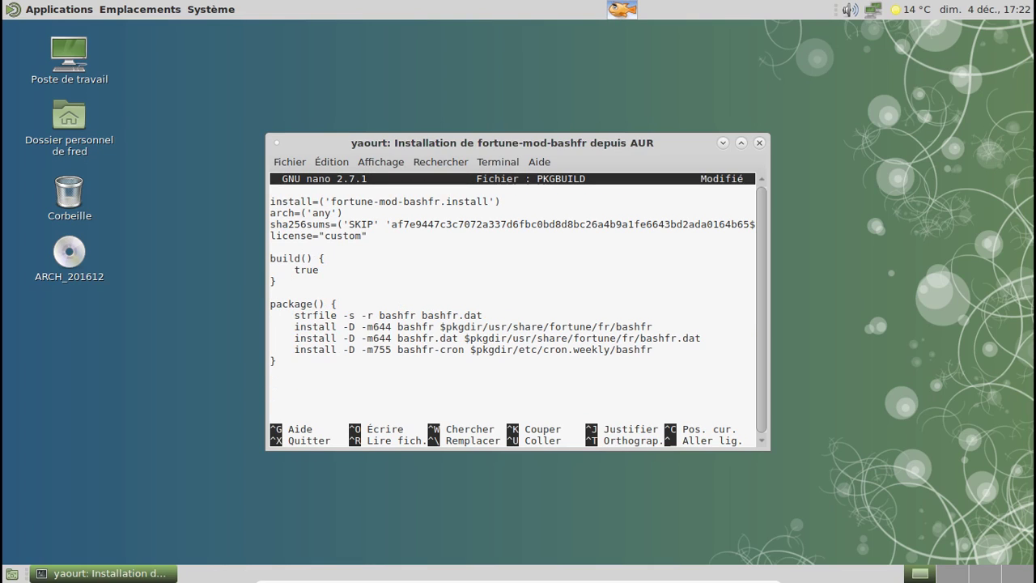
Split the sha256sums entry in PKGBUILD so that the second checksum starts on its own line after 'SKIP'
{"action": "key", "text": "Up"}
{"action": "key", "text": "Up"}
{"action": "key", "text": "Up"}
{"action": "key", "text": "Up"}
{"action": "key", "text": "Up"}
{"action": "key", "text": "Up"}
{"action": "key", "text": "Up"}
{"action": "key", "text": "Up"}
{"action": "key", "text": "Up"}
{"action": "key", "text": "Up"}
{"action": "key", "text": "Down"}
{"action": "key", "text": "Right"}
{"action": "key", "text": "Right"}
{"action": "key", "text": "Right"}
{"action": "key", "text": "Right"}
{"action": "key", "text": "Right"}
{"action": "key", "text": "Right"}
{"action": "key", "text": "Right"}
{"action": "key", "text": "Right"}
{"action": "key", "text": "Right"}
{"action": "key", "text": "Right"}
{"action": "key", "text": "Right"}
{"action": "key", "text": "Right"}
{"action": "key", "text": "Right"}
{"action": "key", "text": "Right"}
{"action": "key", "text": "Right"}
{"action": "key", "text": "Right"}
{"action": "key", "text": "Right"}
{"action": "key", "text": "Right"}
{"action": "key", "text": "Return"}
Review PKGBUILD from the sha256sums entry up to the maintainer comment and back down to the build() function
{"action": "key", "text": "Up"}
{"action": "key", "text": "Up"}
{"action": "key", "text": "Up"}
{"action": "key", "text": "Up"}
{"action": "key", "text": "Up"}
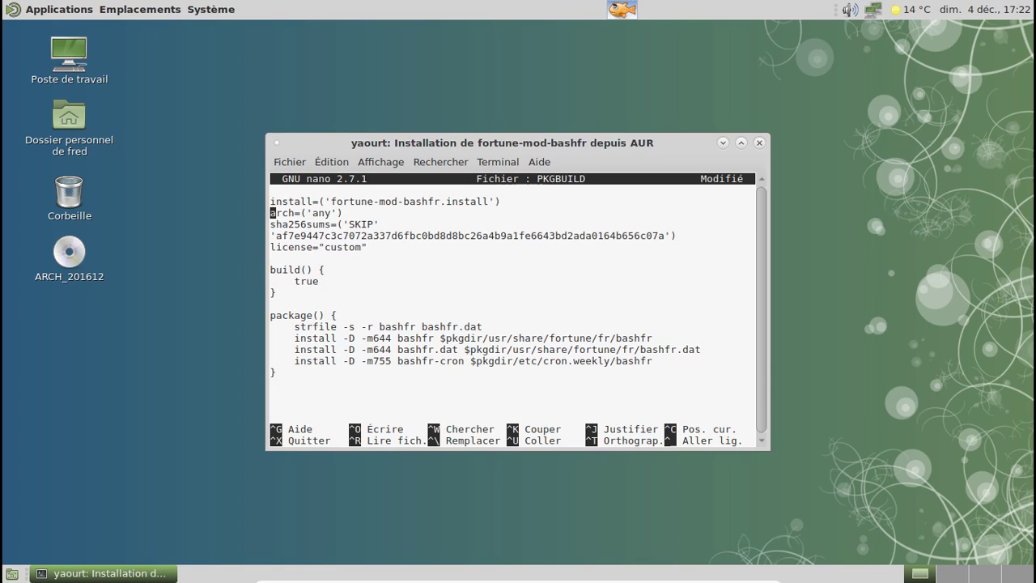
{"action": "key", "text": "Up"}
{"action": "key", "text": "Up"}
{"action": "key", "text": "Up"}
{"action": "key", "text": "Up"}
{"action": "key", "text": "Up"}
{"action": "key", "text": "Up"}
{"action": "key", "text": "Up"}
{"action": "key", "text": "Up"}
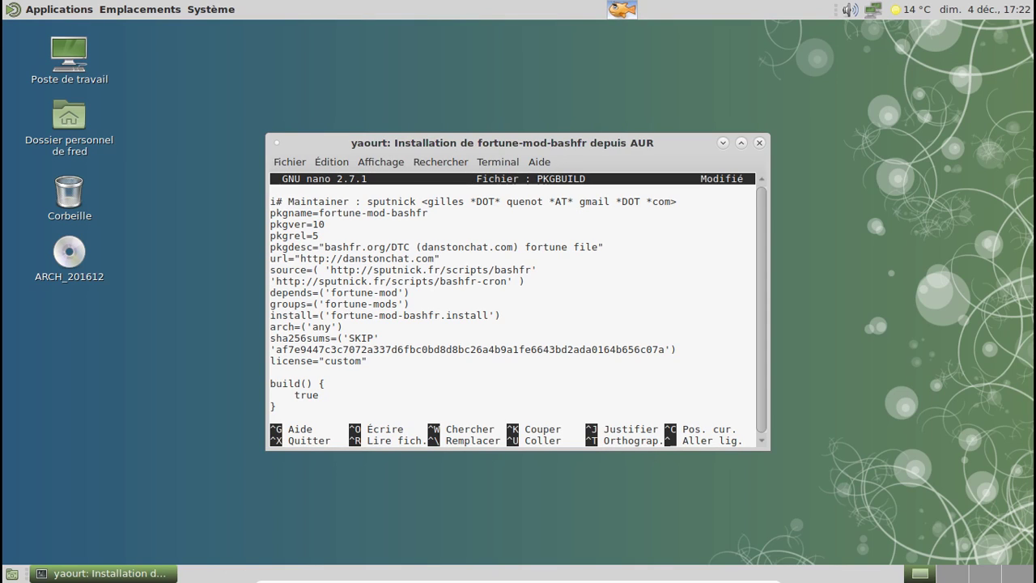
{"action": "key", "text": "Down"}
{"action": "key", "text": "Down"}
{"action": "key", "text": "Down"}
{"action": "key", "text": "Down"}
{"action": "key", "text": "Down"}
{"action": "key", "text": "Down"}
{"action": "key", "text": "Down"}
{"action": "key", "text": "Down"}
{"action": "key", "text": "Down"}
{"action": "key", "text": "Down"}
{"action": "key", "text": "Down"}
{"action": "key", "text": "Down"}
{"action": "key", "text": "Down"}
{"action": "key", "text": "Down"}
Save the modified PKGBUILD under its existing name and leave nano
{"action": "key", "text": "ctrl+x"}
{"action": "key", "text": "o"}
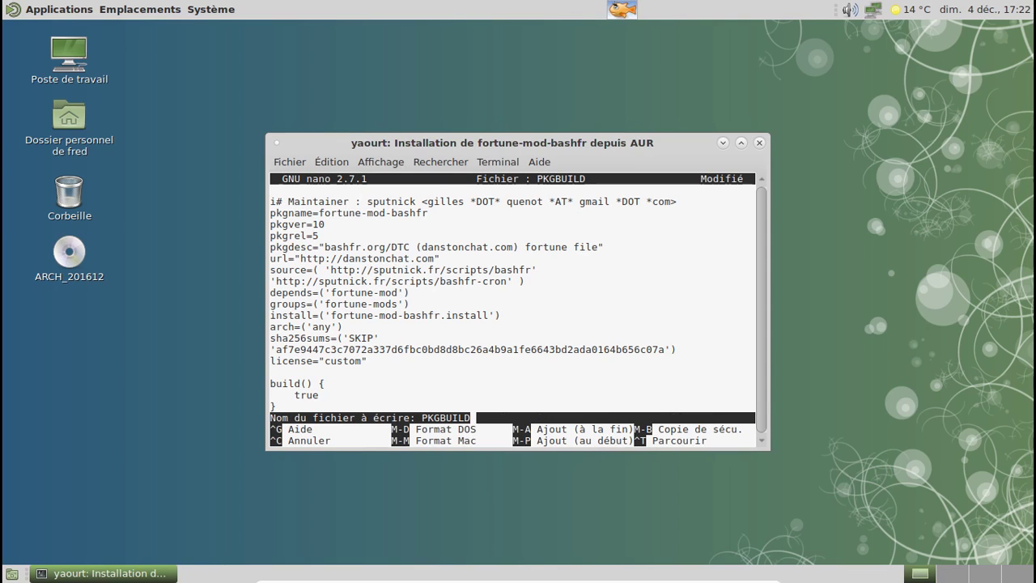
{"action": "key", "text": "Return"}
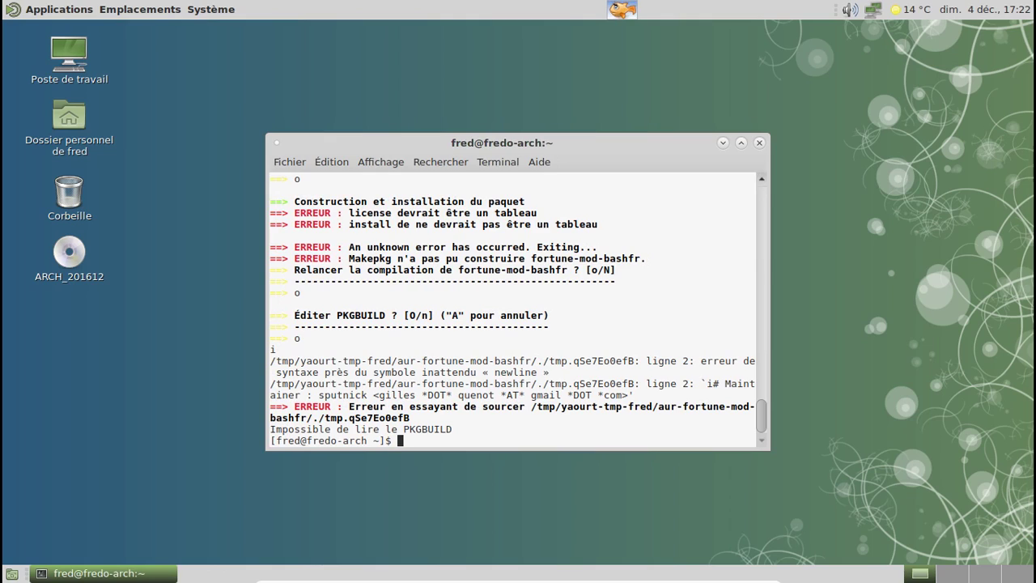
Download the package's source files from AUR with yaourt -G fortune-mod-bashfr
{"action": "key", "text": "Up"}
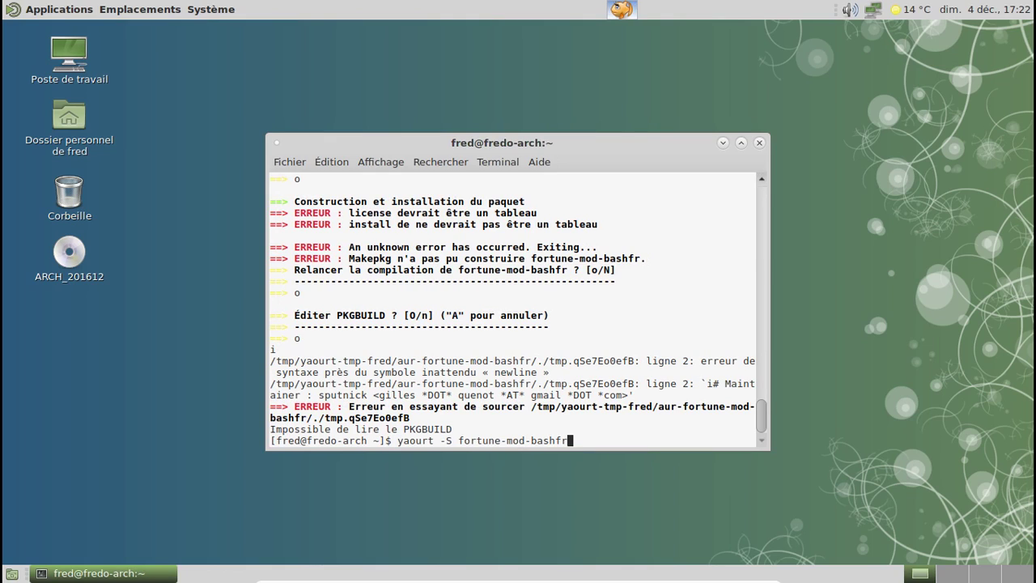
{"action": "key", "text": "Left"}
{"action": "key", "text": "Left"}
{"action": "key", "text": "Left"}
{"action": "key", "text": "Left"}
{"action": "key", "text": "Left"}
{"action": "key", "text": "Left"}
{"action": "key", "text": "Left"}
{"action": "key", "text": "Left"}
{"action": "key", "text": "Left"}
{"action": "key", "text": "Left"}
{"action": "key", "text": "Left"}
{"action": "key", "text": "Left"}
{"action": "key", "text": "Left"}
{"action": "key", "text": "Left"}
{"action": "key", "text": "Left"}
{"action": "key", "text": "Left"}
{"action": "key", "text": "Left"}
{"action": "key", "text": "Left"}
{"action": "key", "text": "BackSpace"}
{"action": "type", "text": "G"}
{"action": "key", "text": "Return"}
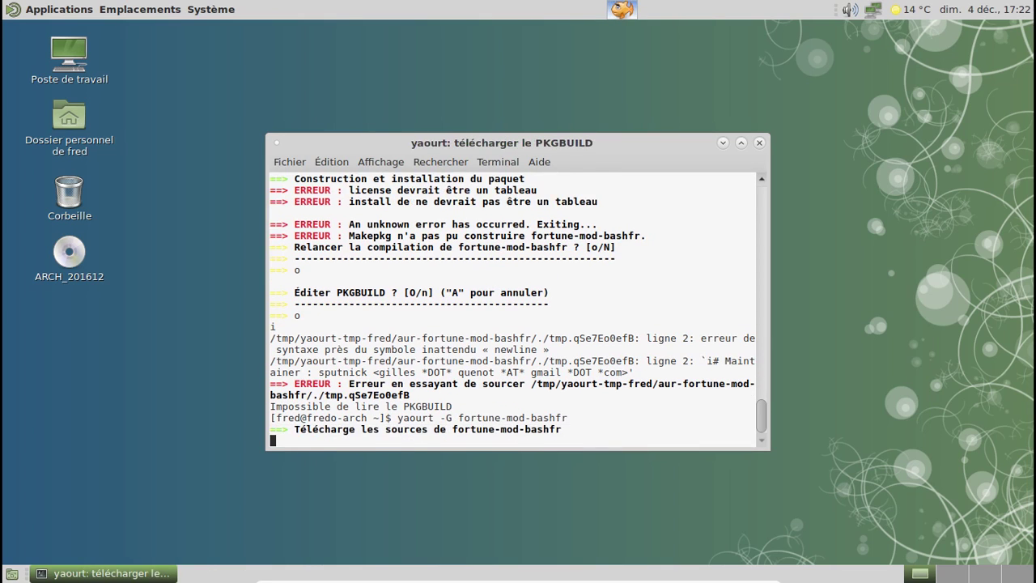
Change into the fortune-mod-bashfr directory and briefly view its PKGBUILD in nano, leaving it unchanged
{"action": "type", "text": "cd f"}
{"action": "key", "text": "Tab"}
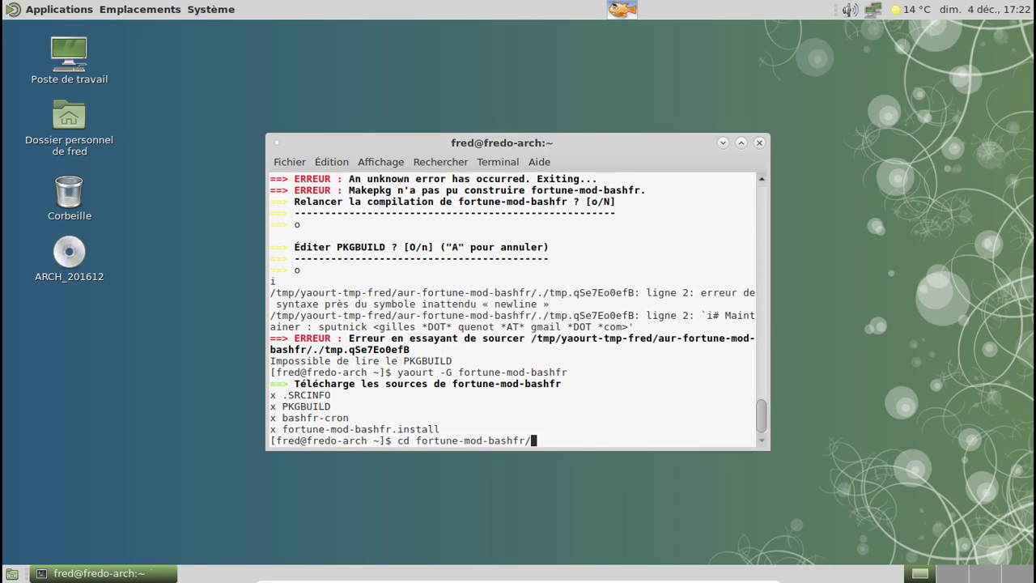
{"action": "key", "text": "Return"}
{"action": "type", "text": "nano PKGBUILD"}
{"action": "key", "text": "Return"}
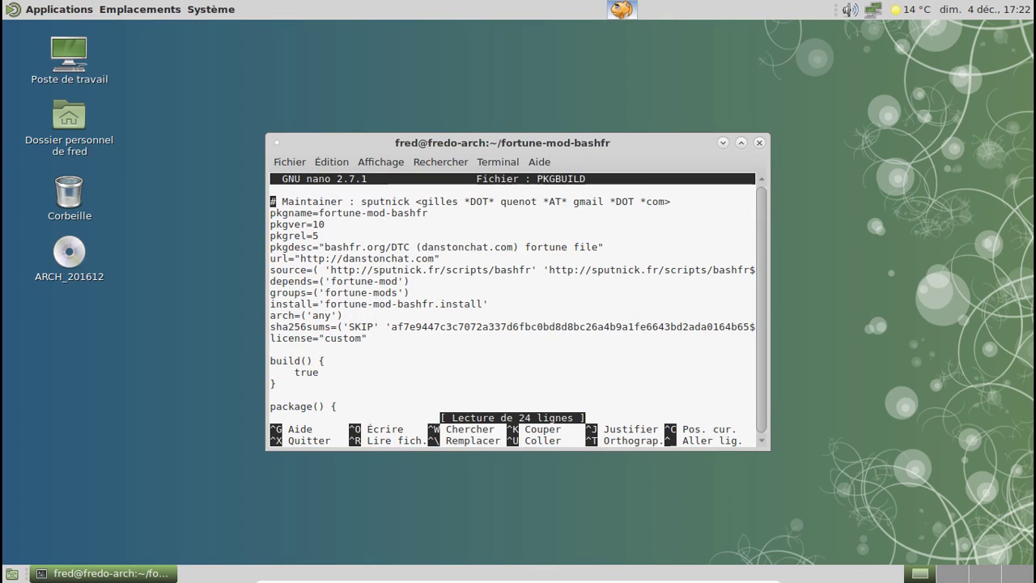
{"action": "key", "text": "ctrl+x"}
Open PKGBUILD in the Pluma text editor as a background process with pluma PKGBUILD &
{"action": "key", "text": "Up"}
{"action": "key", "text": "ctrl+Left"}
{"action": "key", "text": "Left"}
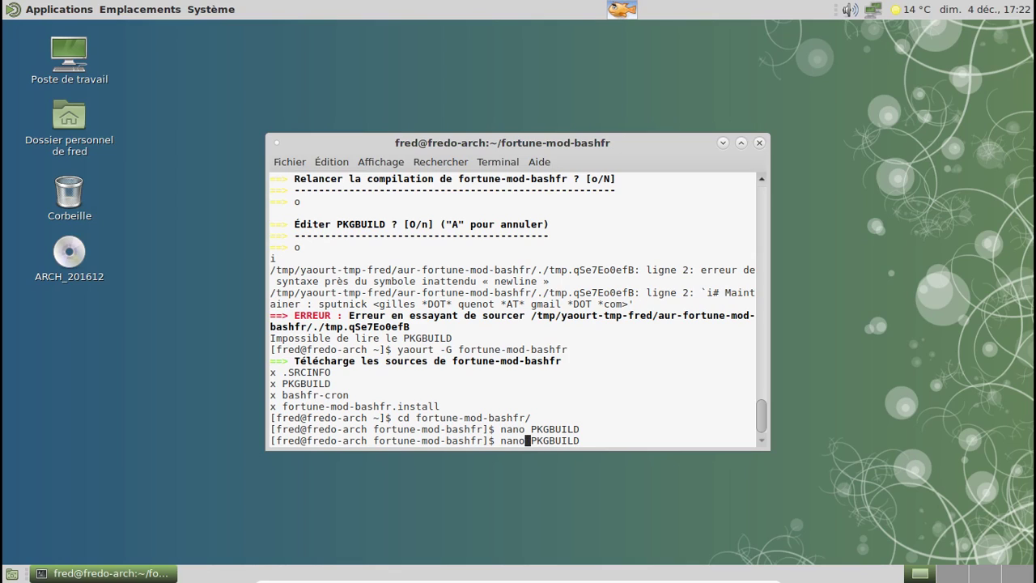
{"action": "key", "text": "BackSpace"}
{"action": "key", "text": "BackSpace"}
{"action": "key", "text": "BackSpace"}
{"action": "key", "text": "BackSpace"}
{"action": "type", "text": "plu"}
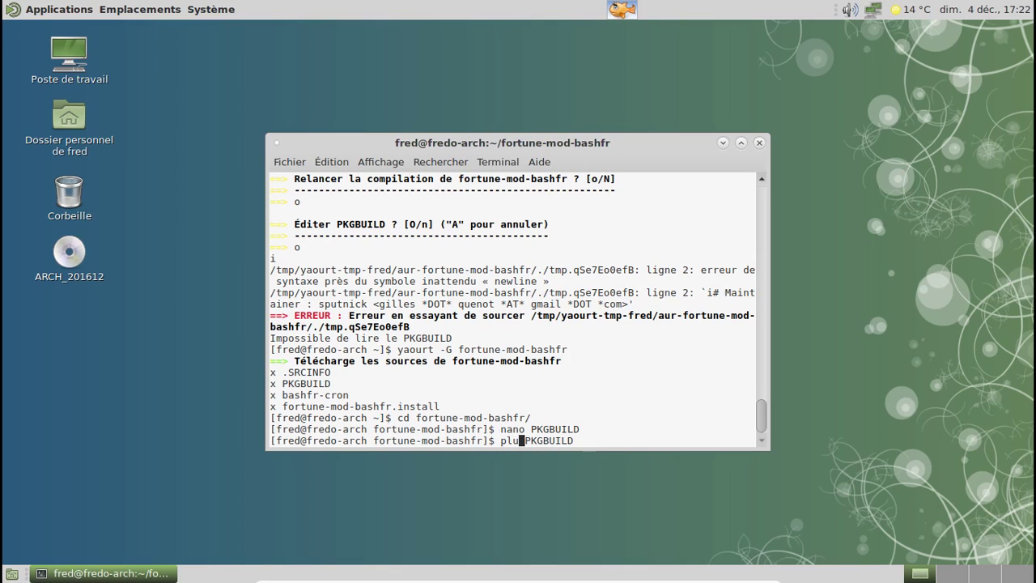
{"action": "type", "text": "ma"}
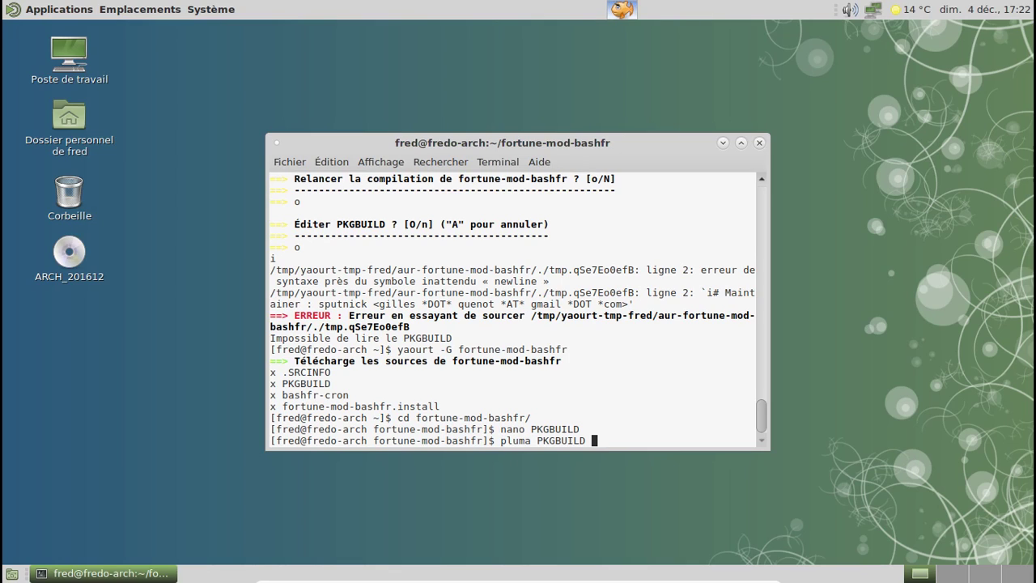
{"action": "key", "text": "End"}
{"action": "type", "text": "&"}
{"action": "key", "text": "Return"}
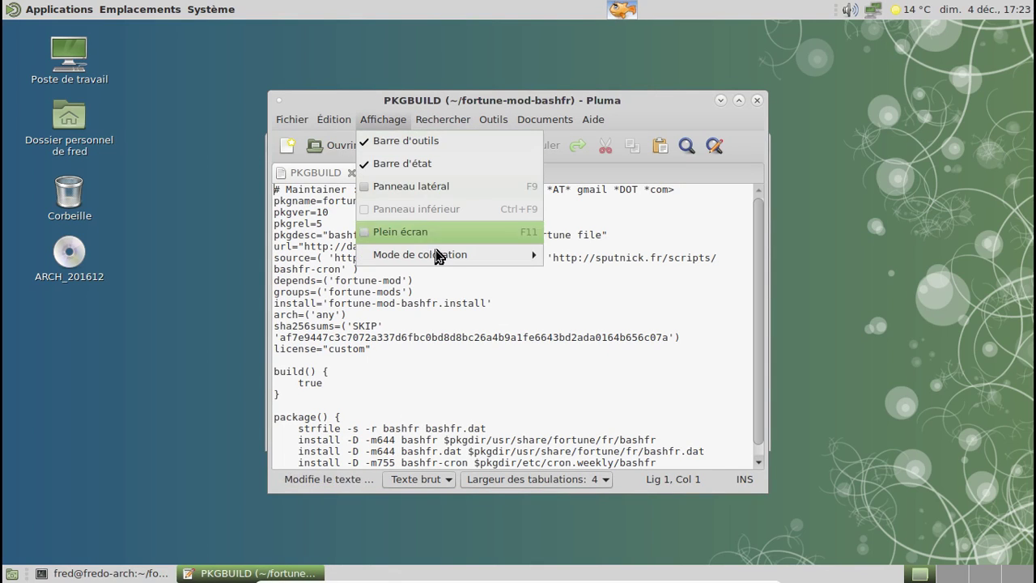
Set the syntax highlighting mode of PKGBUILD to the sh script language
{"action": "mouse_move", "coordinate": [439, 256]}
{"action": "mouse_move", "coordinate": [600, 280]}
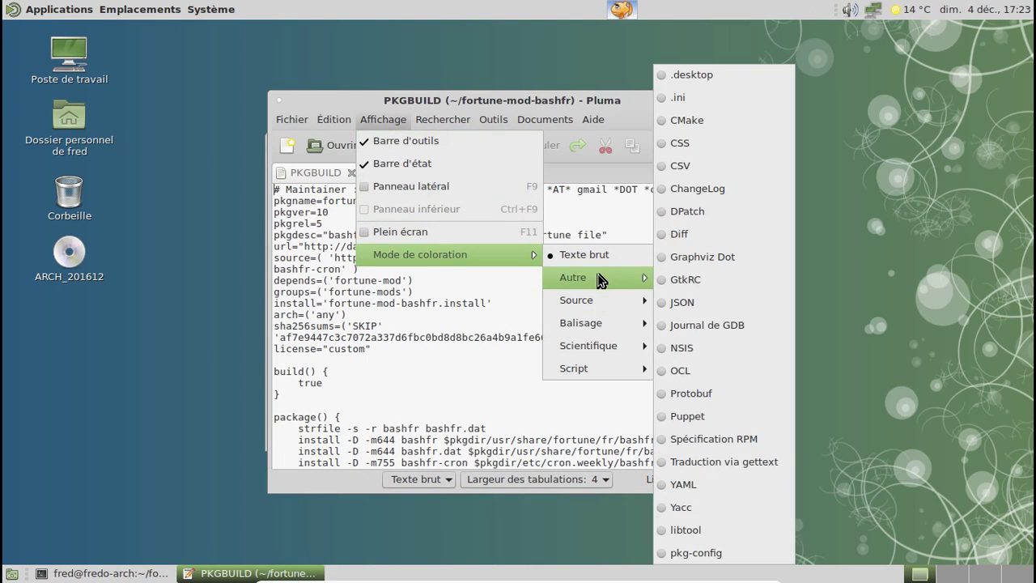
{"action": "mouse_move", "coordinate": [597, 300]}
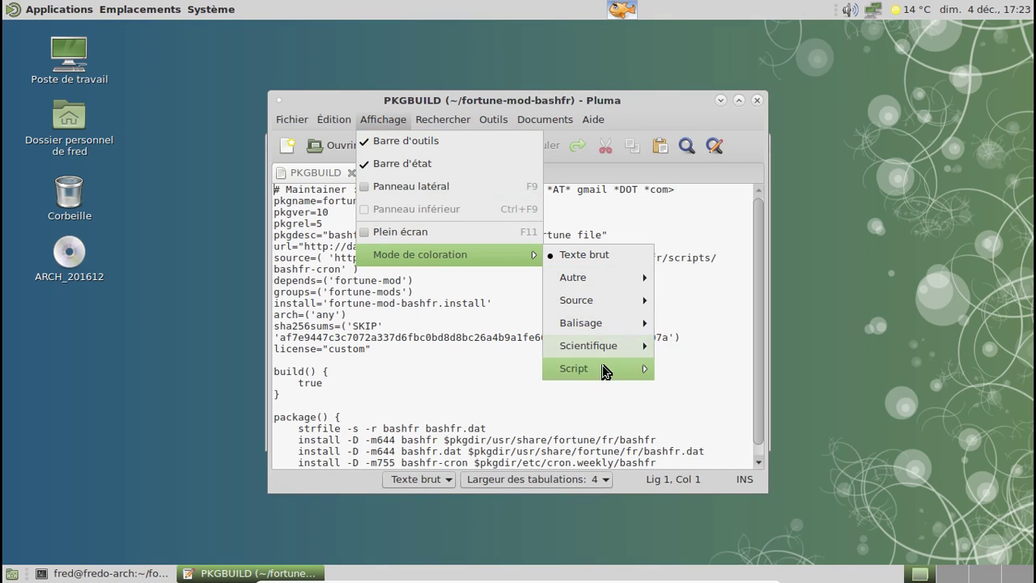
{"action": "mouse_move", "coordinate": [606, 368]}
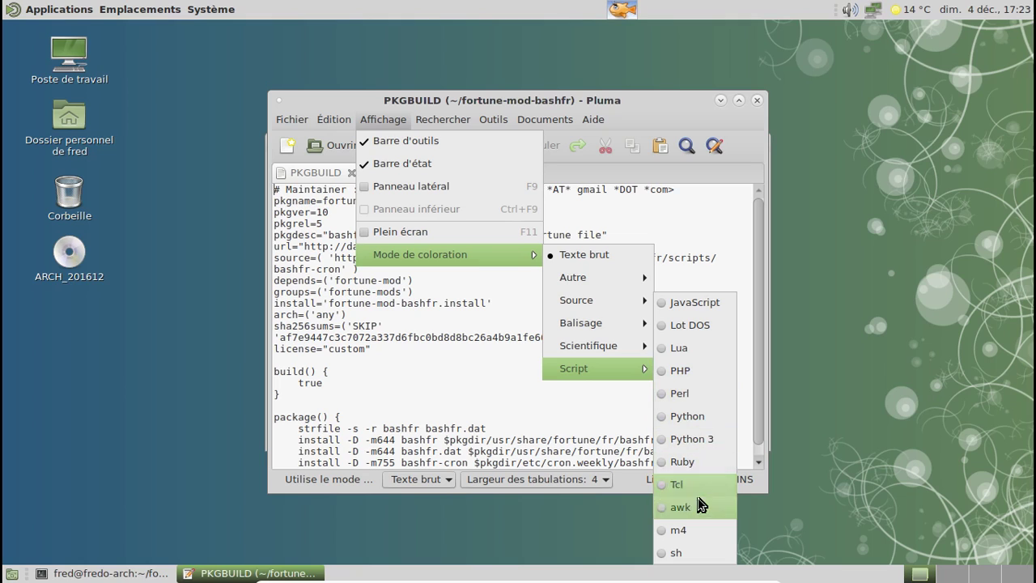
{"action": "left_click", "coordinate": [680, 552]}
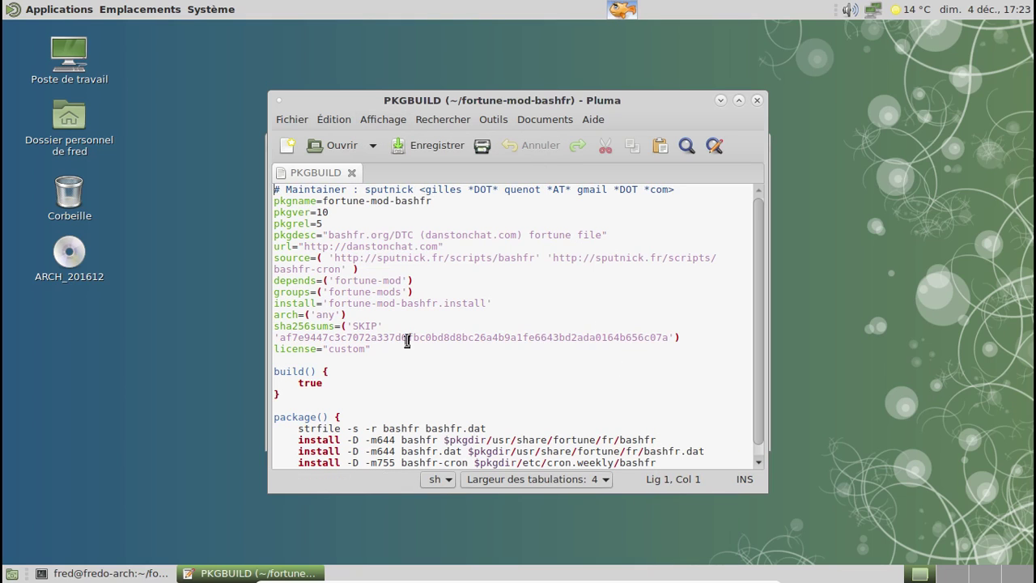
Remove the leading space inside the source array and write the license value as ("custom"), saving PKGBUILD and closing Pluma
{"action": "left_click", "coordinate": [330, 258]}
{"action": "key", "text": "BackSpace"}
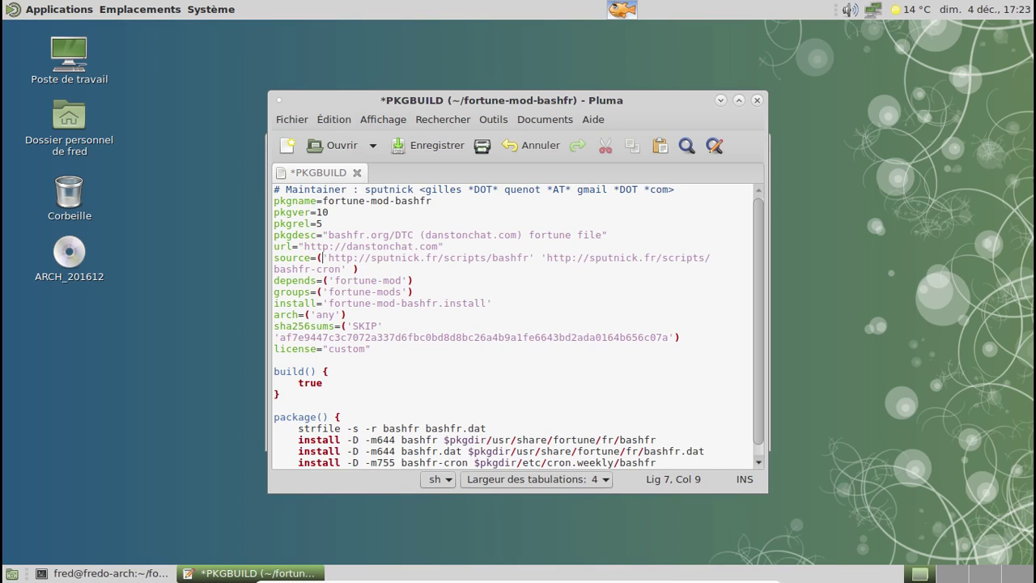
{"action": "left_click", "coordinate": [323, 348]}
{"action": "type", "text": "("}
{"action": "key", "text": "Right"}
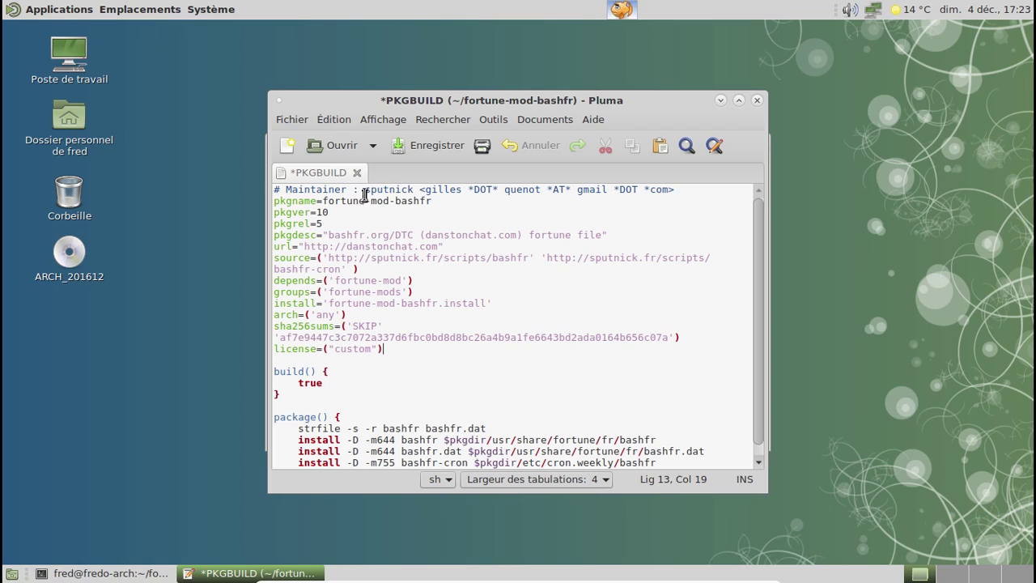
{"action": "left_click", "coordinate": [425, 146]}
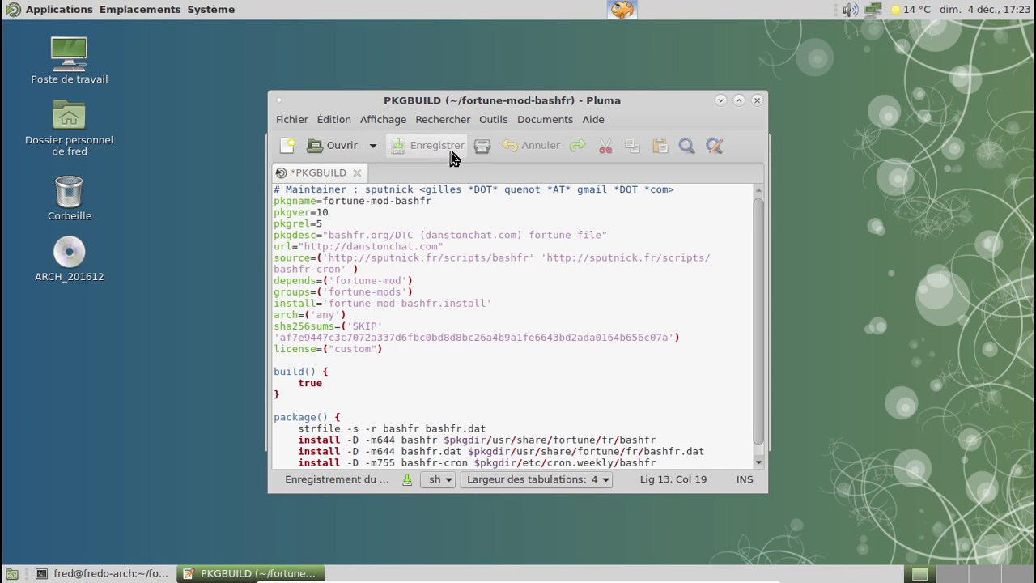
{"action": "left_click", "coordinate": [757, 100]}
Build the package with makepkg -si in the terminal and accept installing fortune-mod-bashfr
{"action": "key", "text": "Up"}
{"action": "key", "text": "BackSpace"}
{"action": "key", "text": "BackSpace"}
{"action": "key", "text": "BackSpace"}
{"action": "key", "text": "BackSpace"}
{"action": "key", "text": "BackSpace"}
{"action": "key", "text": "BackSpace"}
{"action": "key", "text": "BackSpace"}
{"action": "key", "text": "BackSpace"}
{"action": "key", "text": "BackSpace"}
{"action": "key", "text": "BackSpace"}
{"action": "key", "text": "BackSpace"}
{"action": "key", "text": "BackSpace"}
{"action": "key", "text": "BackSpace"}
{"action": "key", "text": "BackSpace"}
{"action": "key", "text": "BackSpace"}
{"action": "key", "text": "BackSpace"}
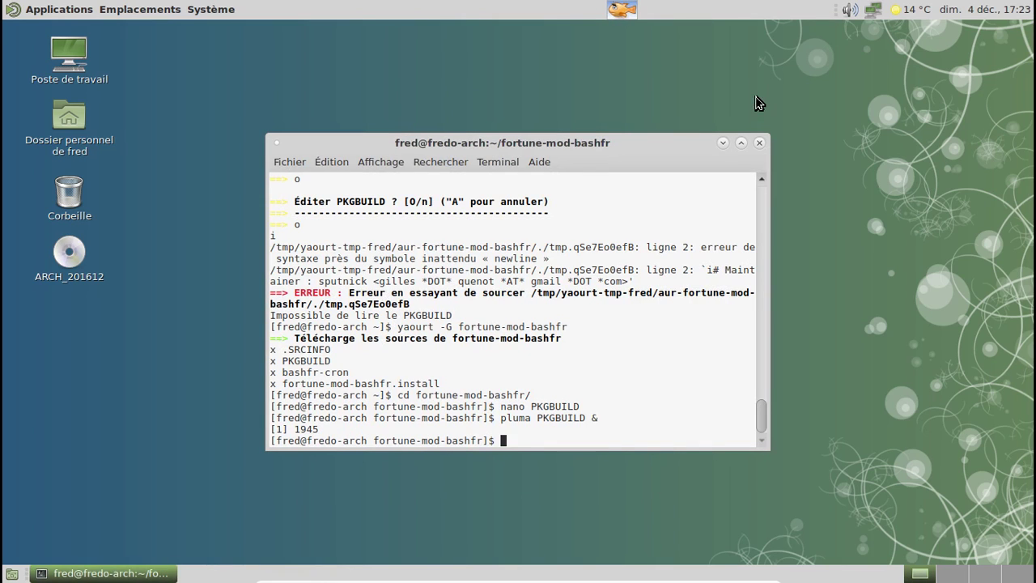
{"action": "type", "text": "makepkg -sio"}
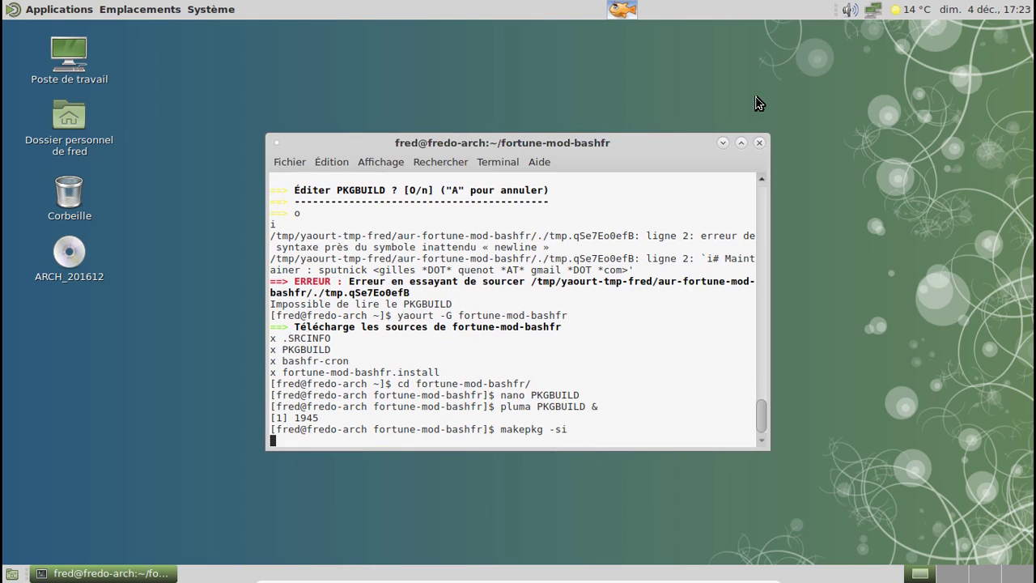
{"action": "key", "text": "Return"}
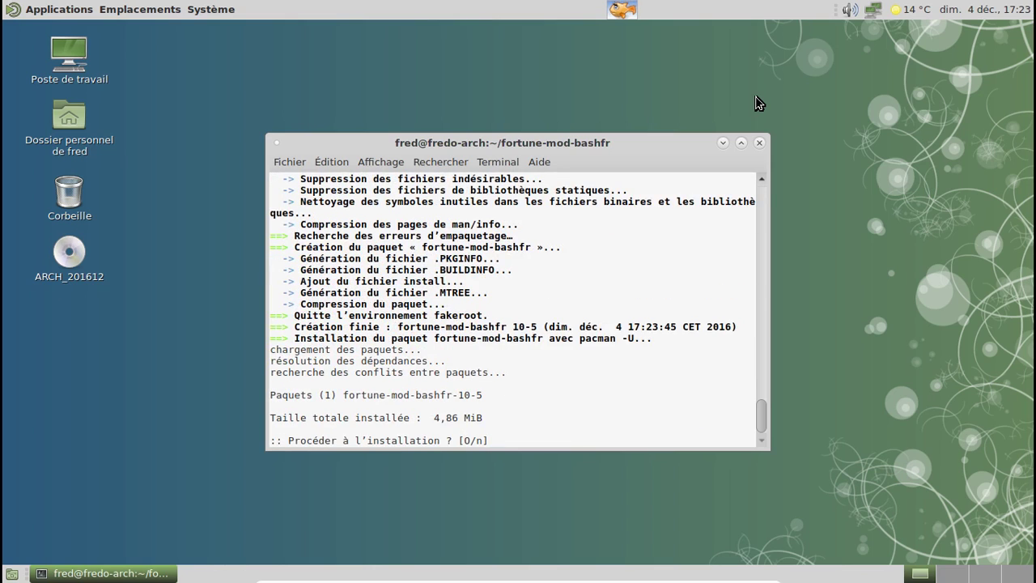
{"action": "key", "text": "Return"}
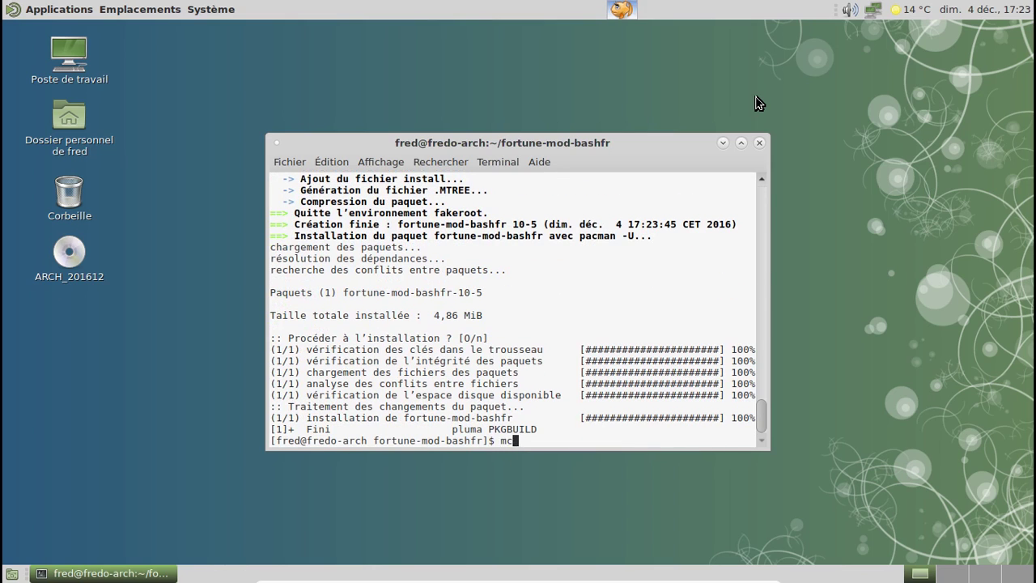
Browse the built package in mc down to pkg/fortune-mod-bashfr/usr/share/fortune/fr and highlight bashfr.dat
{"action": "type", "text": "mc"}
{"action": "key", "text": "Return"}
{"action": "key", "text": "Down"}
{"action": "key", "text": "Return"}
{"action": "key", "text": "Down"}
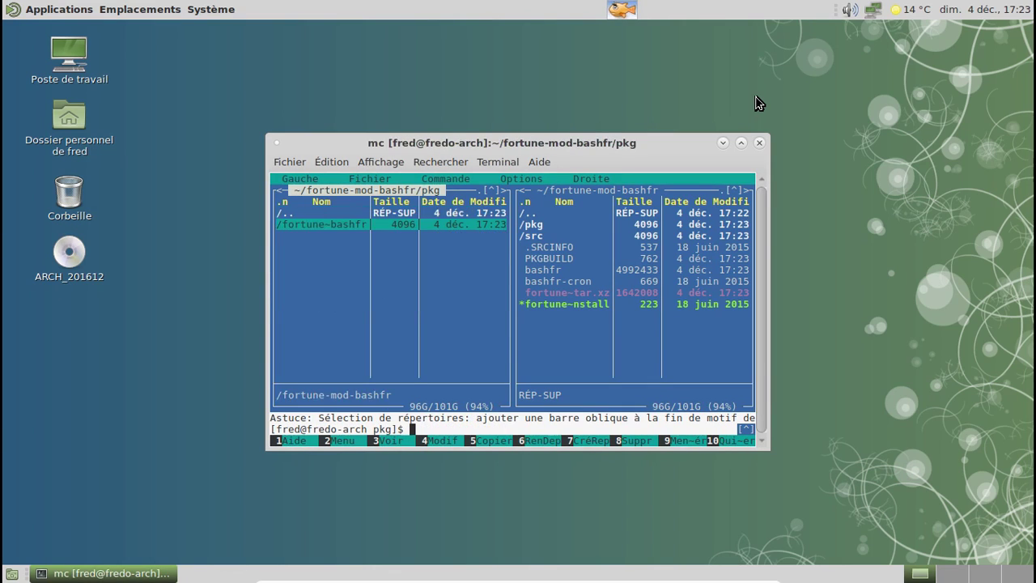
{"action": "key", "text": "Return"}
{"action": "key", "text": "Down"}
{"action": "key", "text": "Return"}
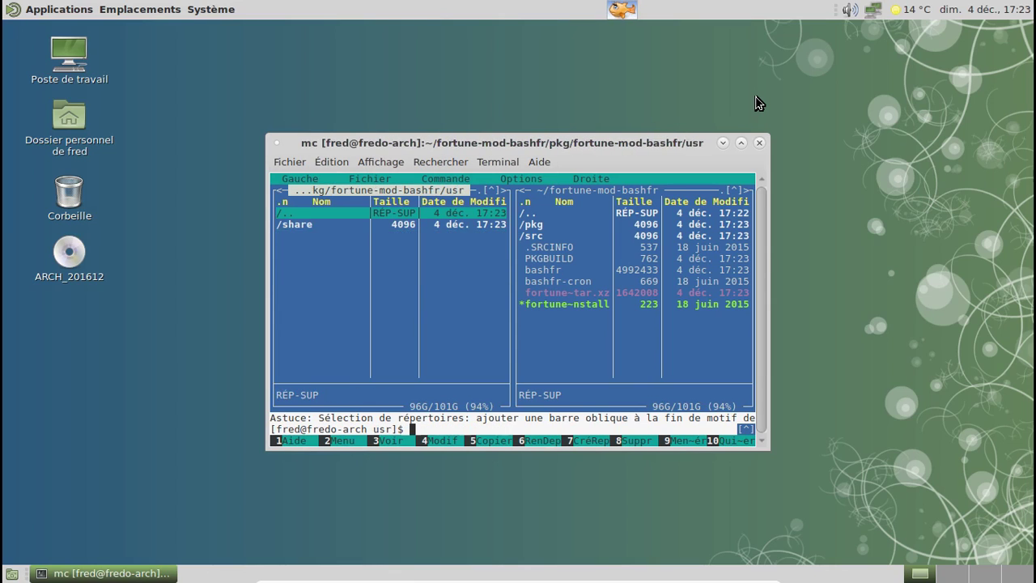
{"action": "key", "text": "Down"}
{"action": "key", "text": "Return"}
{"action": "key", "text": "Down"}
{"action": "key", "text": "Return"}
{"action": "key", "text": "Down"}
{"action": "key", "text": "Return"}
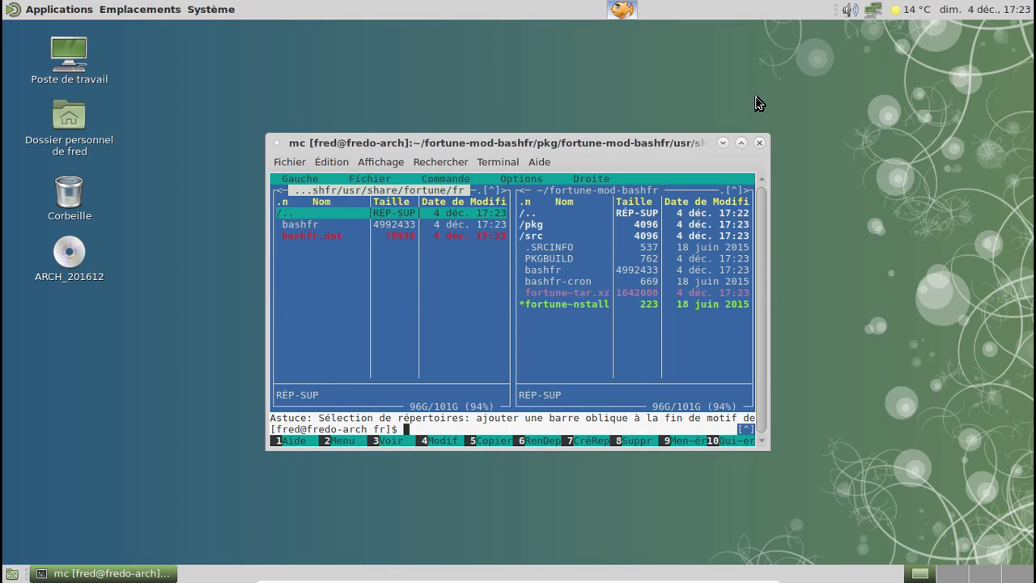
{"action": "key", "text": "Down"}
{"action": "key", "text": "Down"}
Have the fish applet on the desktop panel tell a fortune and read it through to its end
{"action": "right_click", "coordinate": [622, 9]}
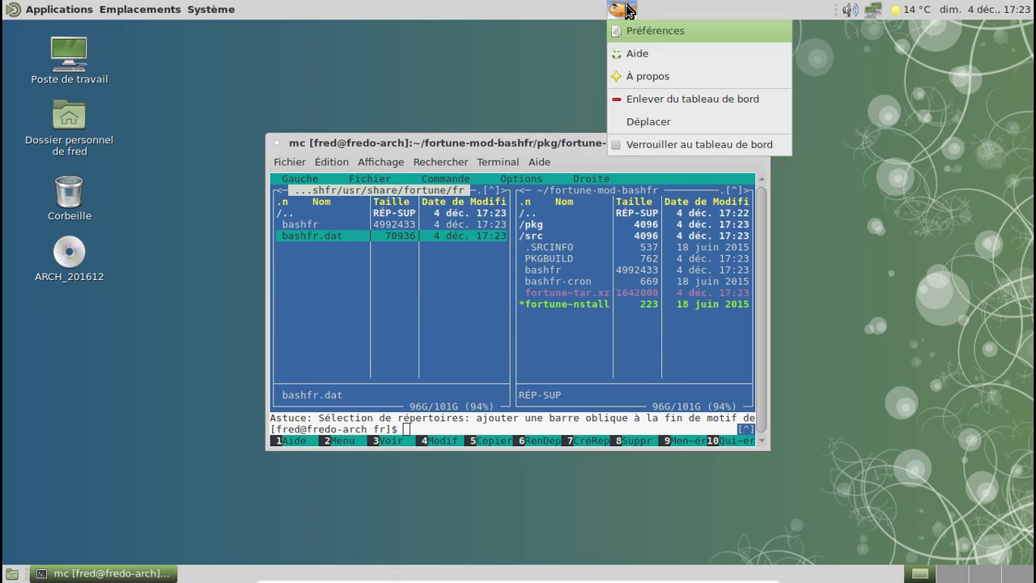
{"action": "left_click", "coordinate": [622, 9]}
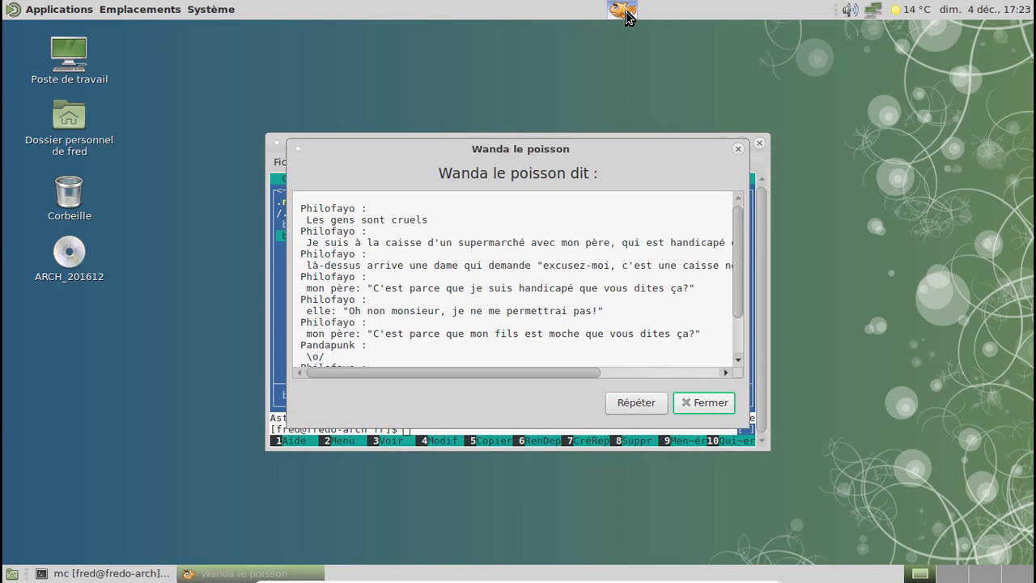
{"action": "scroll", "coordinate": [730, 324], "scroll_direction": "down", "scroll_amount": 2}
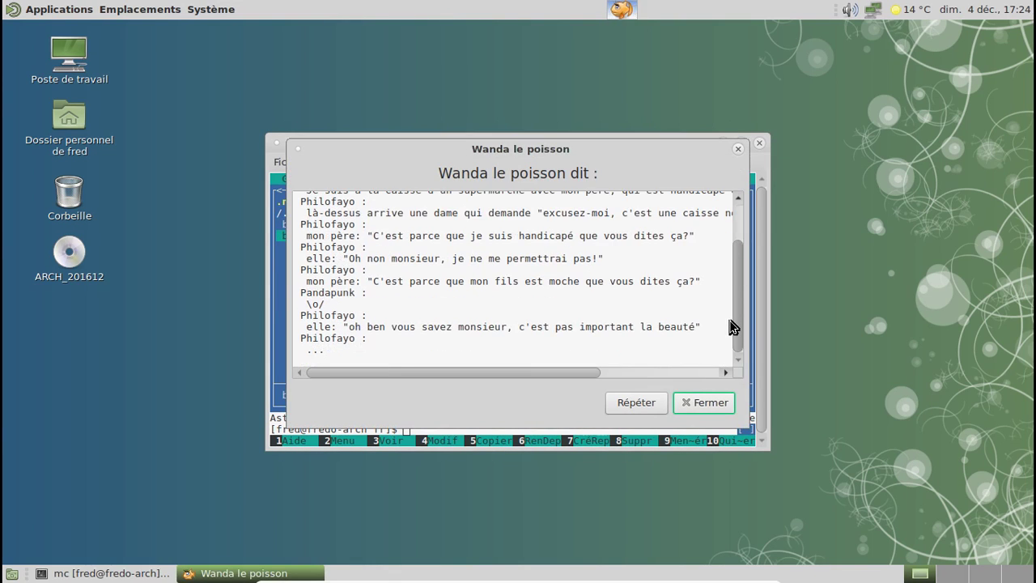
{"action": "scroll", "coordinate": [731, 289], "scroll_direction": "up", "scroll_amount": 2}
Request five more fortunes in turn from Wanda, reading the longer one to its end
{"action": "left_click", "coordinate": [645, 409]}
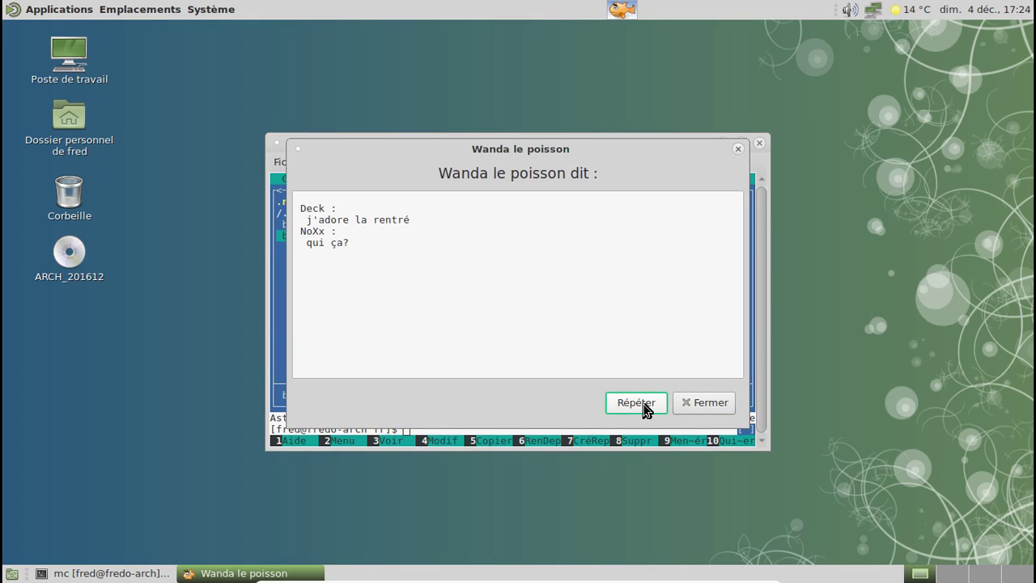
{"action": "left_click", "coordinate": [644, 408]}
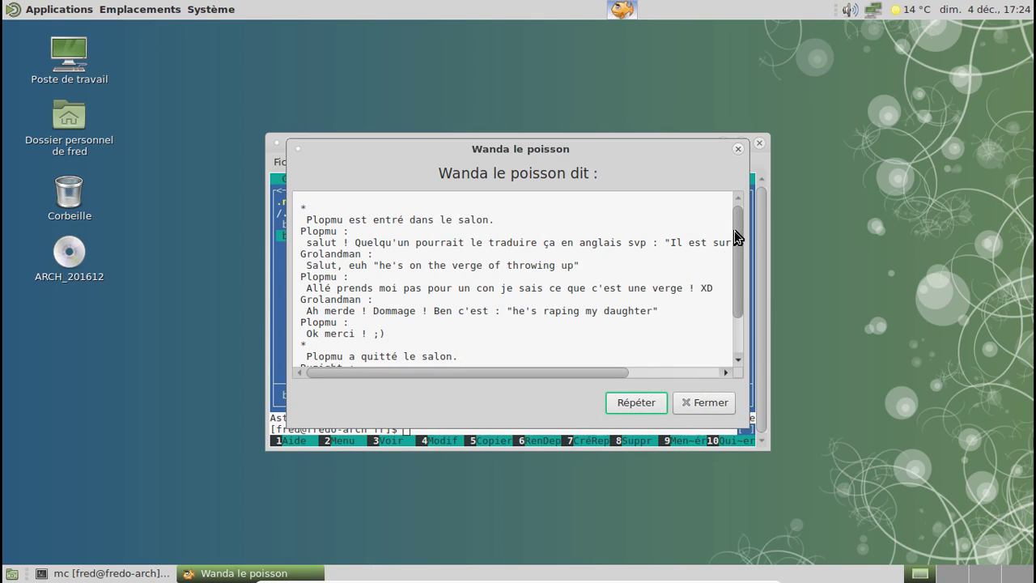
{"action": "scroll", "coordinate": [727, 256], "scroll_direction": "down", "scroll_amount": 3}
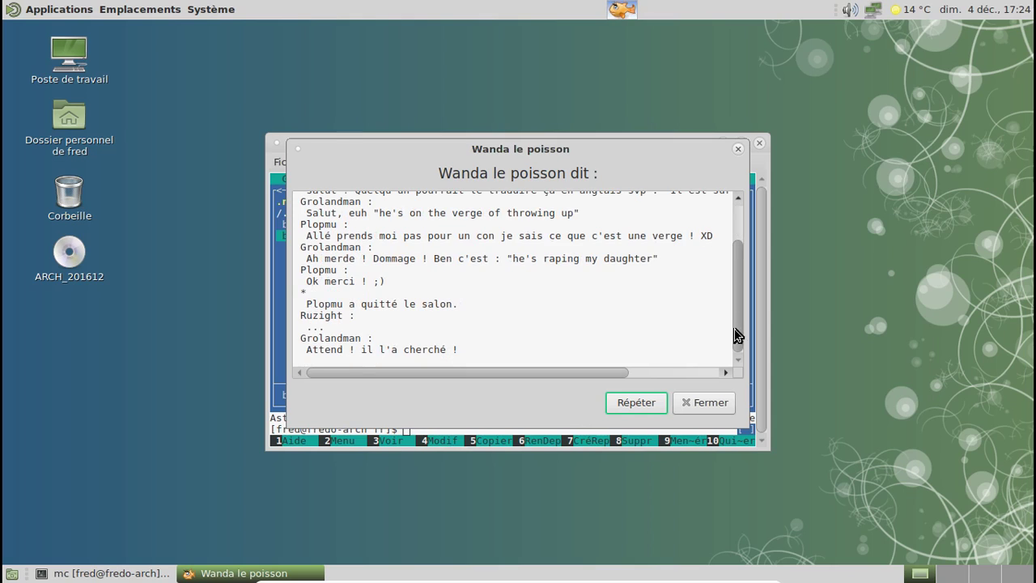
{"action": "left_click", "coordinate": [633, 408]}
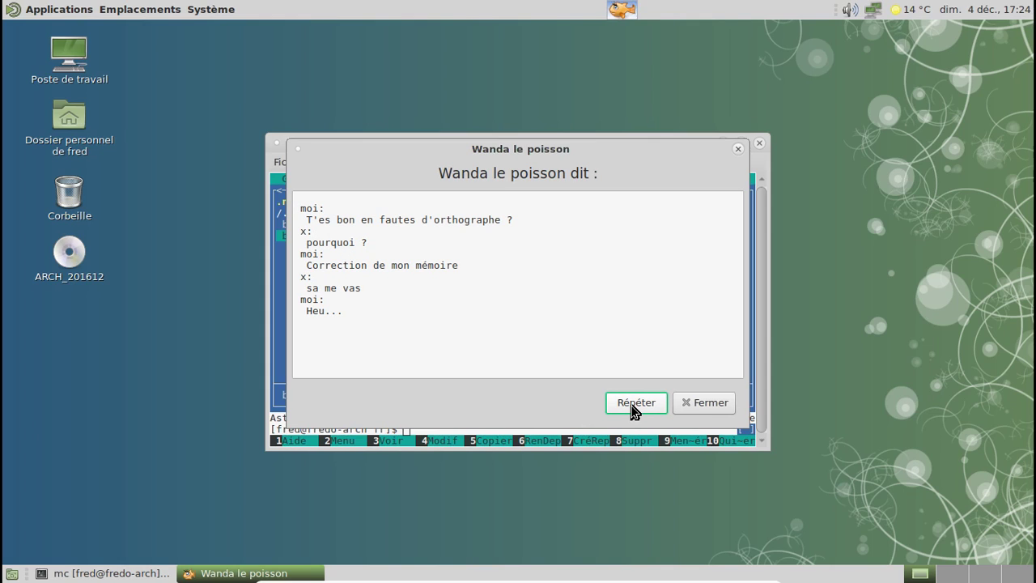
{"action": "left_click", "coordinate": [633, 409]}
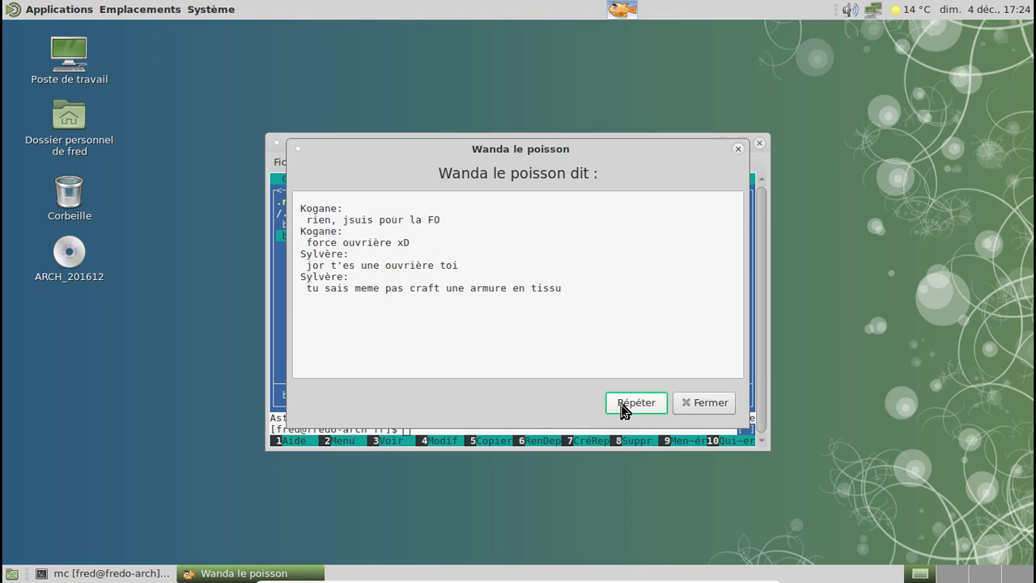
{"action": "left_click", "coordinate": [624, 411]}
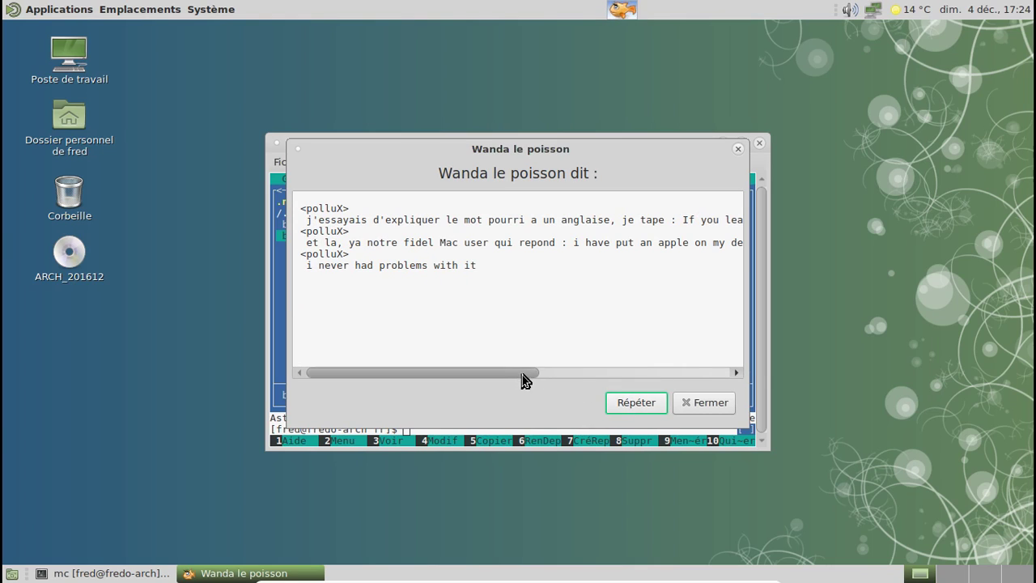
Read the displayed fortune and one more from Wanda to the end of their lines, and close the fish dialog and the mc terminal
{"action": "left_click_drag", "start_coordinate": [521, 374], "coordinate": [461, 386]}
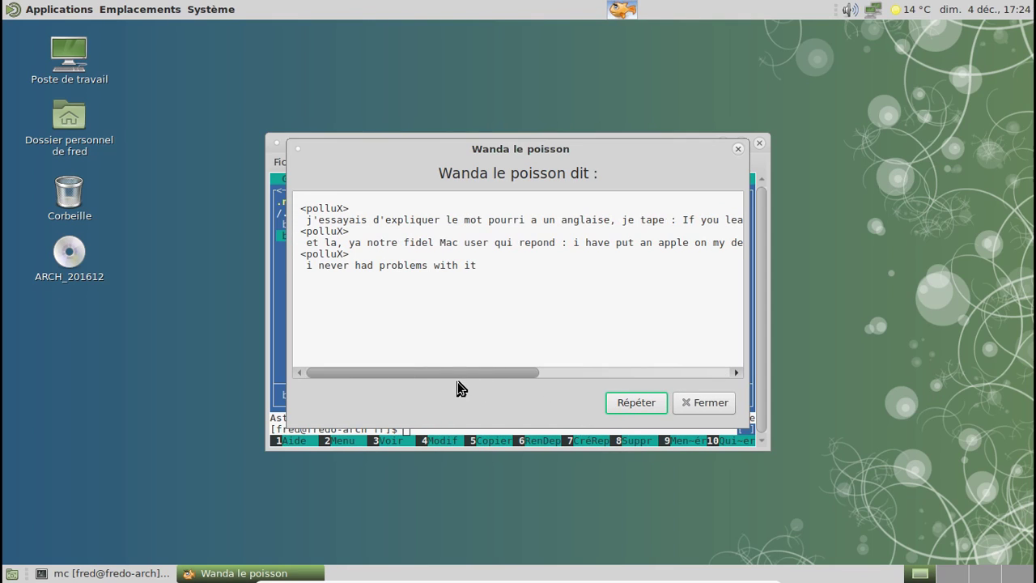
{"action": "left_click", "coordinate": [649, 419]}
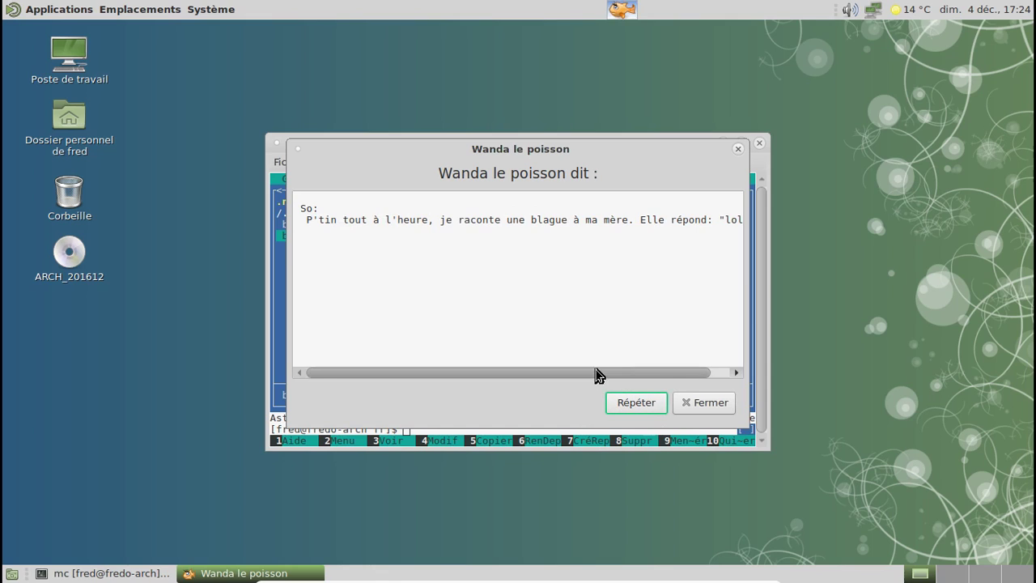
{"action": "left_click_drag", "start_coordinate": [596, 374], "coordinate": [520, 382]}
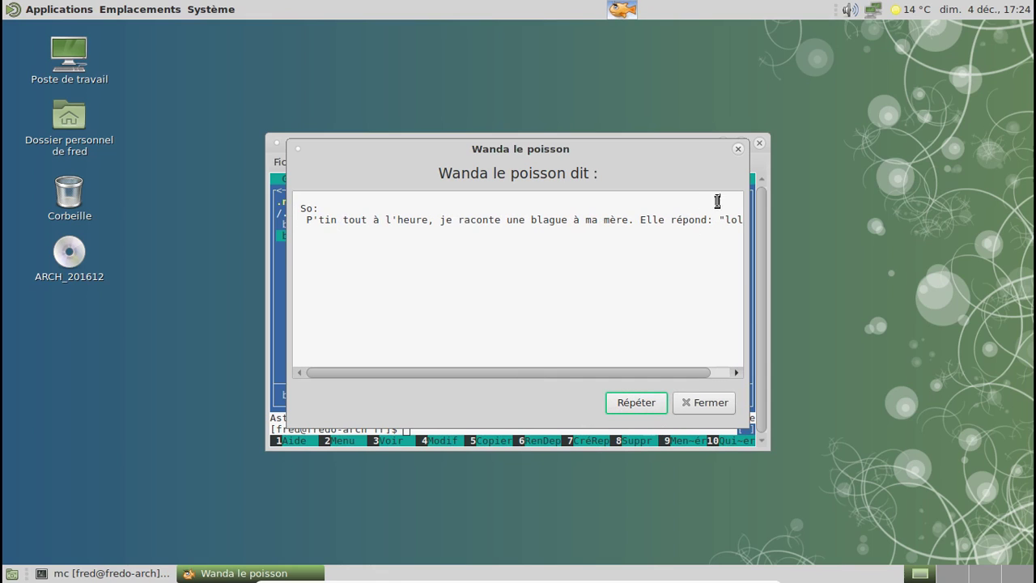
{"action": "left_click", "coordinate": [737, 149]}
{"action": "left_click", "coordinate": [759, 144]}
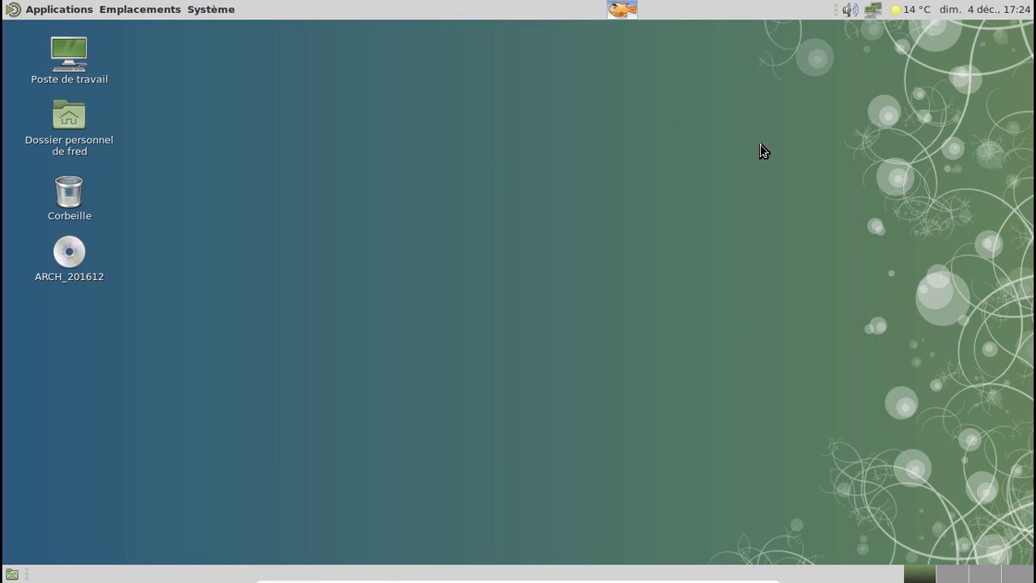
Shut down the Arch Linux guest system and move the VirtualBox manager window clear of the Guvcview webcam window
{"action": "left_click", "coordinate": [218, 15]}
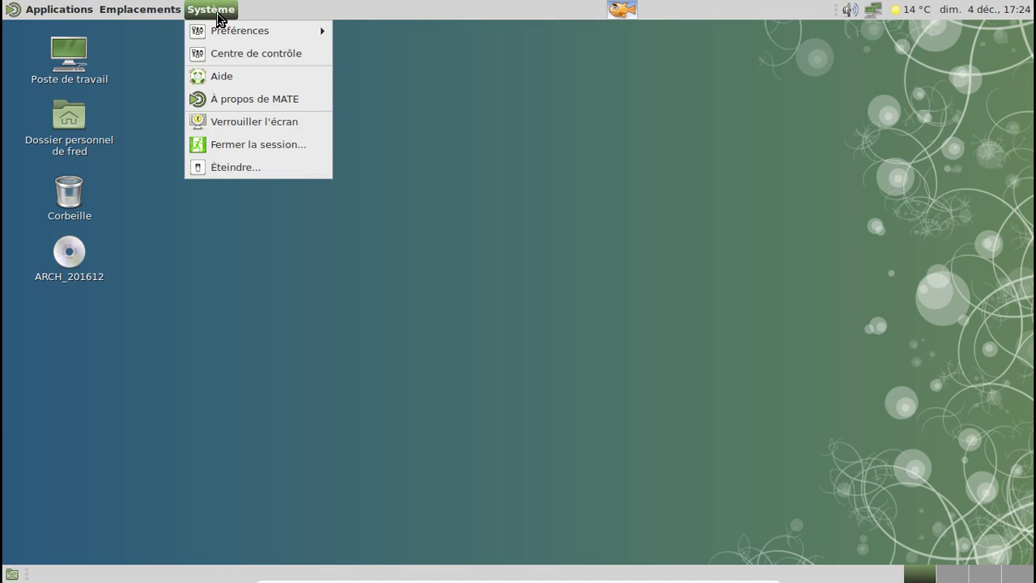
{"action": "left_click", "coordinate": [244, 166]}
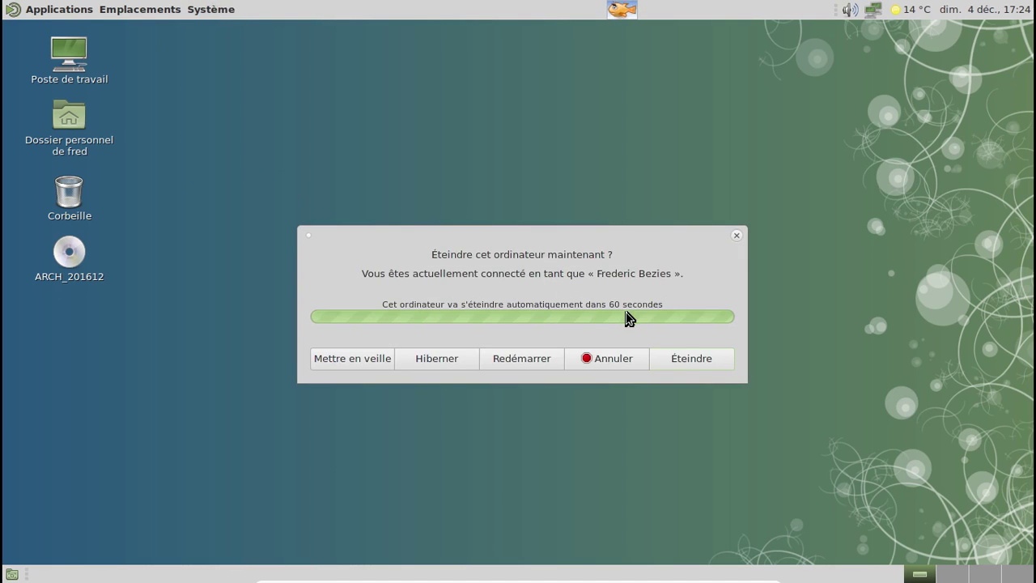
{"action": "left_click", "coordinate": [677, 363]}
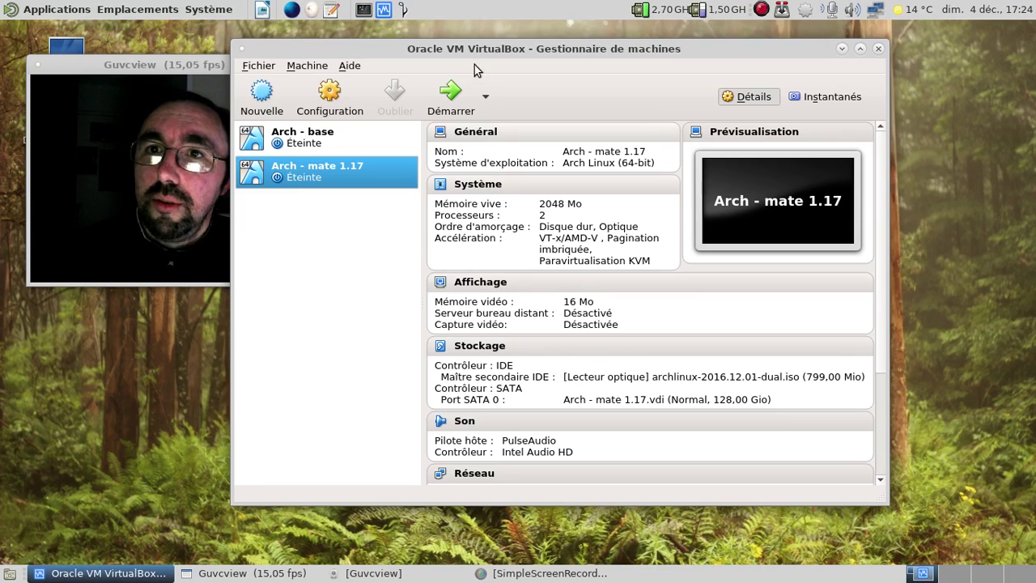
{"action": "left_click_drag", "start_coordinate": [478, 49], "coordinate": [623, 50]}
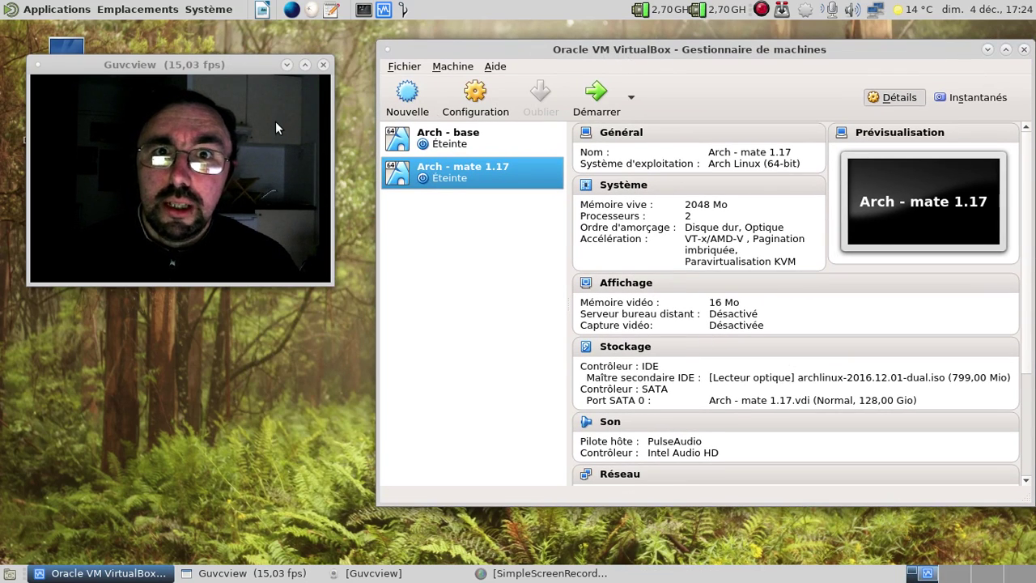